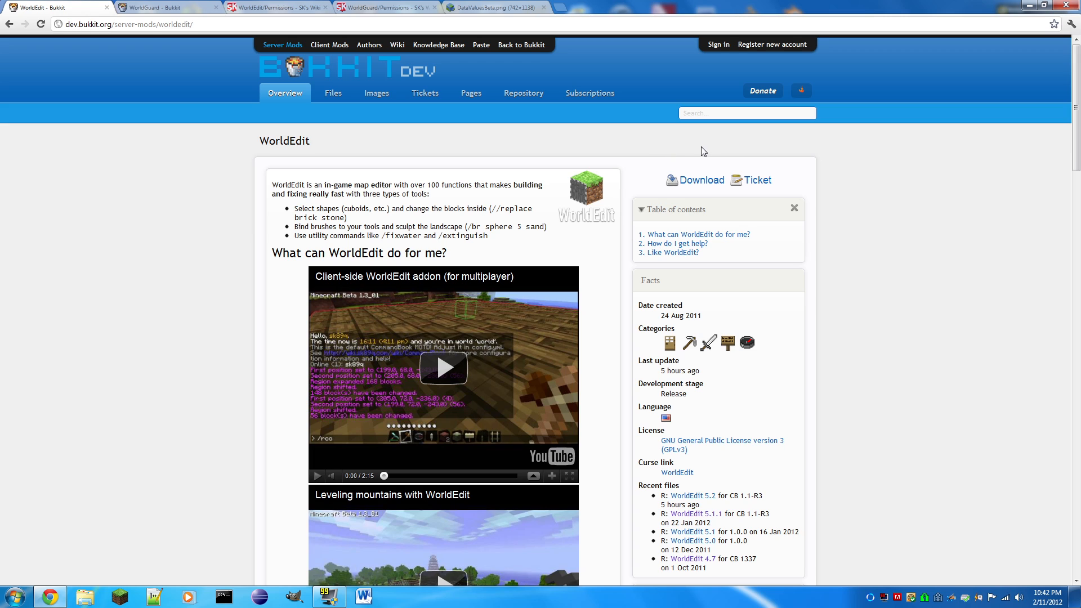
- Download worldedit-5.2.zip from the WorldEdit page, dismiss the download notice and return to the plugin's overview
left_click(690, 182)
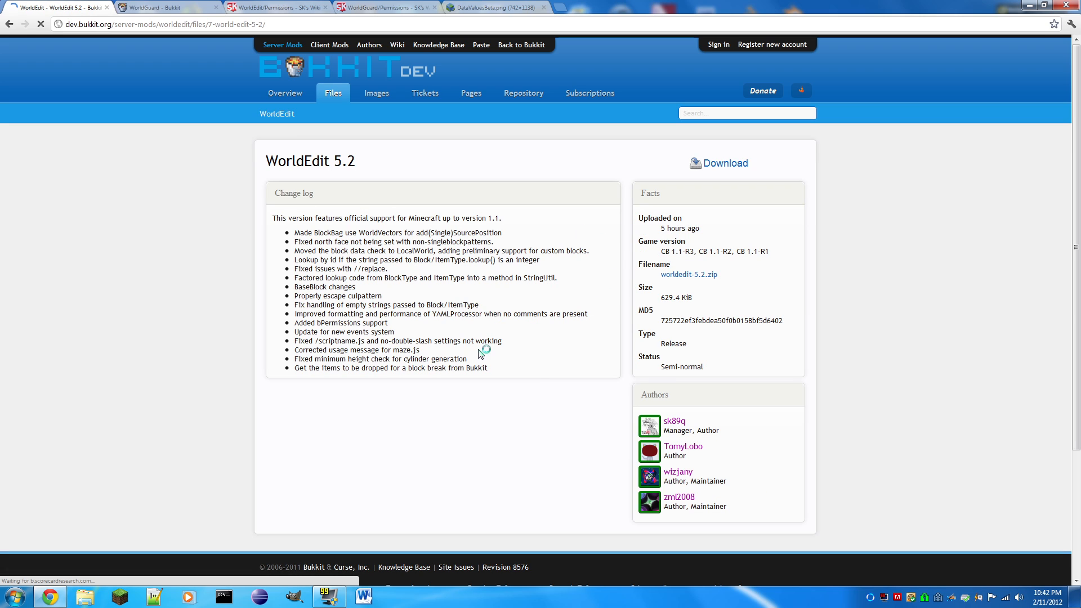
left_click_drag(513, 367, 545, 365)
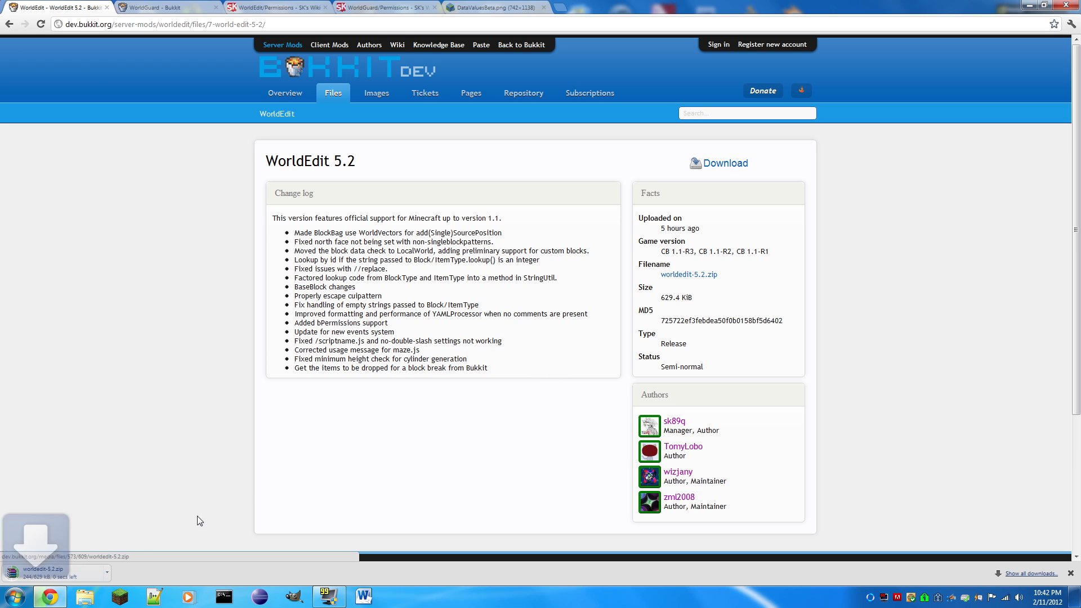
left_click(1070, 573)
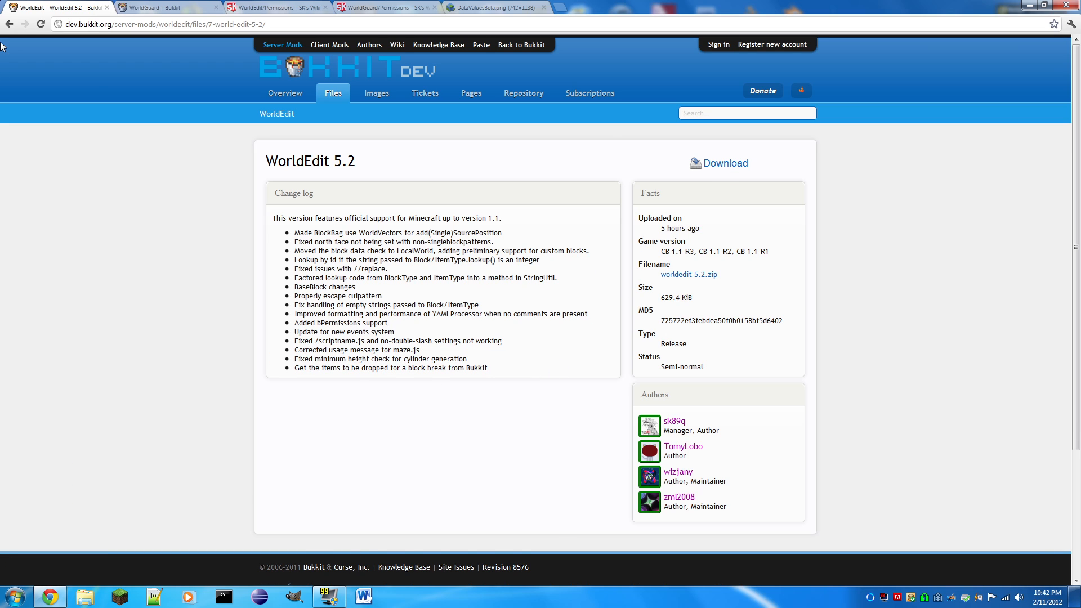
left_click(268, 91)
- Download worldguard-5.5-default.zip from the WorldGuard page and return to that plugin's overview
left_click(151, 7)
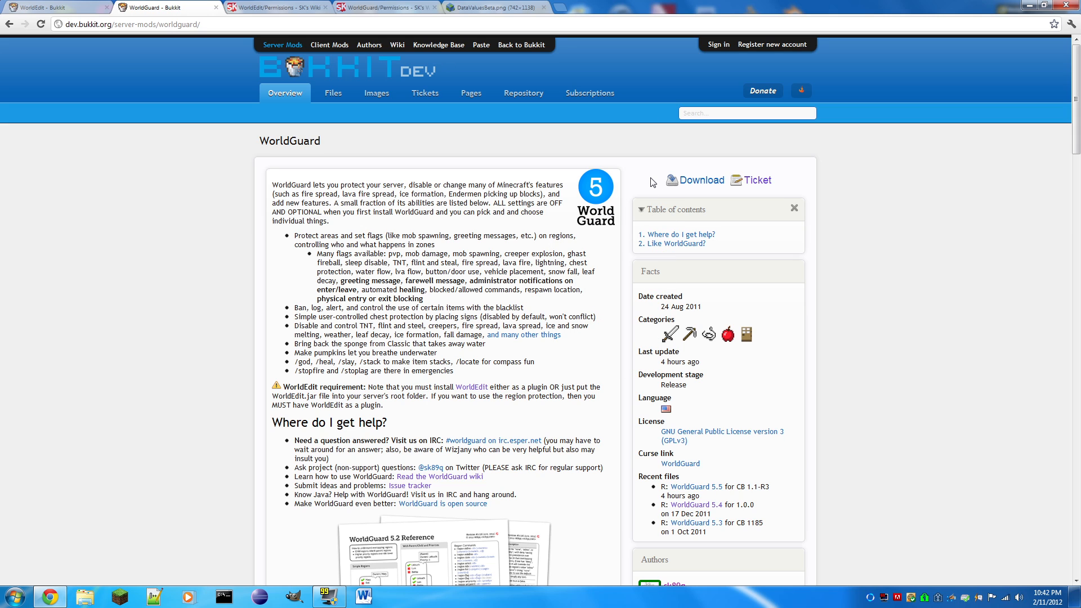
left_click(692, 181)
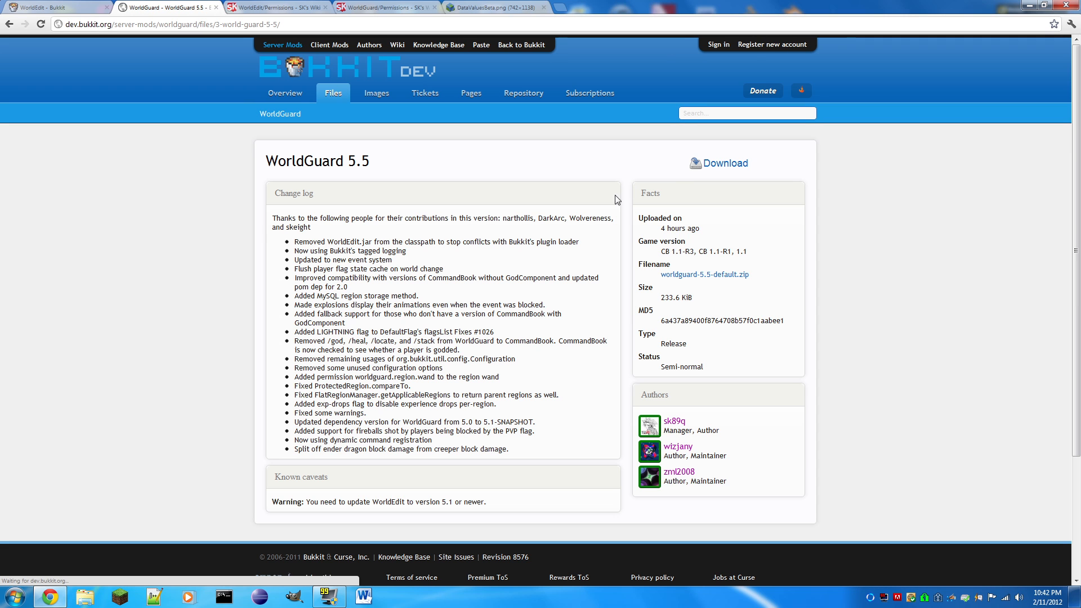
left_click_drag(524, 451, 567, 453)
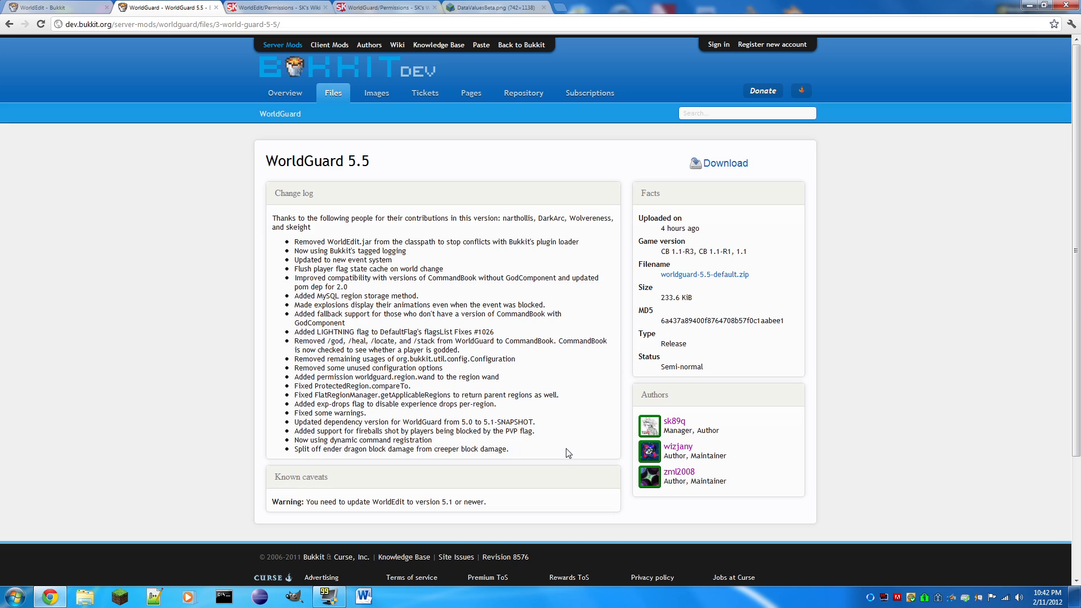
left_click(714, 169)
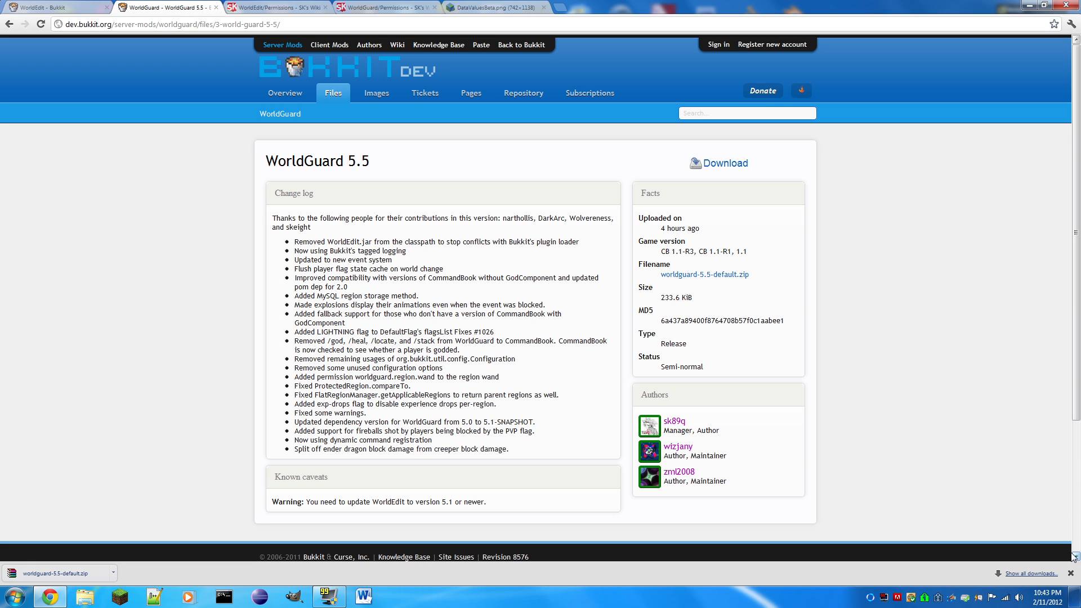
left_click(1068, 573)
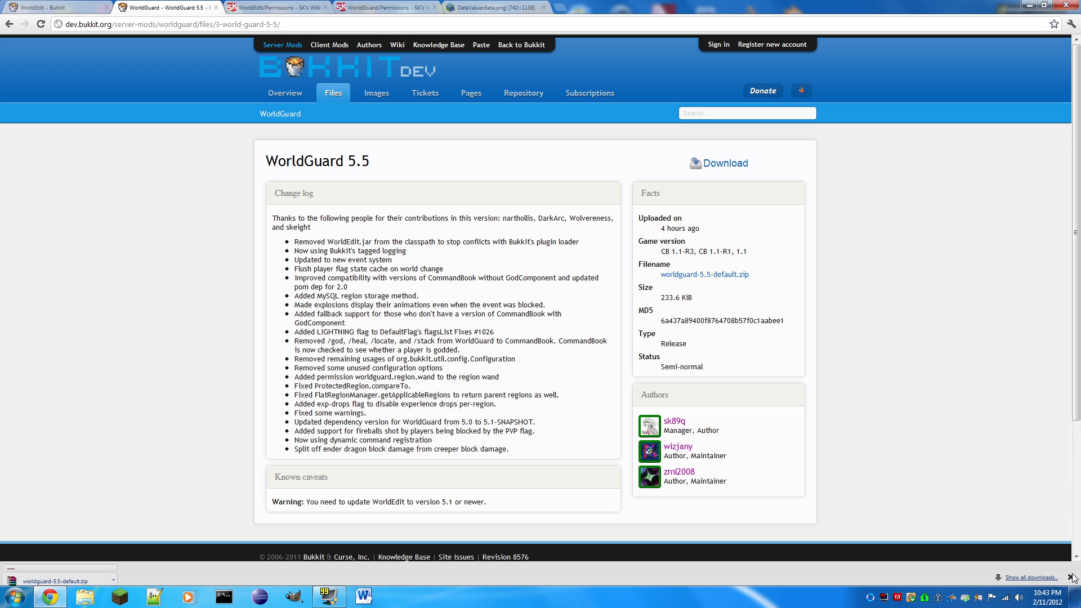
left_click(9, 25)
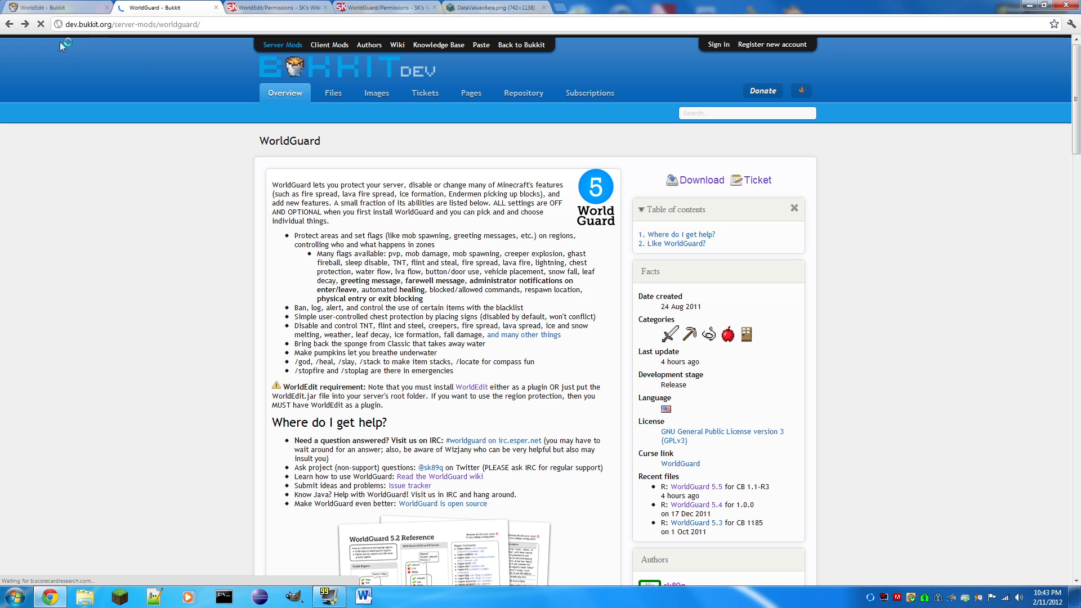
left_click(24, 25)
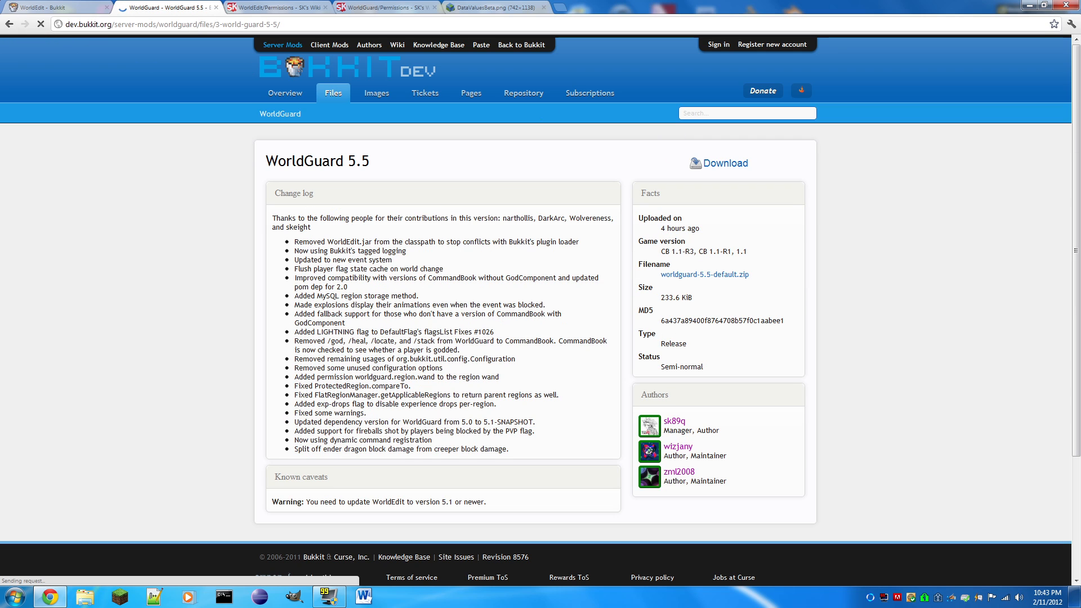
left_click(8, 24)
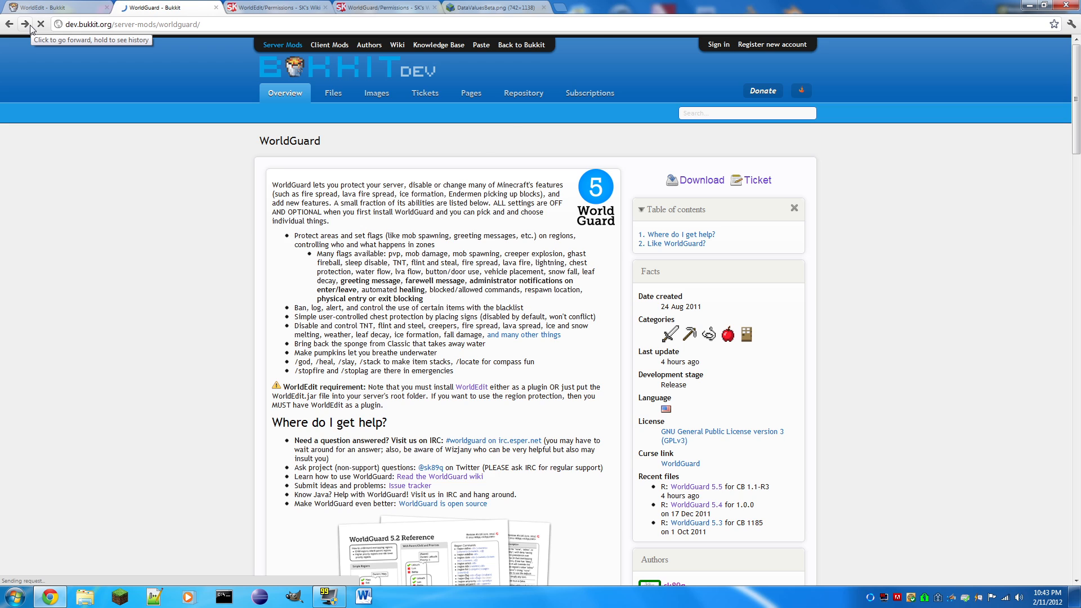
left_click(30, 26)
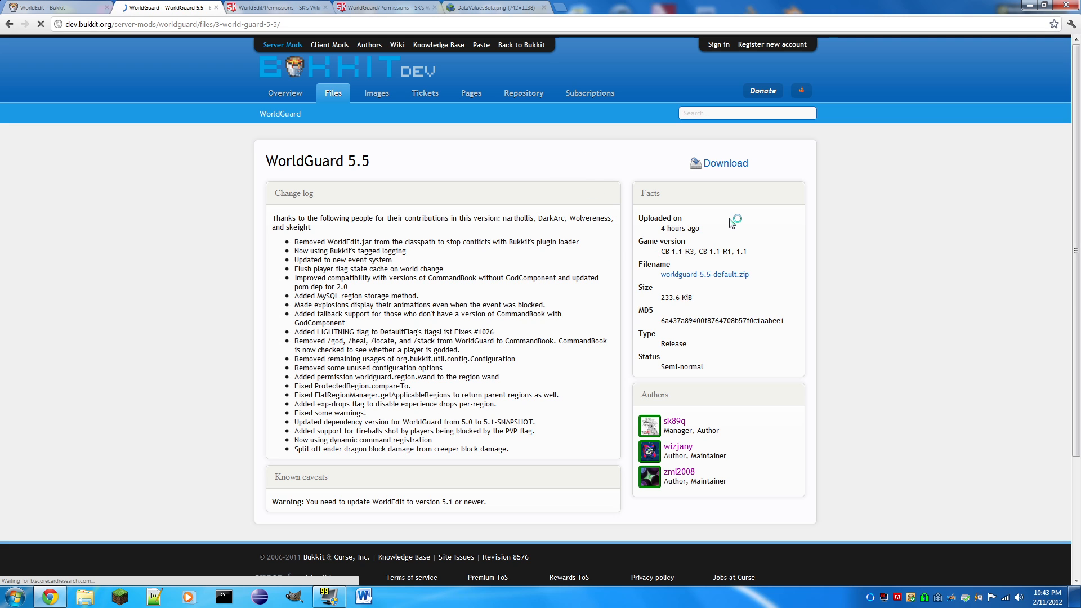
left_click(9, 24)
- Switch to the desktop and open the plugins folder of Minecraft Tutorial Server inside the Servers folder
left_click(1028, 5)
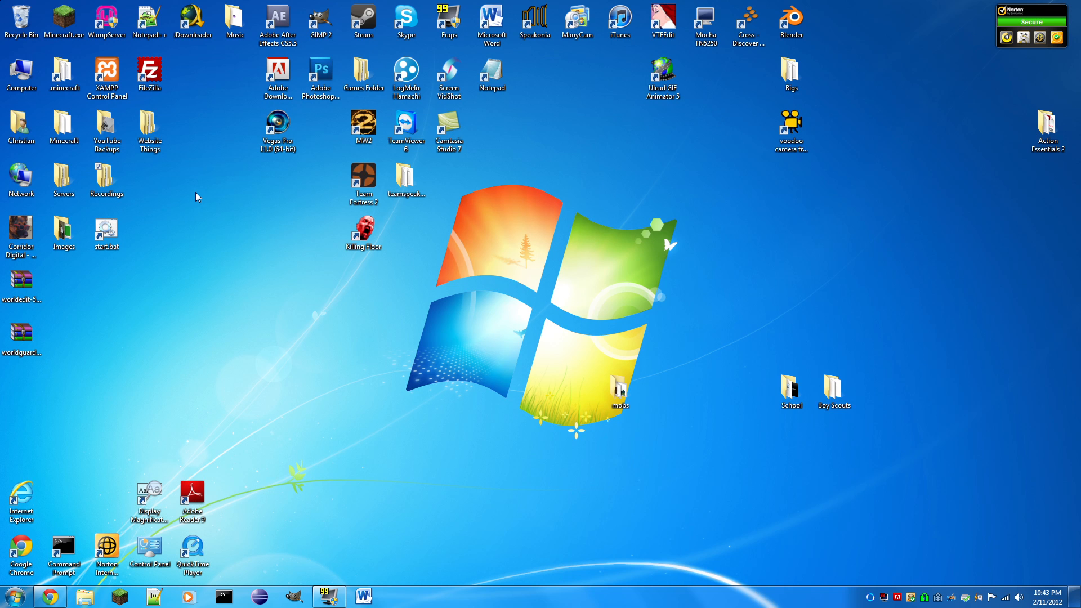
double_click(60, 179)
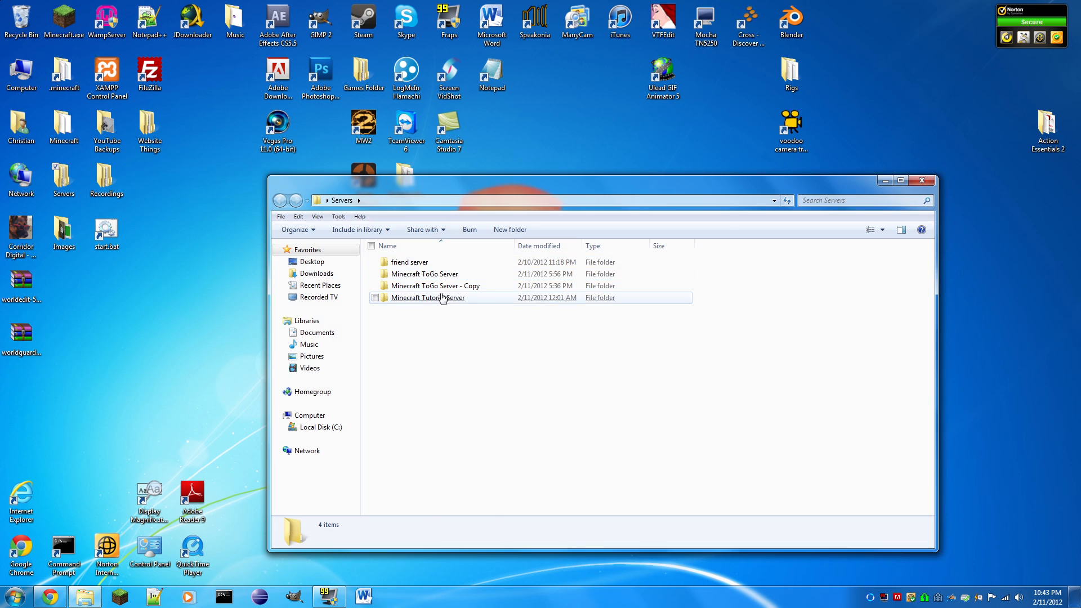
double_click(443, 298)
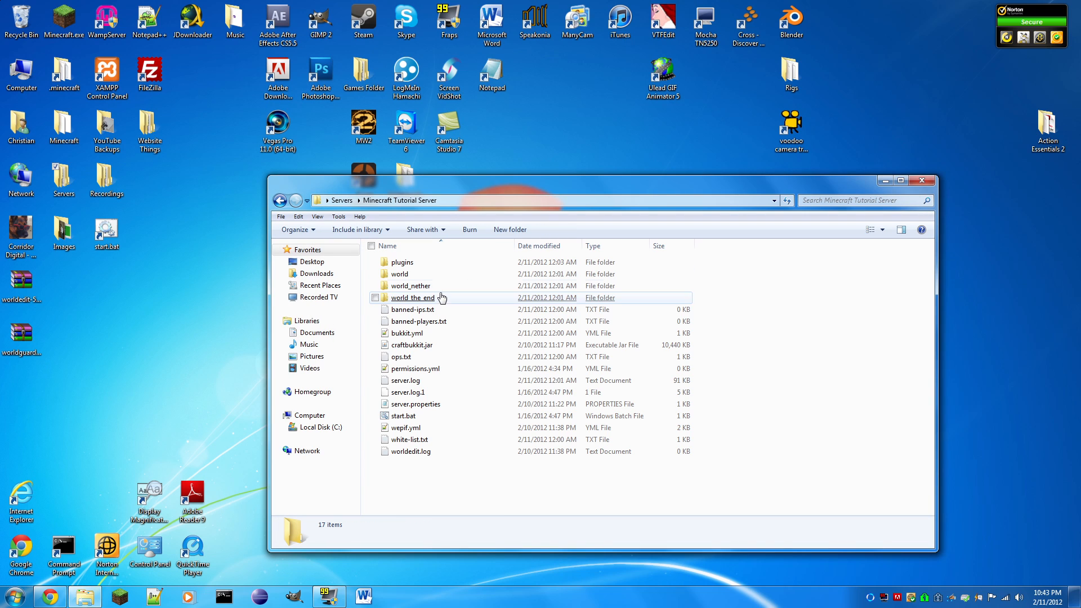
double_click(415, 262)
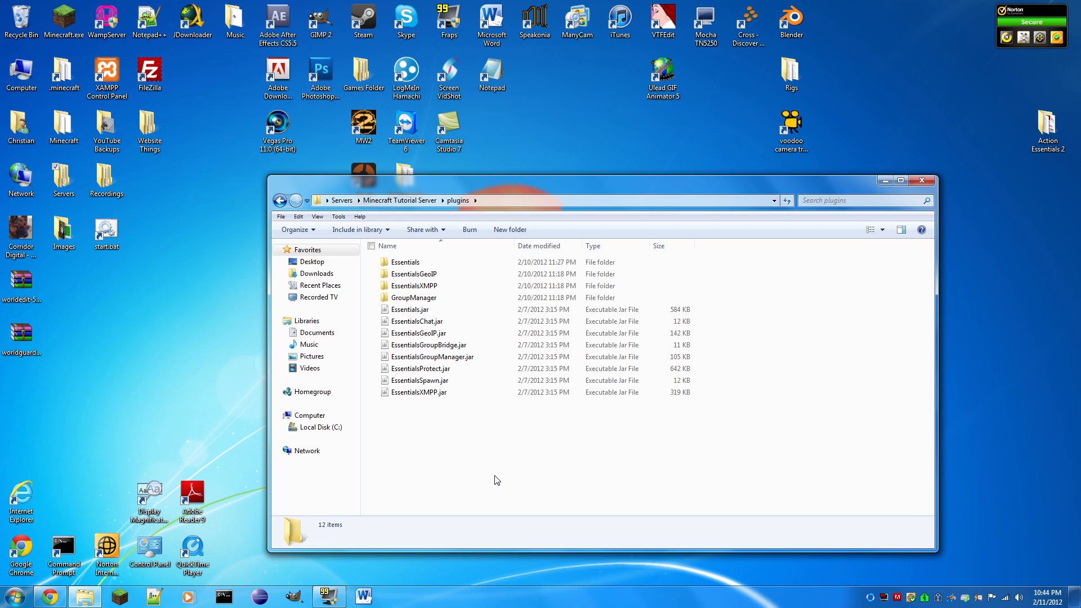
left_click_drag(494, 475, 434, 407)
- Copy the craftscripts folder and WorldEdit.jar from the WorldEdit archive into the plugins folder, and delete the archive from the desktop
double_click(33, 291)
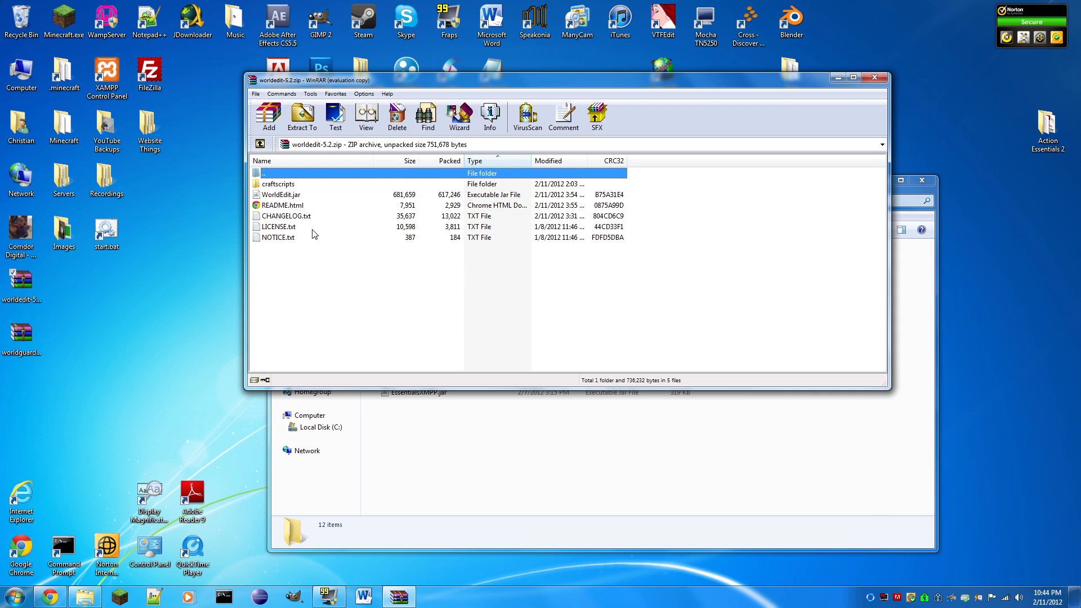
left_click(632, 235)
left_click_drag(257, 184, 456, 416)
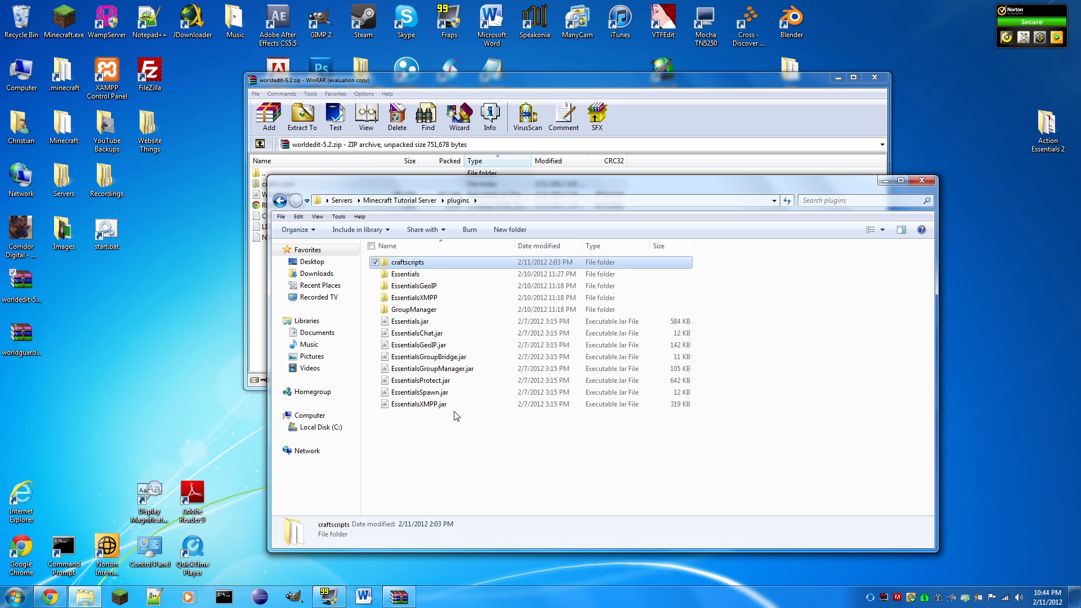
left_click(480, 86)
left_click_drag(276, 195, 459, 445)
left_click(874, 77)
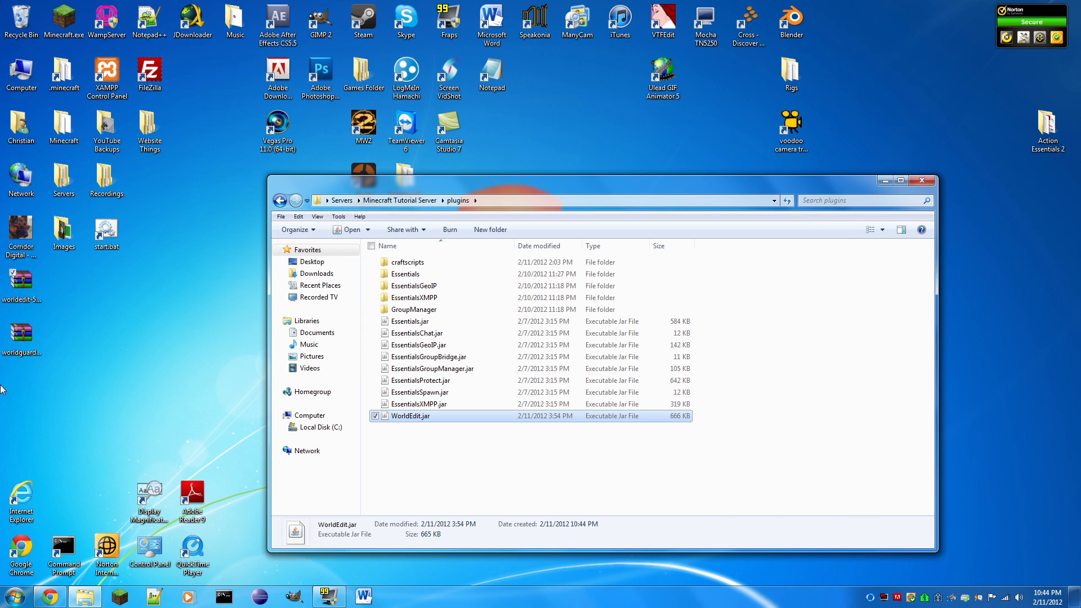
left_click_drag(30, 299, 23, 21)
- Copy WorldGuard.jar from the WorldGuard archive on the desktop into the plugins folder and close the archive
left_click_drag(30, 331, 29, 283)
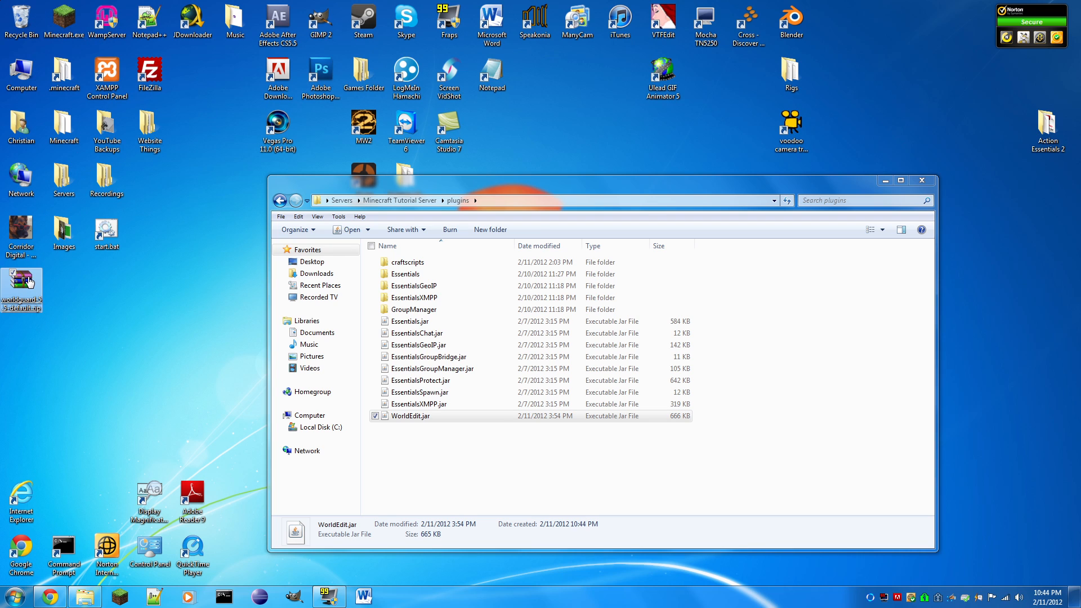
double_click(30, 282)
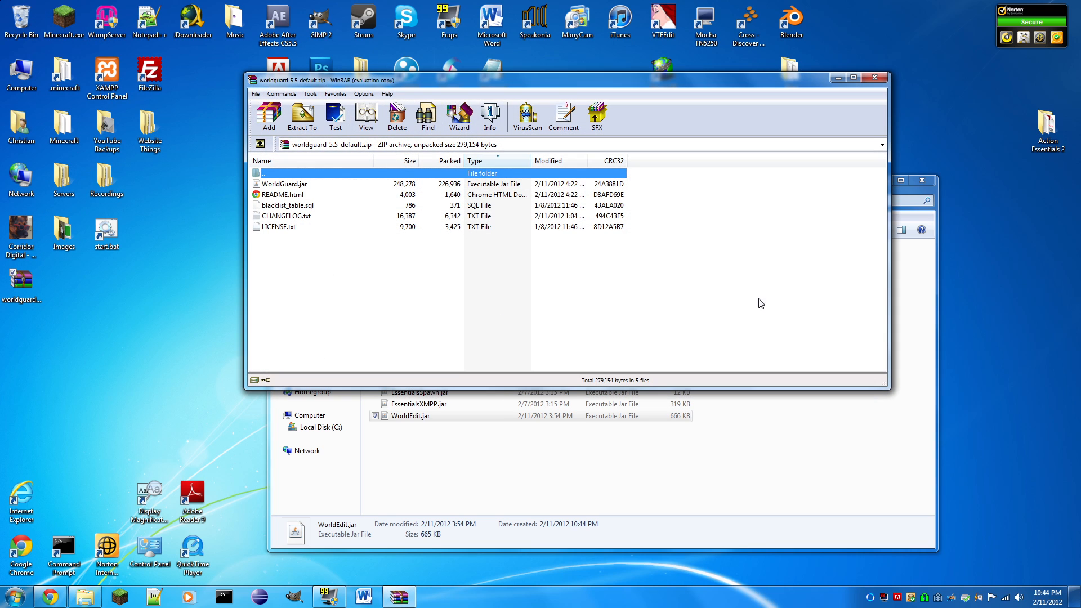
left_click(633, 238)
left_click_drag(263, 184, 587, 506)
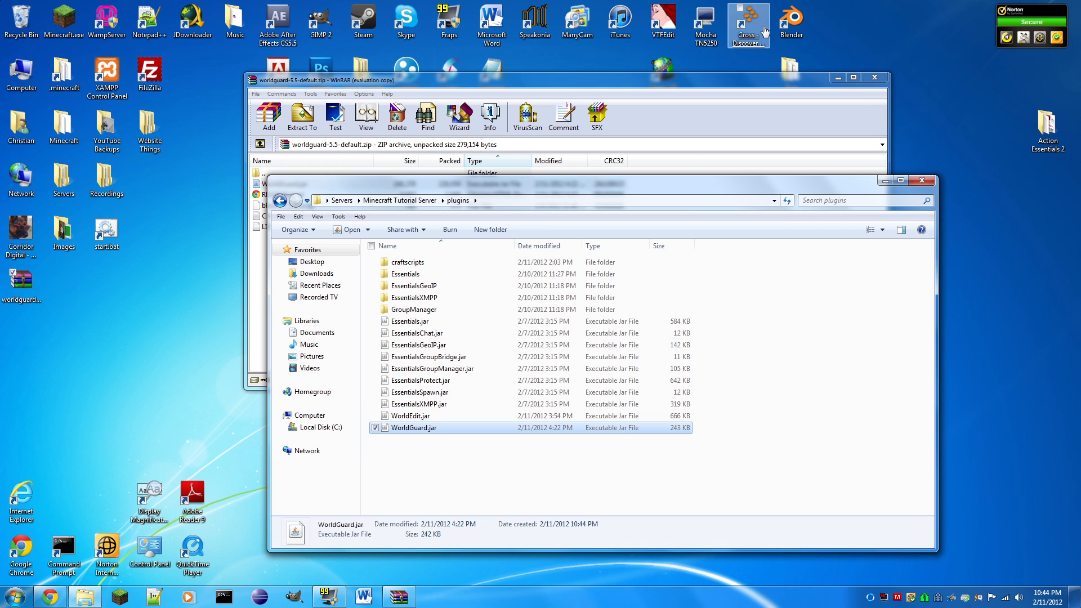
left_click(875, 78)
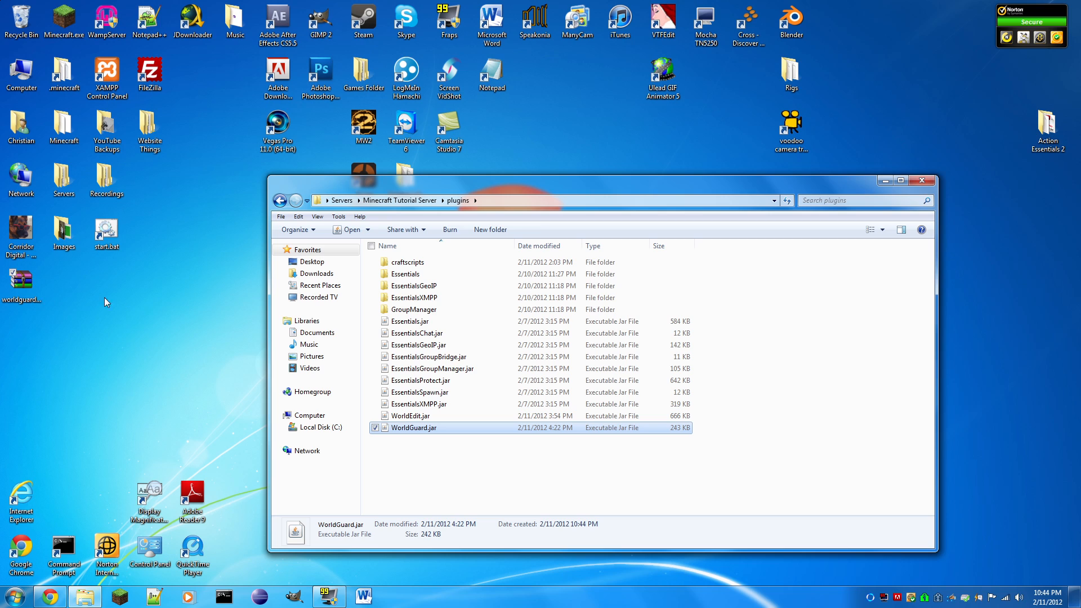
left_click(443, 441)
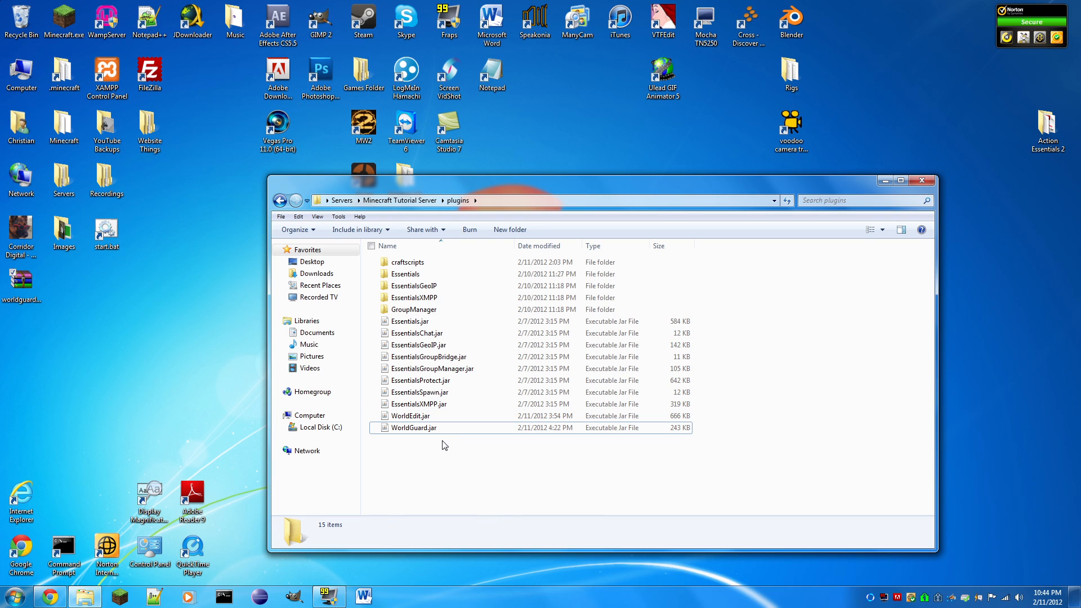
- Delete the WorldGuard archive from the desktop and empty the Recycle Bin
left_click_drag(24, 290, 17, 20)
right_click(17, 20)
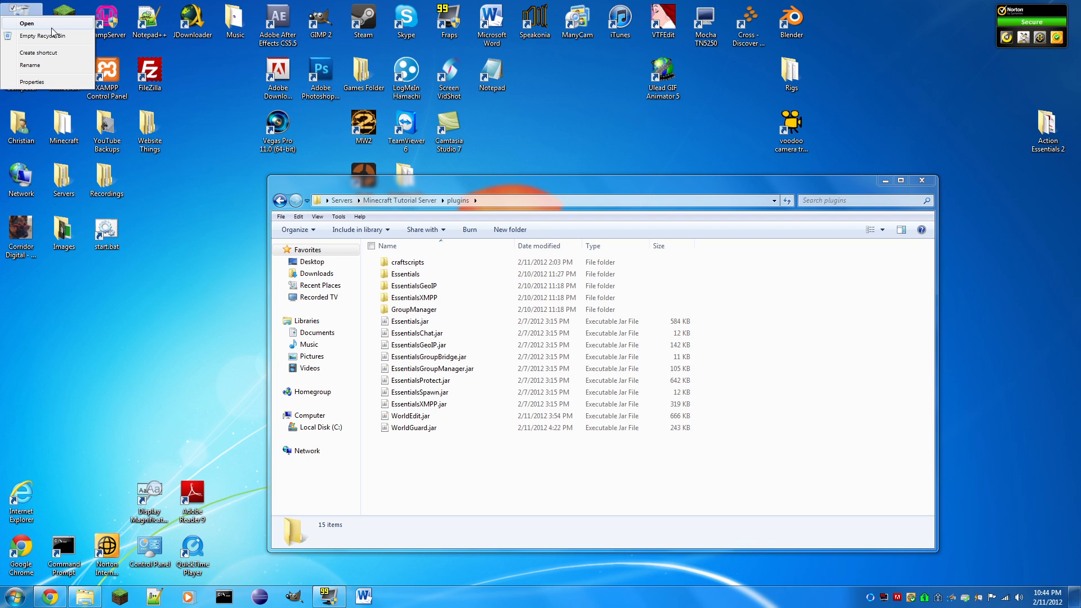
left_click(45, 35)
left_click(591, 305)
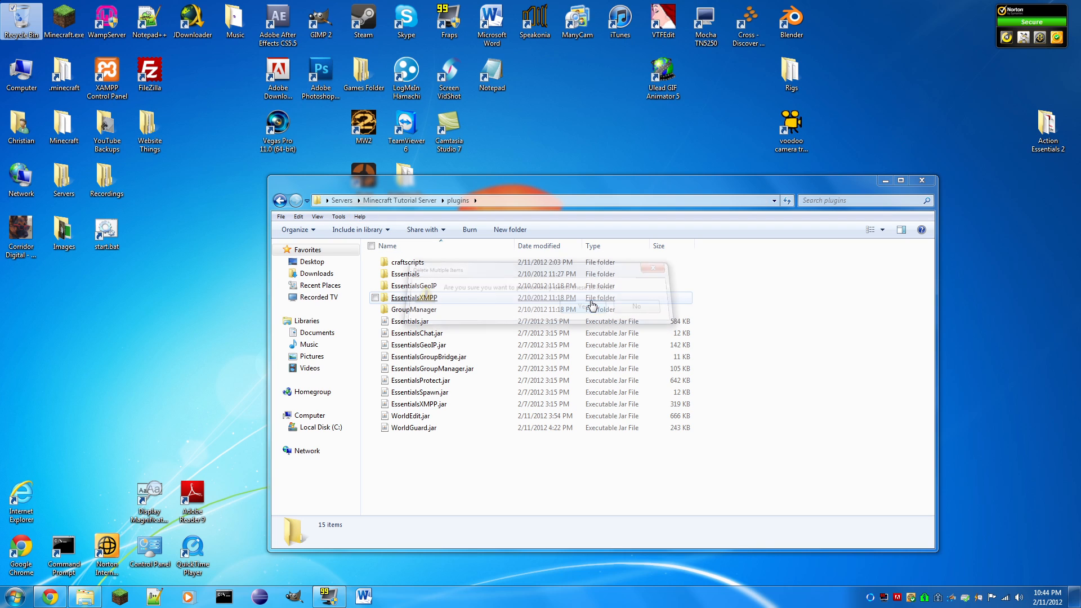
left_click(366, 442)
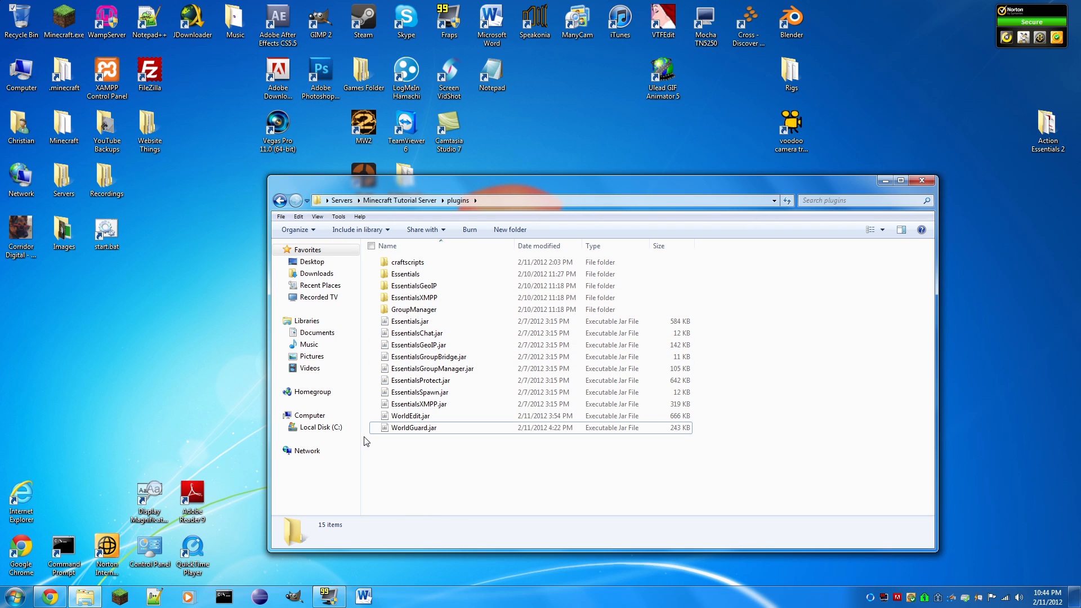
- Start the server by running start.bat in the Minecraft Tutorial Server folder, and maximize its console window
left_click(411, 200)
double_click(402, 416)
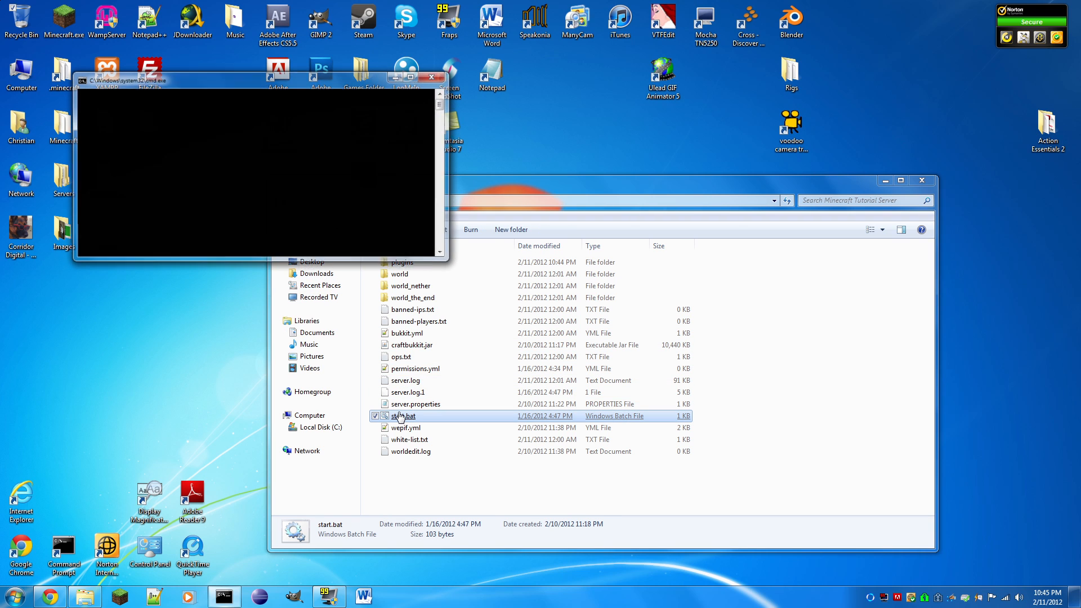
left_click(416, 80)
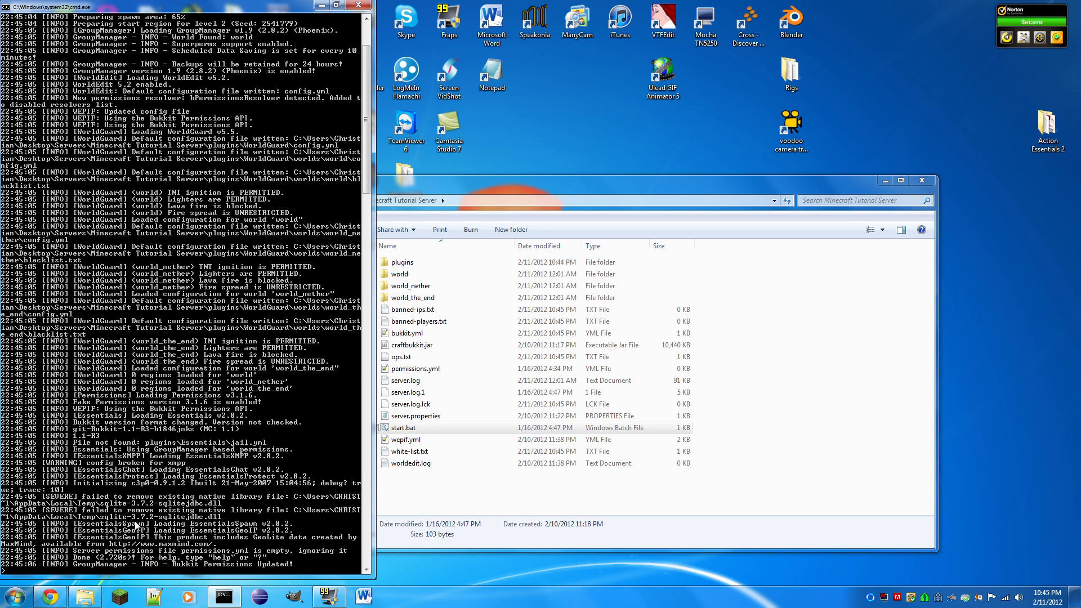
- Shut down the server with the stop command in its console
type("s")
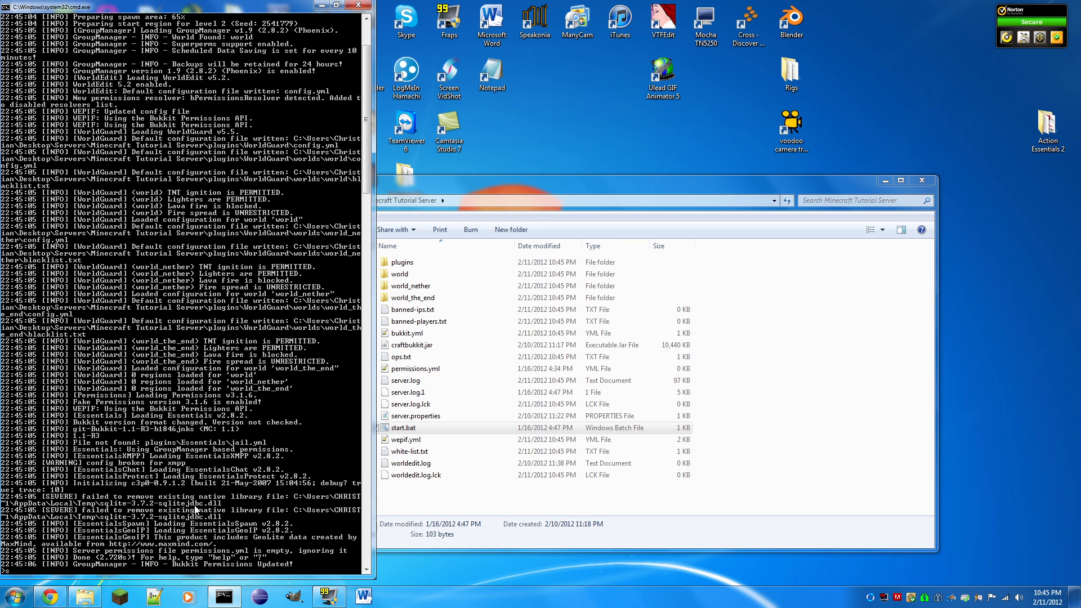
type("top")
key("Return")
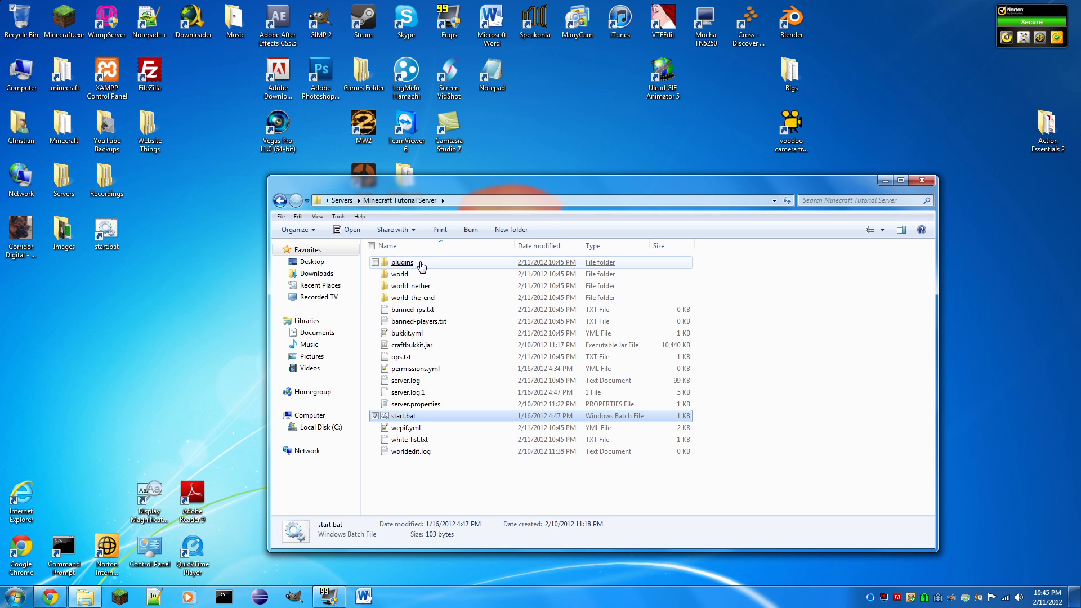
- Open config.yml from the WorldEdit folder inside plugins and view its limits, inventory and logging settings
double_click(419, 263)
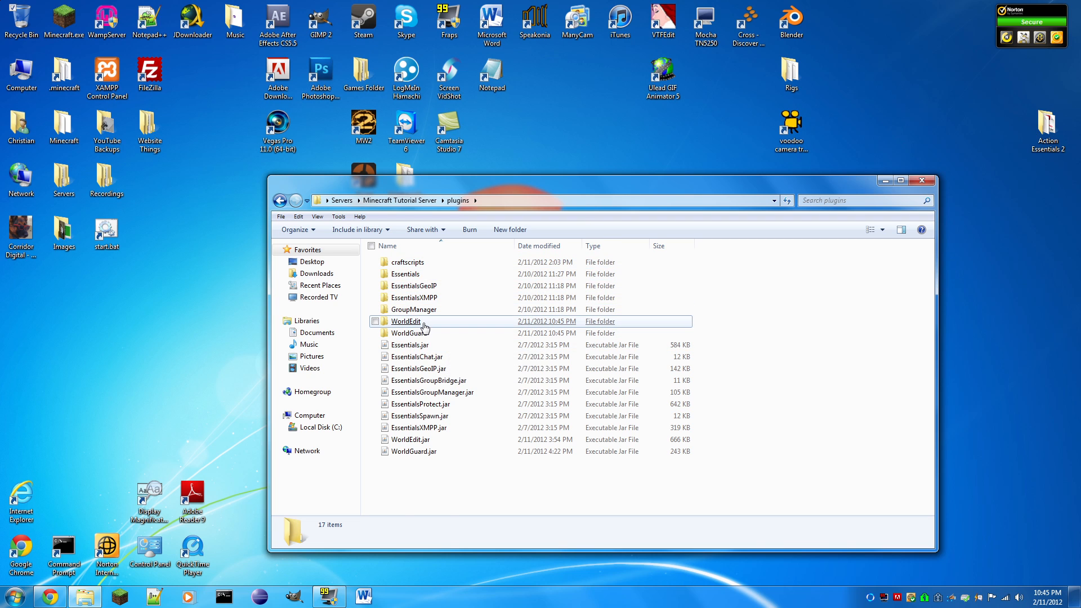
double_click(426, 322)
double_click(409, 263)
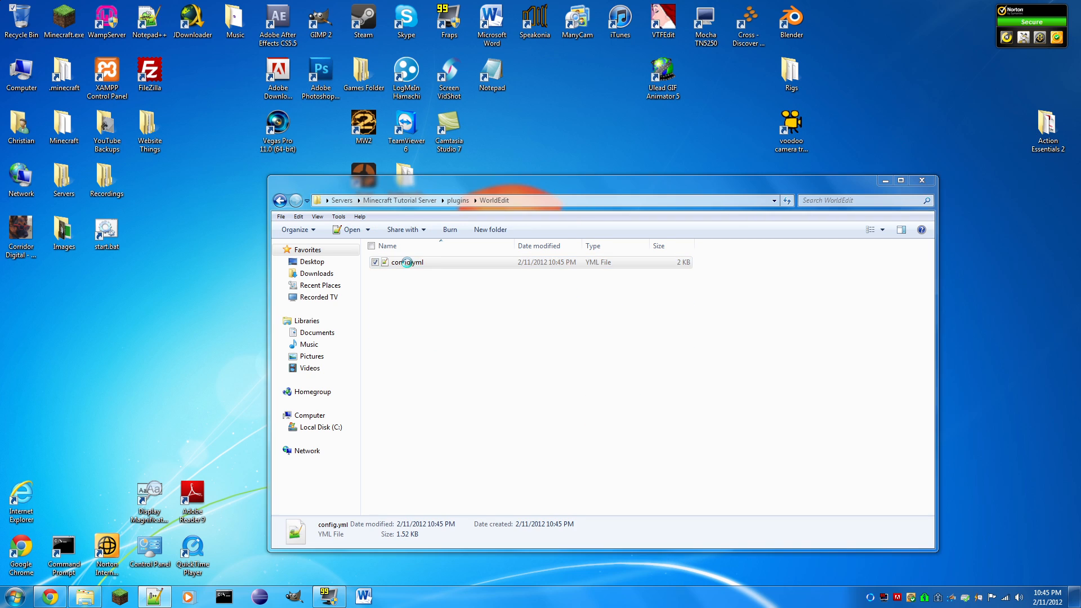
scroll(540, 307, "up", 6, "ctrl")
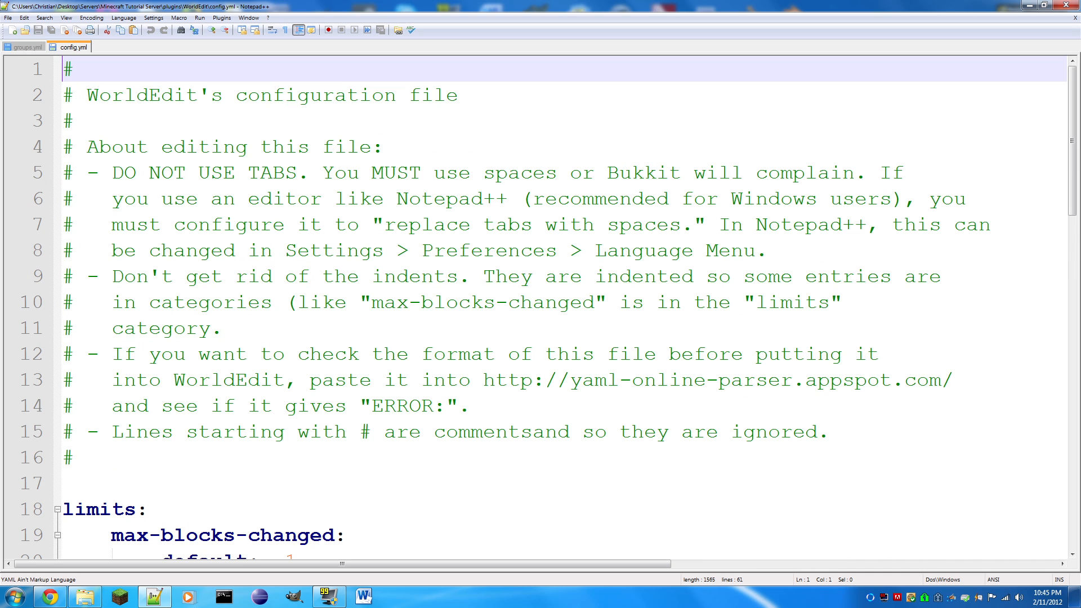
scroll(541, 307, "down", 4)
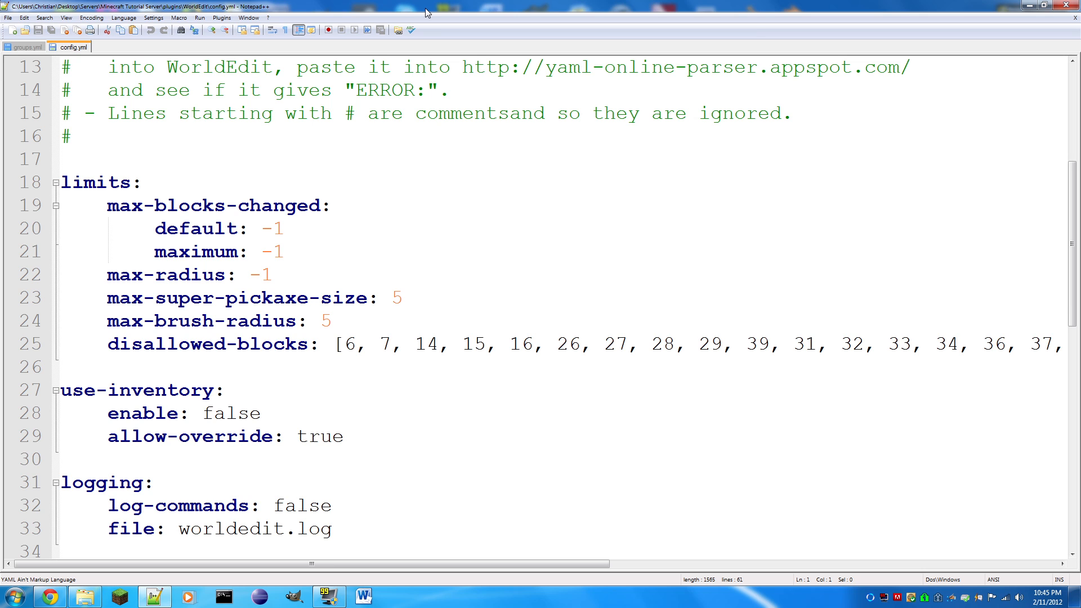
- Delete the # at the start of comment line 11 in config.yml, put it back, and save the file
scroll(541, 306, "up", 4)
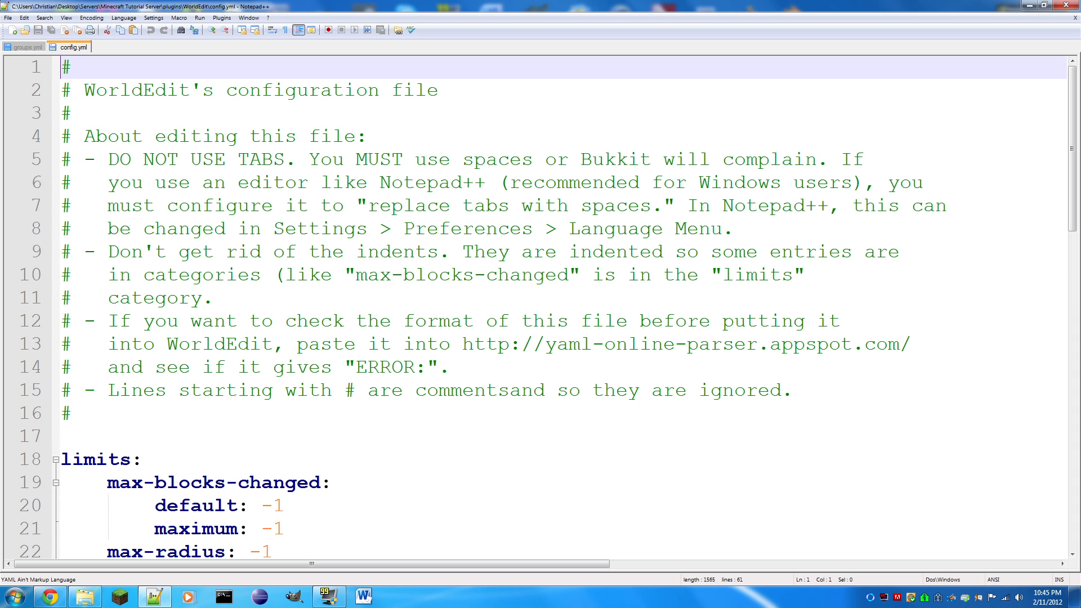
left_click_drag(73, 414, 131, 321)
left_click(83, 299)
left_click(72, 298)
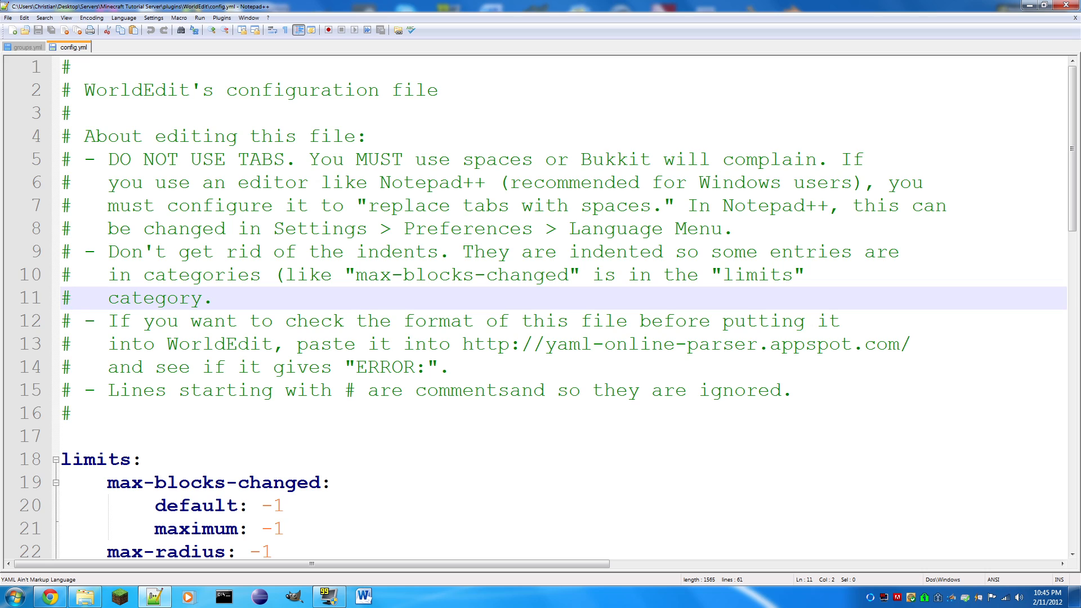
key("BackSpace")
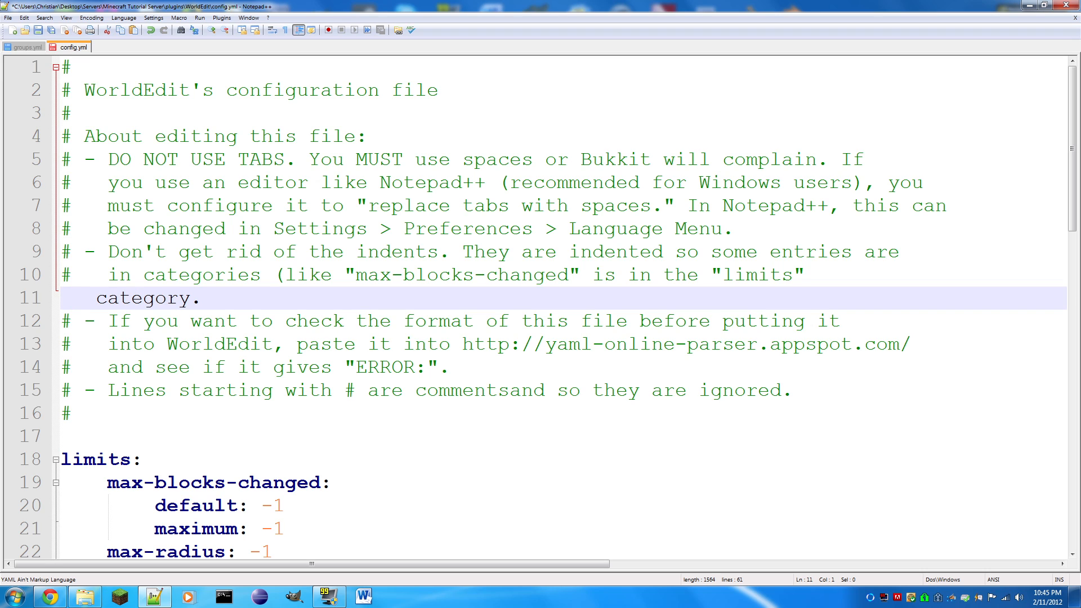
type("#")
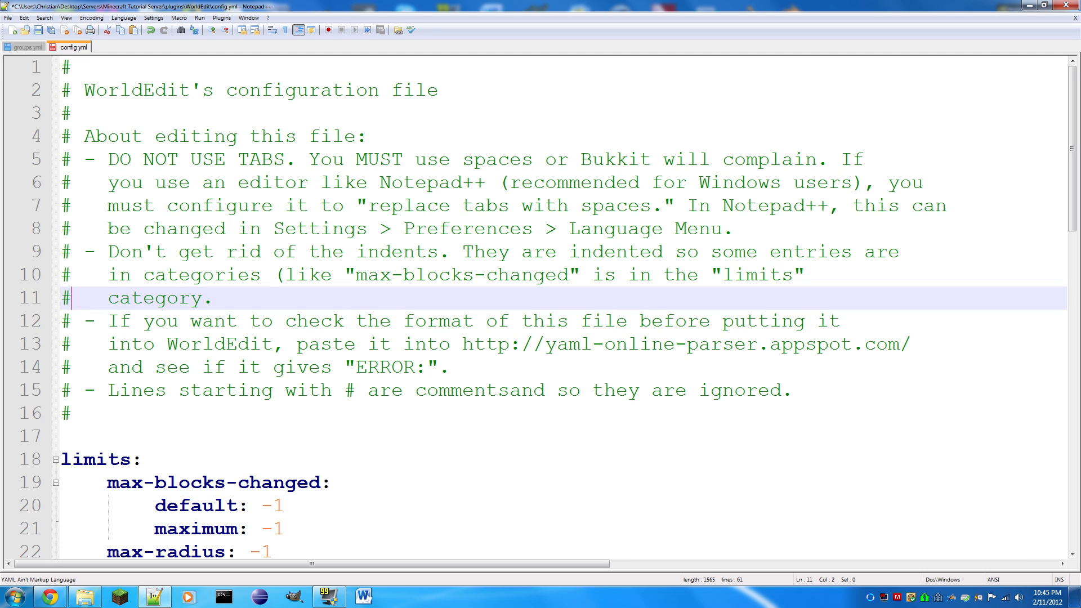
key("ctrl+s")
- Try a max-radius of 2 under limits, set it back to -1, and save the file
scroll(563, 304, "down", 2)
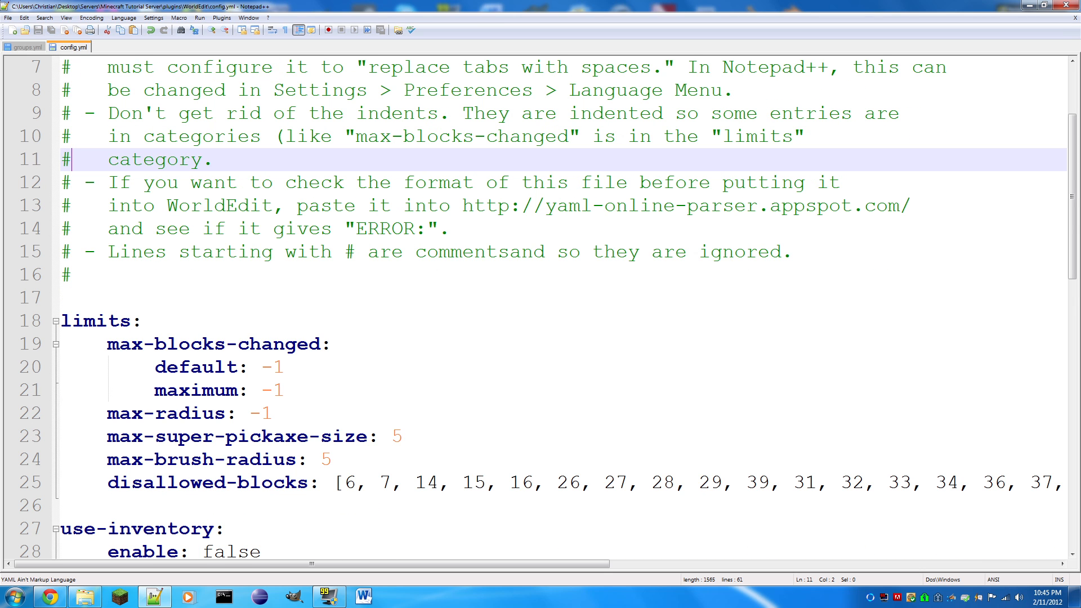
left_click_drag(283, 368, 267, 370)
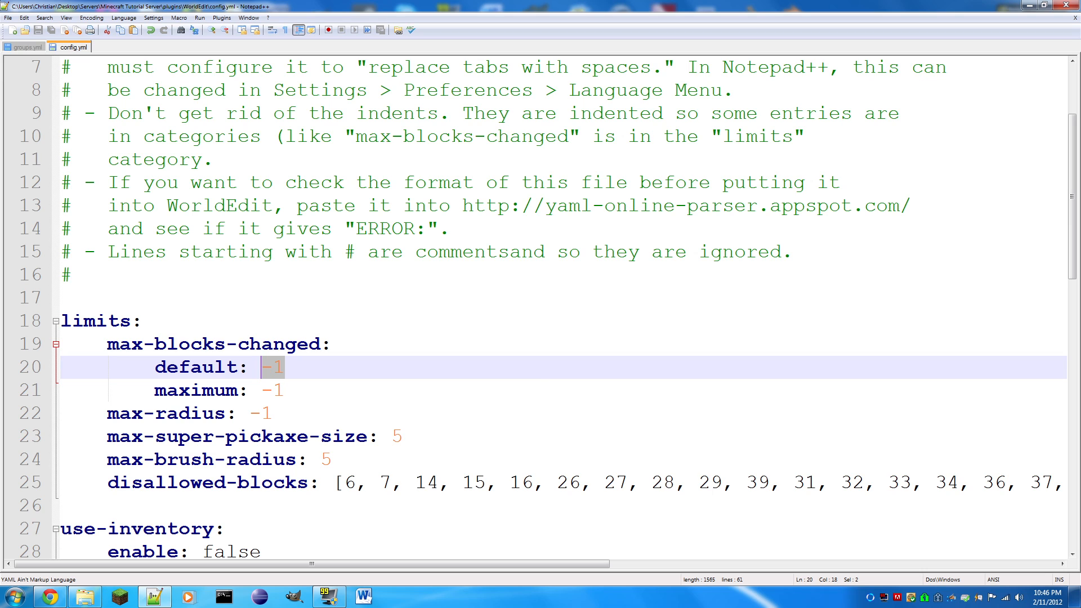
left_click_drag(273, 414, 249, 415)
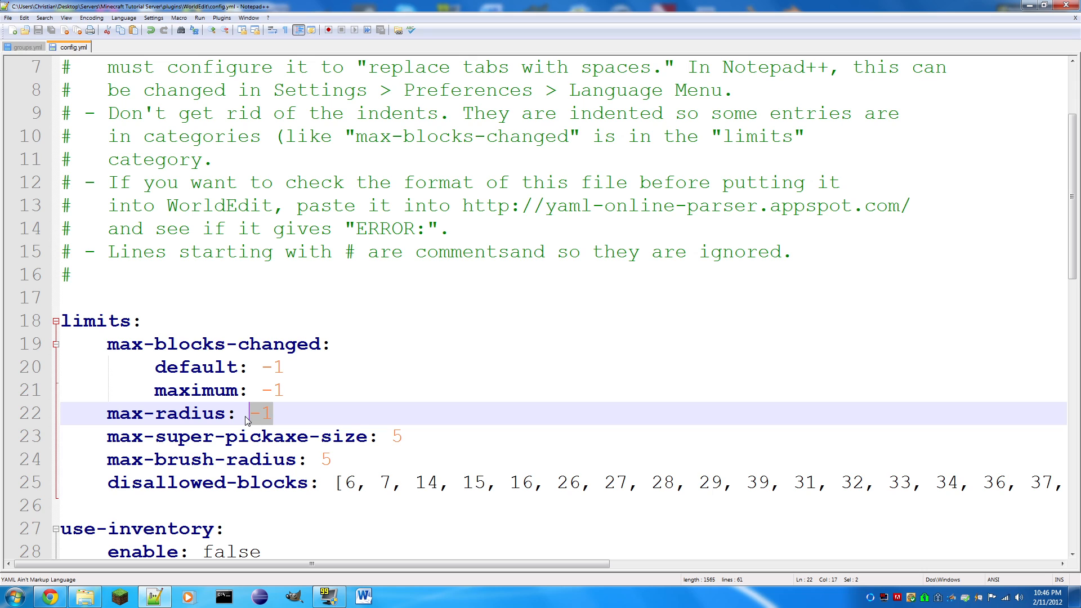
type("2")
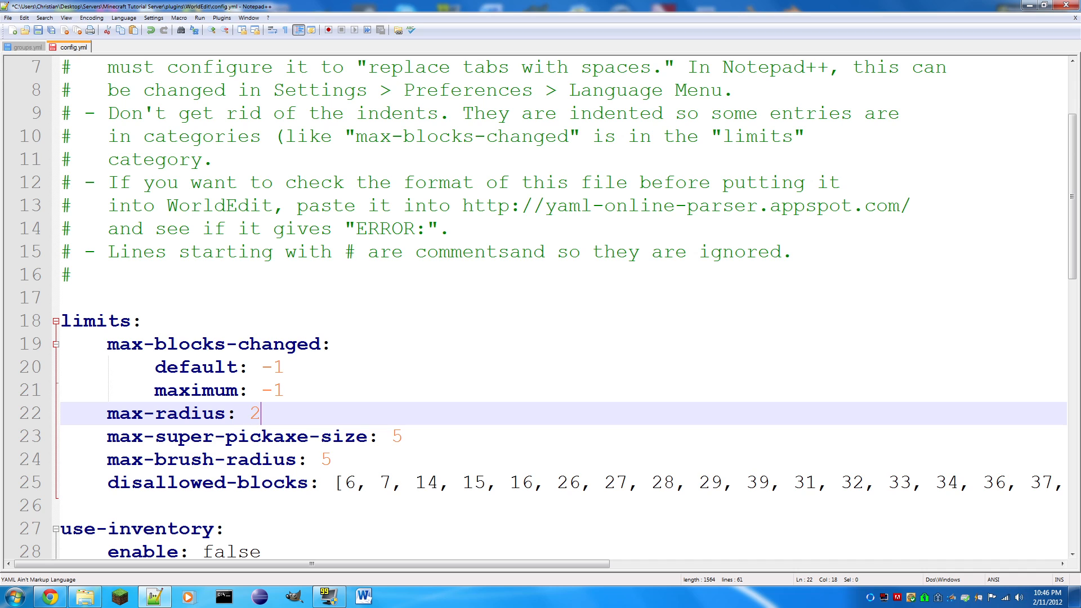
key("BackSpace")
type("-1")
key("ctrl+s")
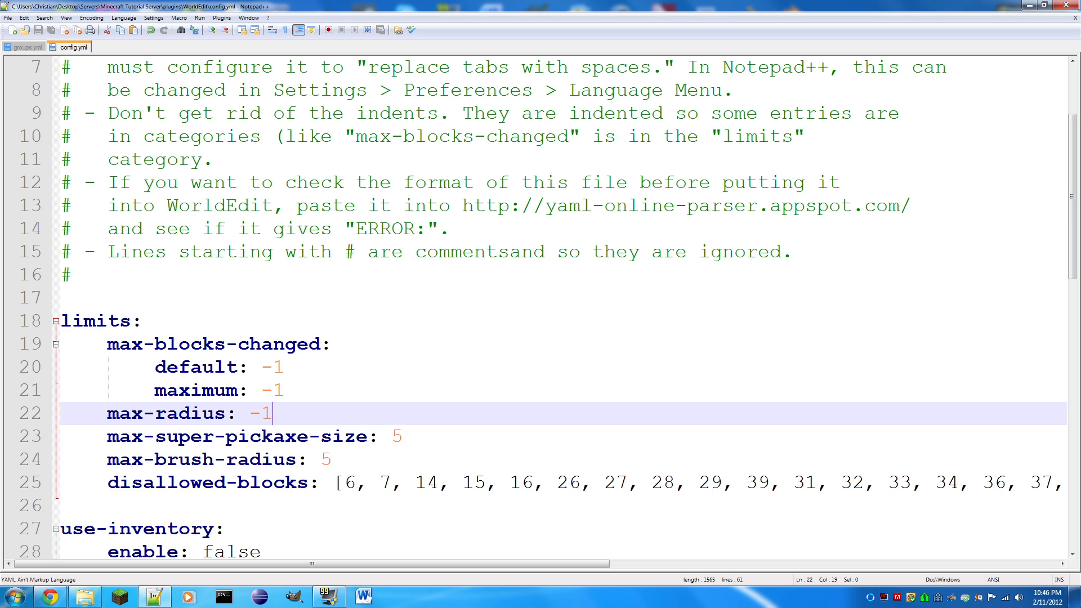
- Set max-super-pickaxe-size to 1 under limits and save the file
double_click(396, 437)
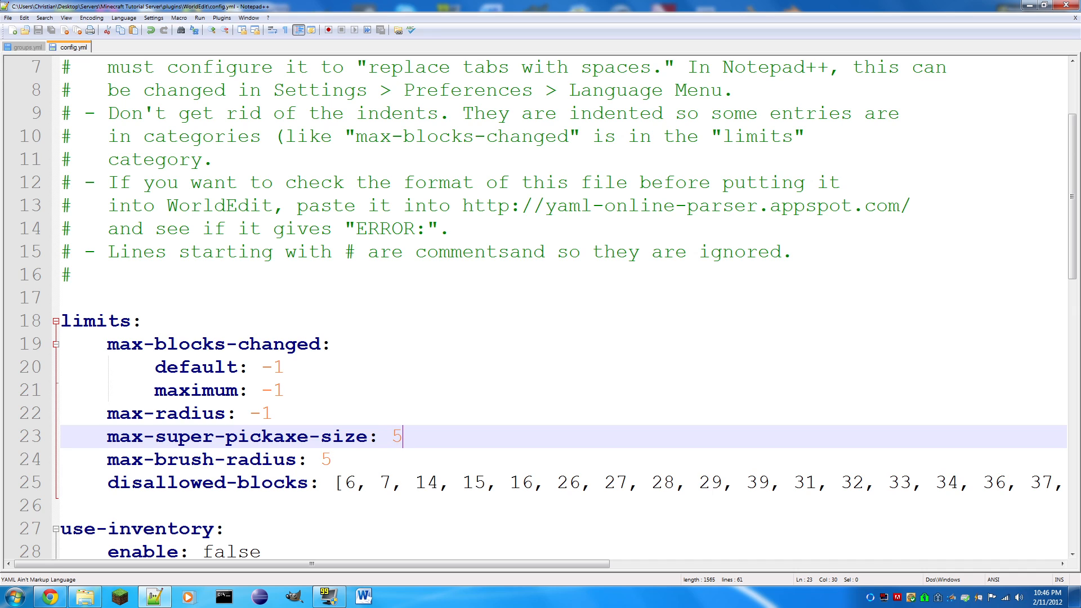
type("1")
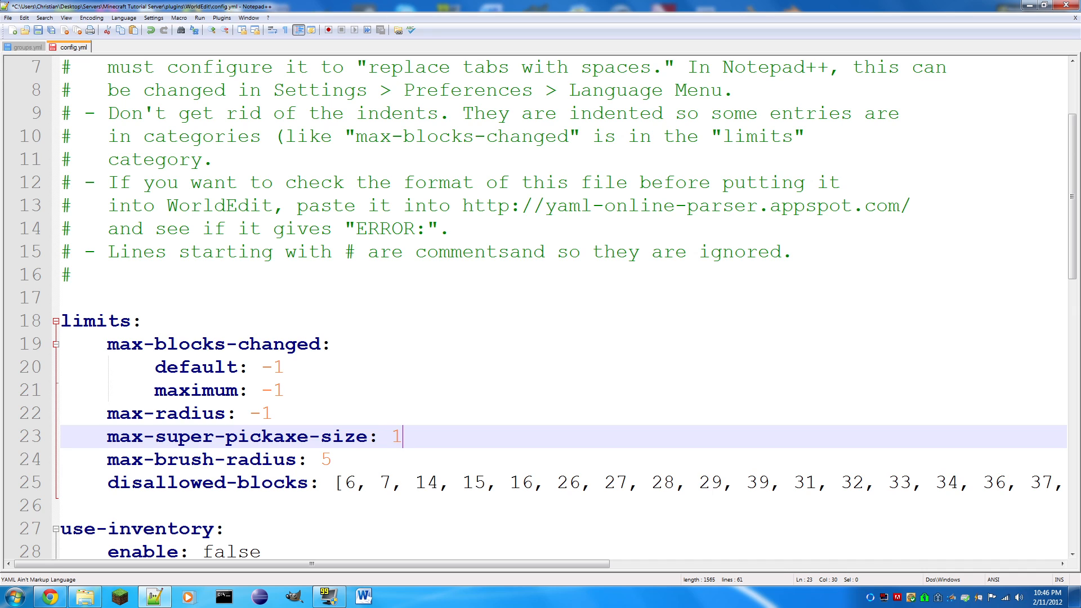
key("ctrl+s")
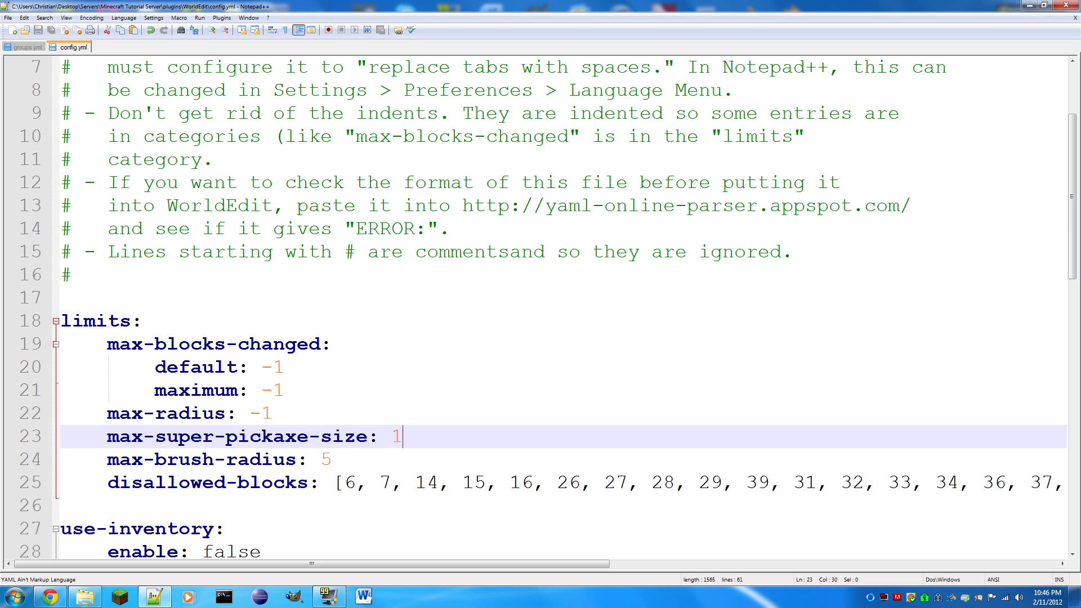
key("shift+Left")
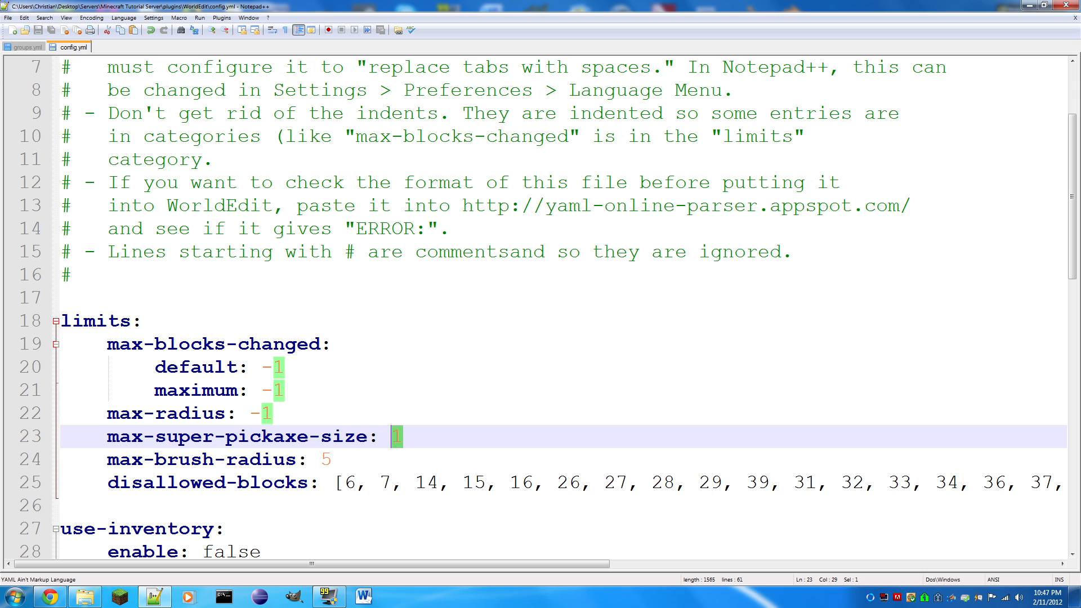
key("Right")
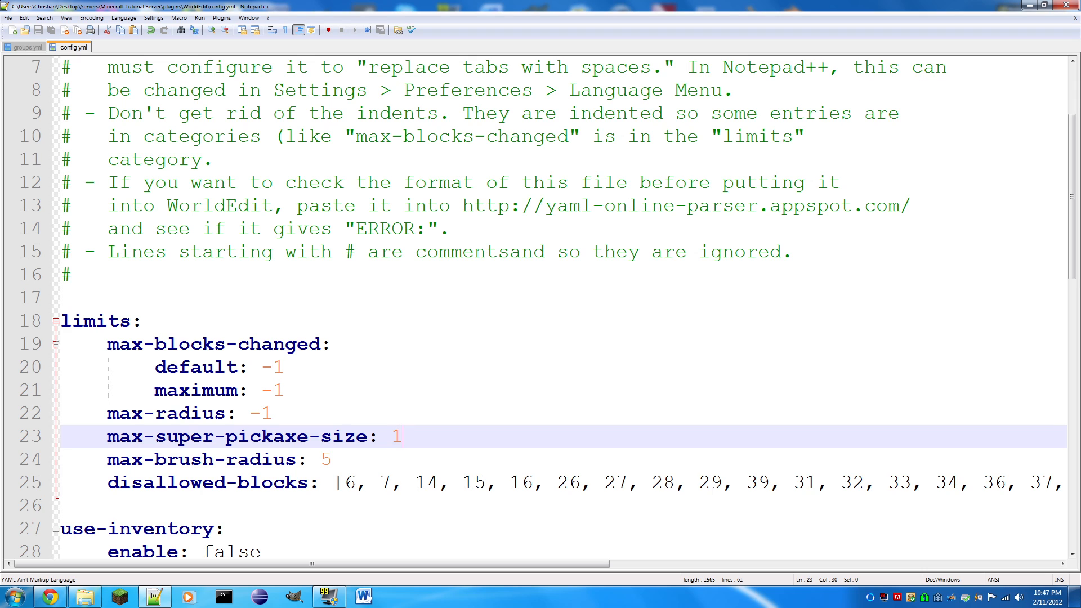
- Set max-brush-radius to 20 under limits and save the file
key("Down")
key("shift+Left")
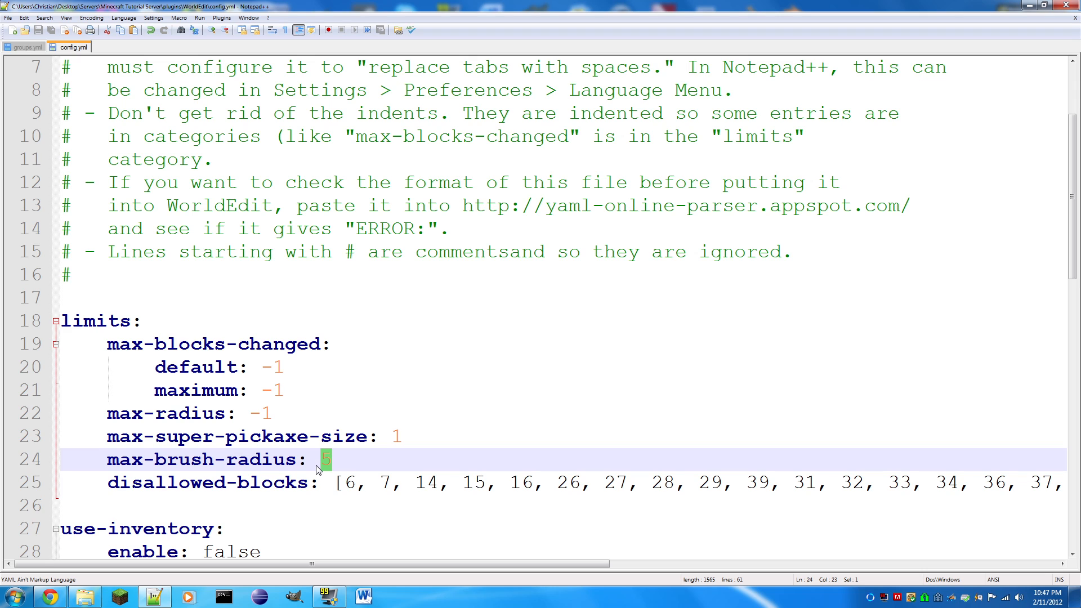
type("20")
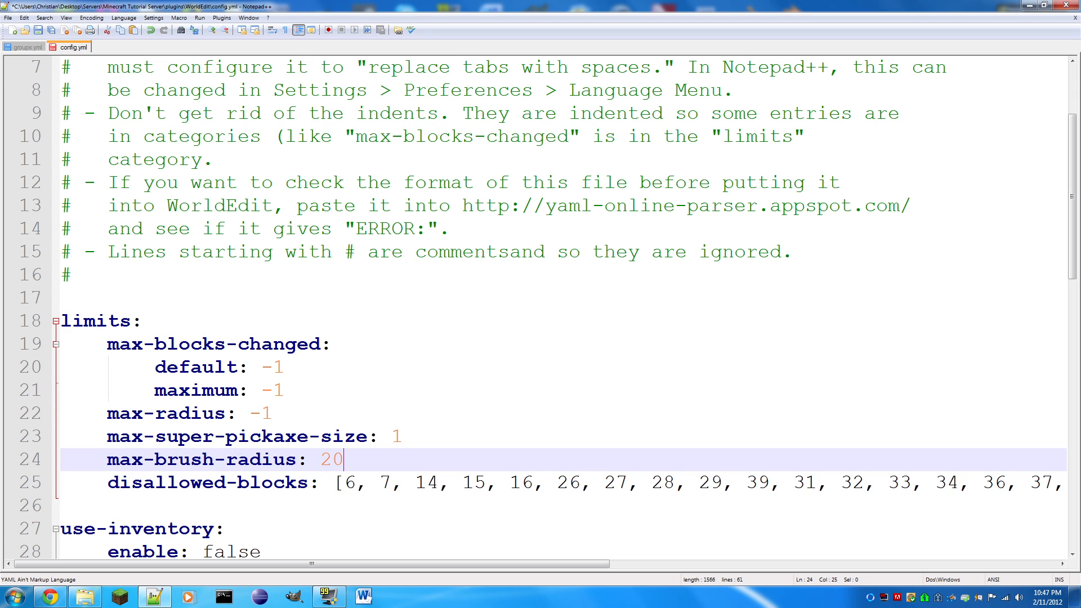
key("ctrl+s")
- Examine the full list of block IDs in the disallowed-blocks setting through to its end
scroll(541, 304, "down", 2)
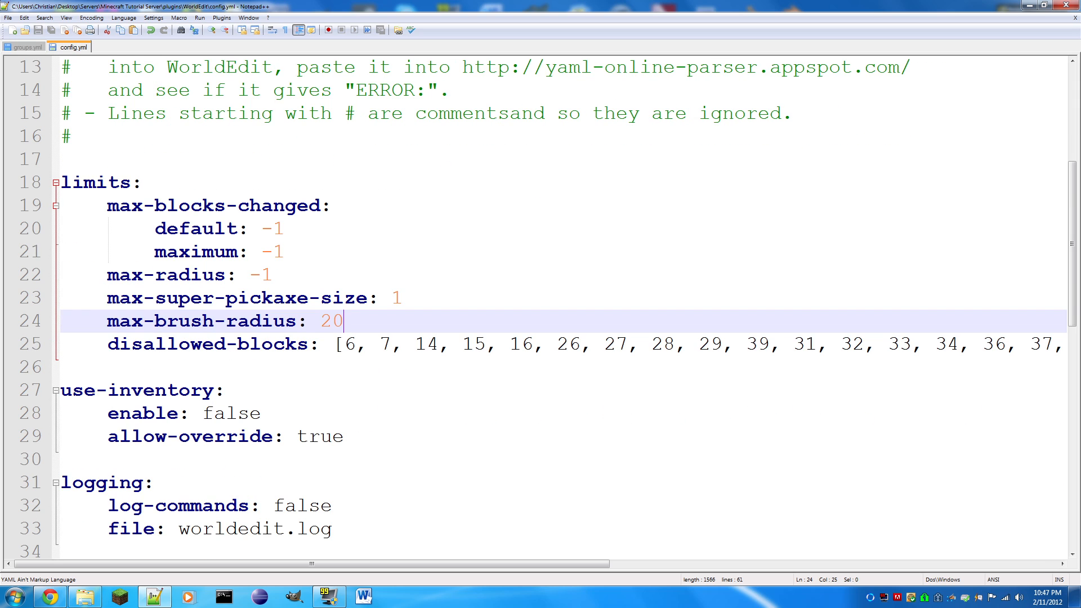
left_click_drag(333, 344, 662, 344)
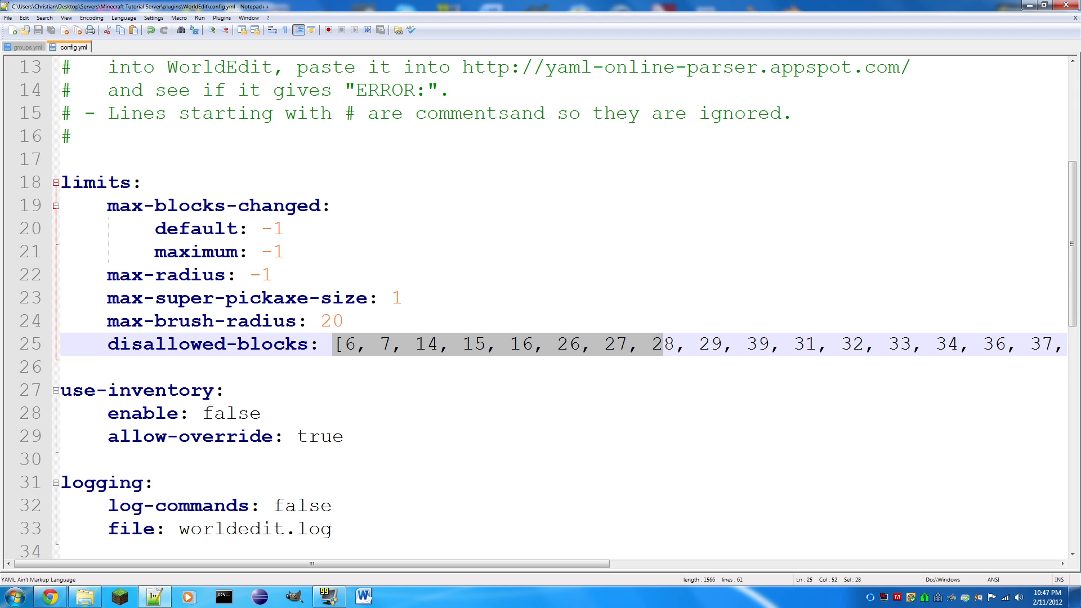
left_click(344, 414)
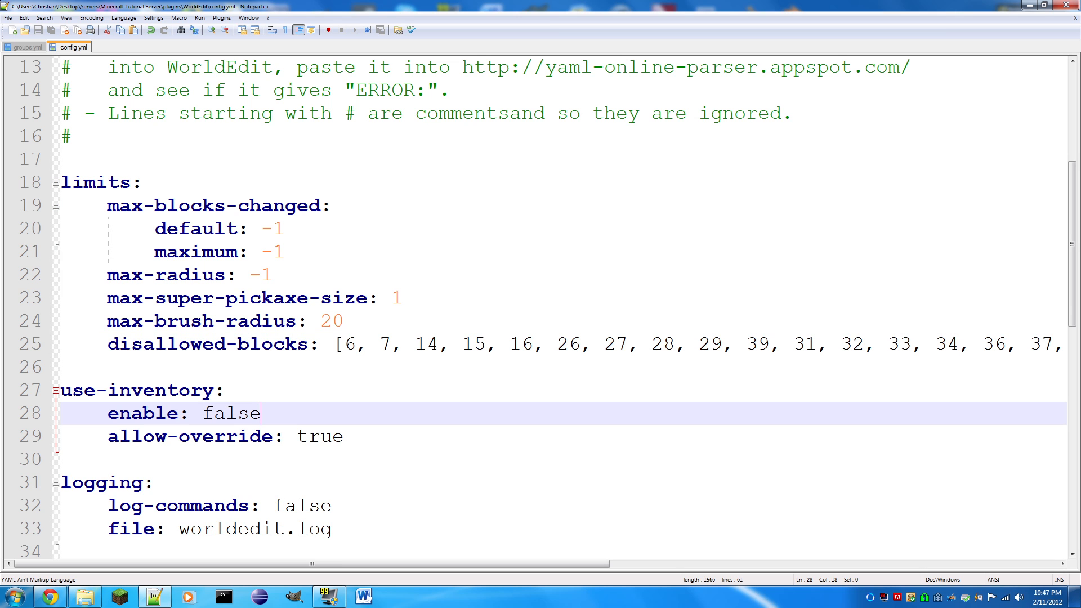
left_click_drag(381, 567, 900, 554)
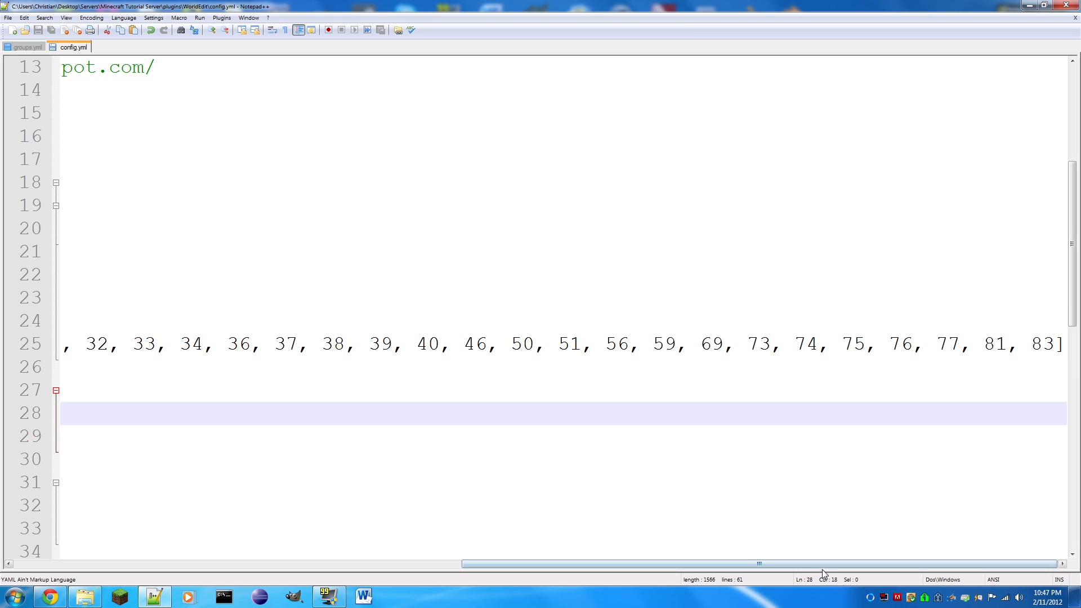
left_click_drag(822, 567, 387, 528)
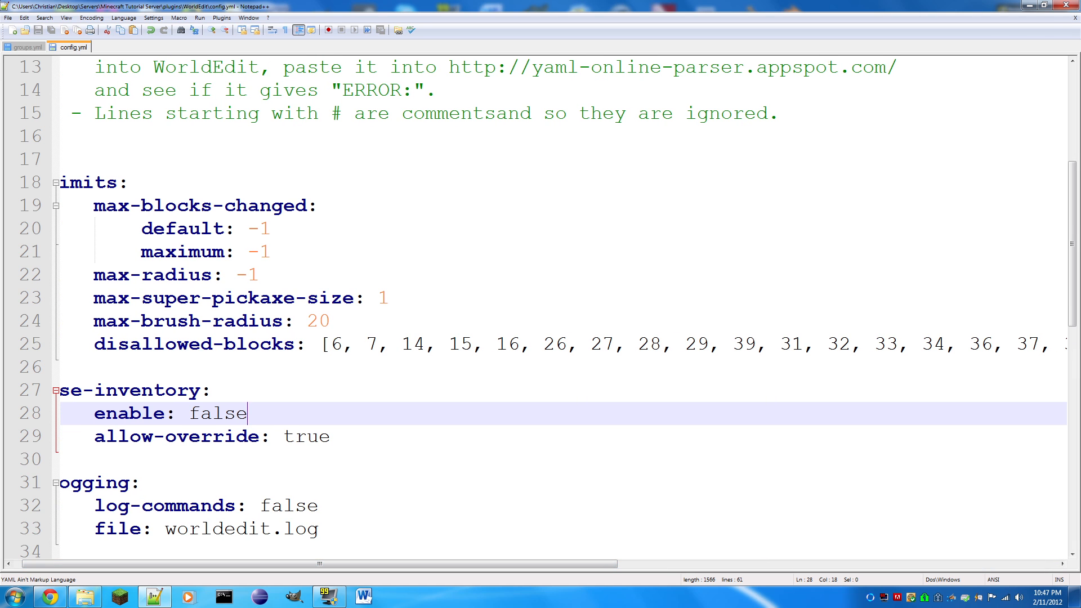
left_click_drag(248, 563, 240, 563)
- Examine the drop-items and many-drop-items settings in the super-pickaxe section, highlighting each value
scroll(540, 304, "down", 3)
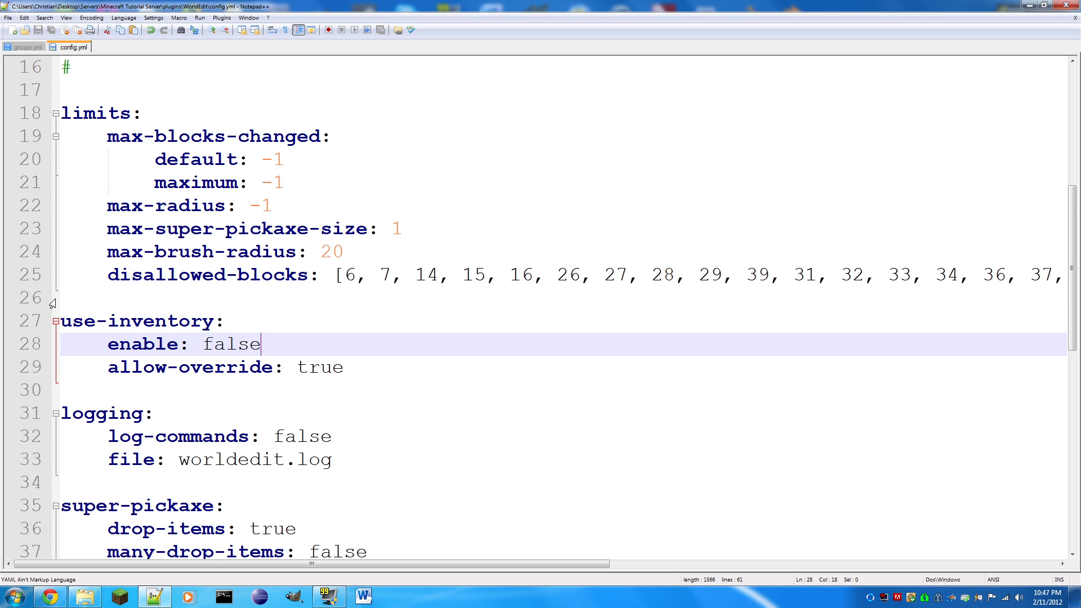
left_click_drag(297, 391, 248, 390)
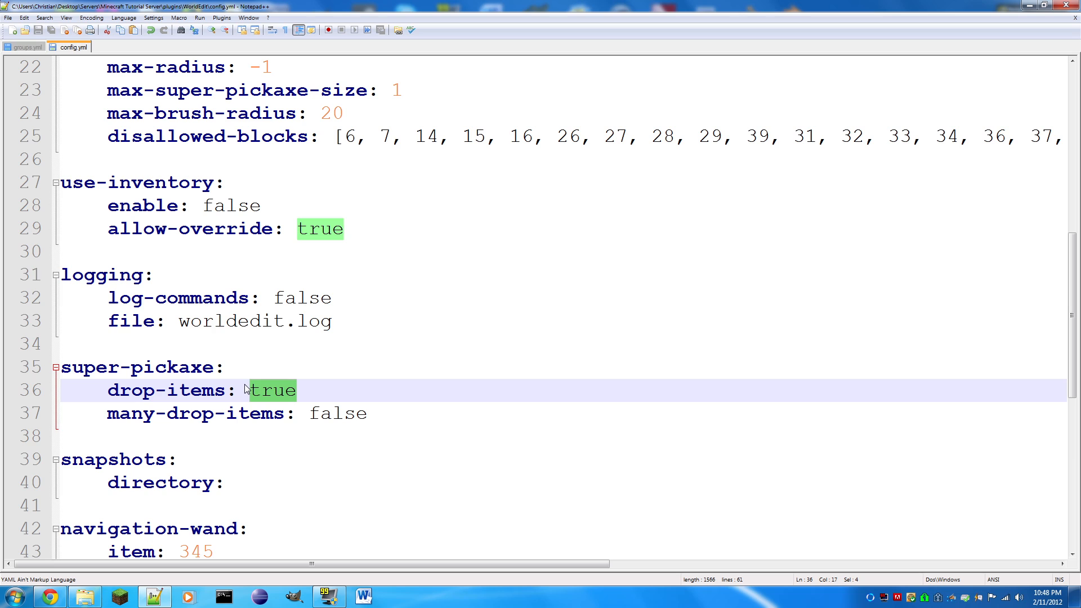
key("Down")
key("End")
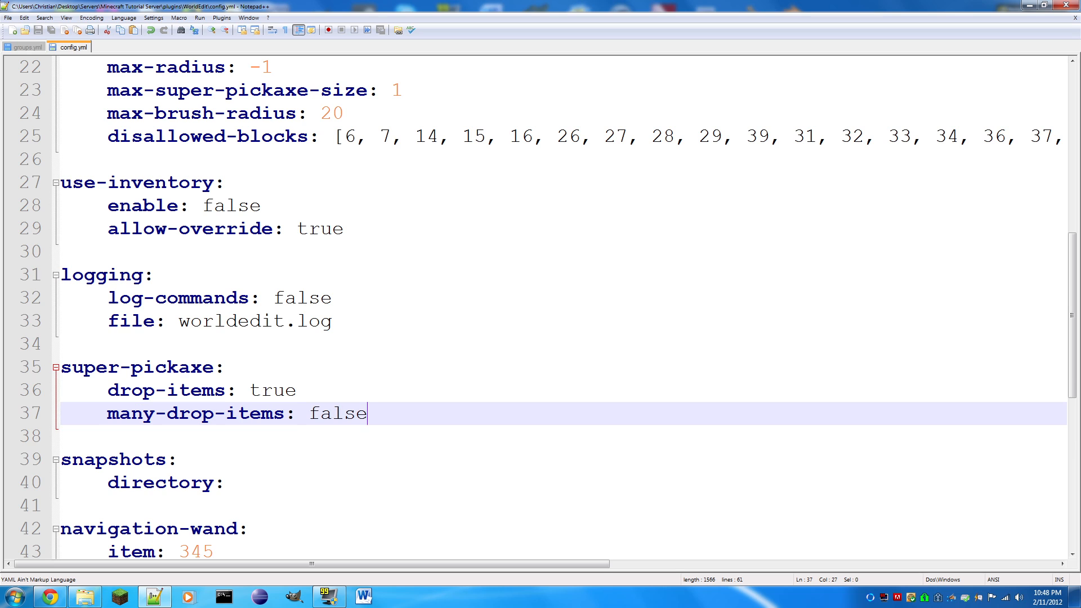
key("ctrl+shift+Left")
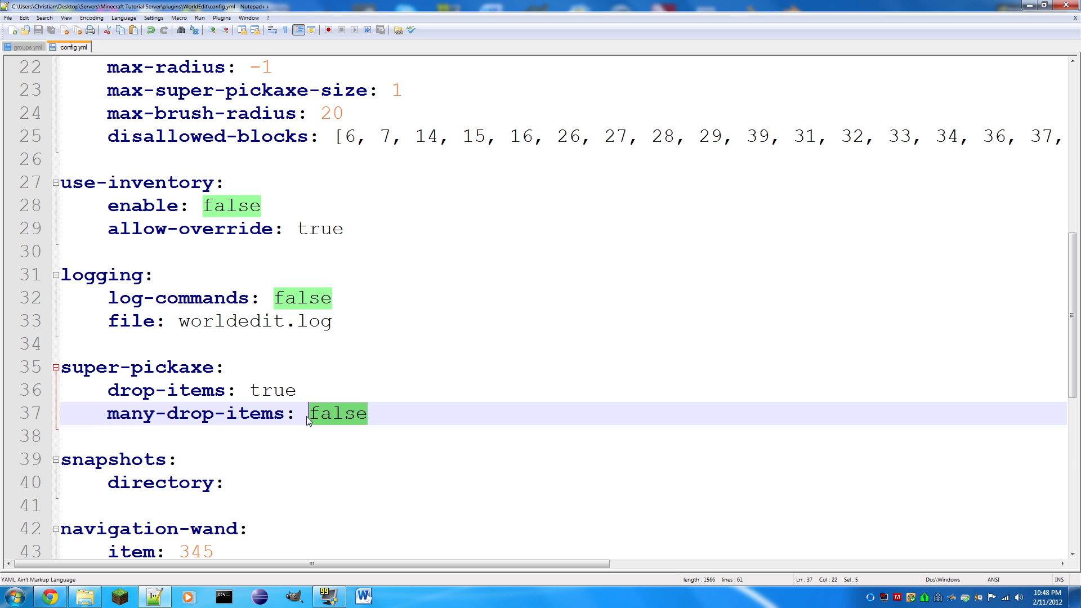
key("Up")
key("shift+Left")
key("shift+Left")
key("shift+Left")
key("shift+Left")
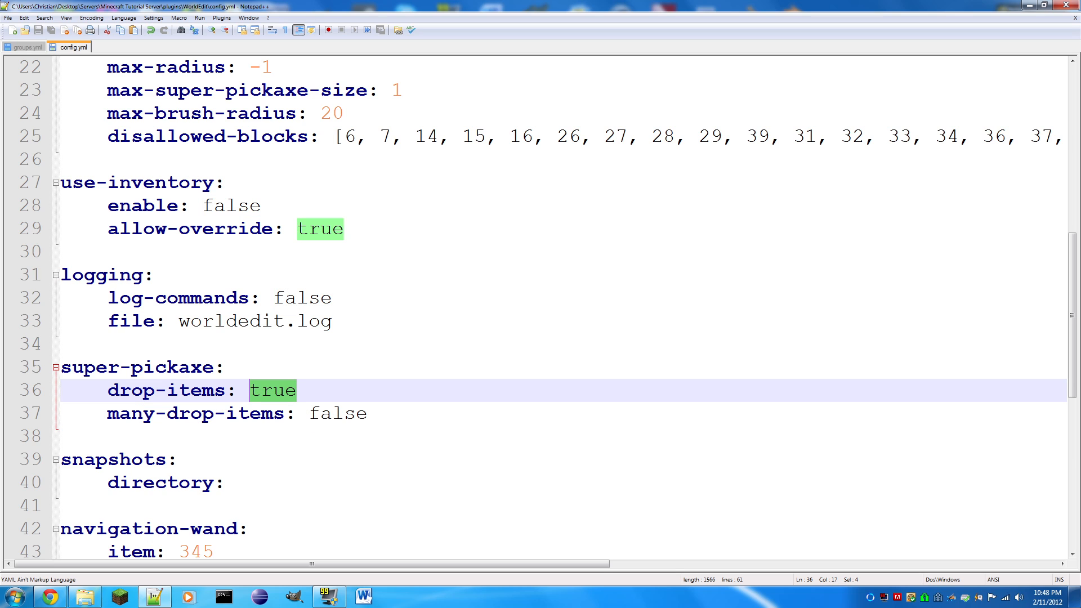
key("Down")
key("End")
key("shift+Left")
key("shift+Left")
key("shift+Left")
key("shift+Left")
key("shift+Left")
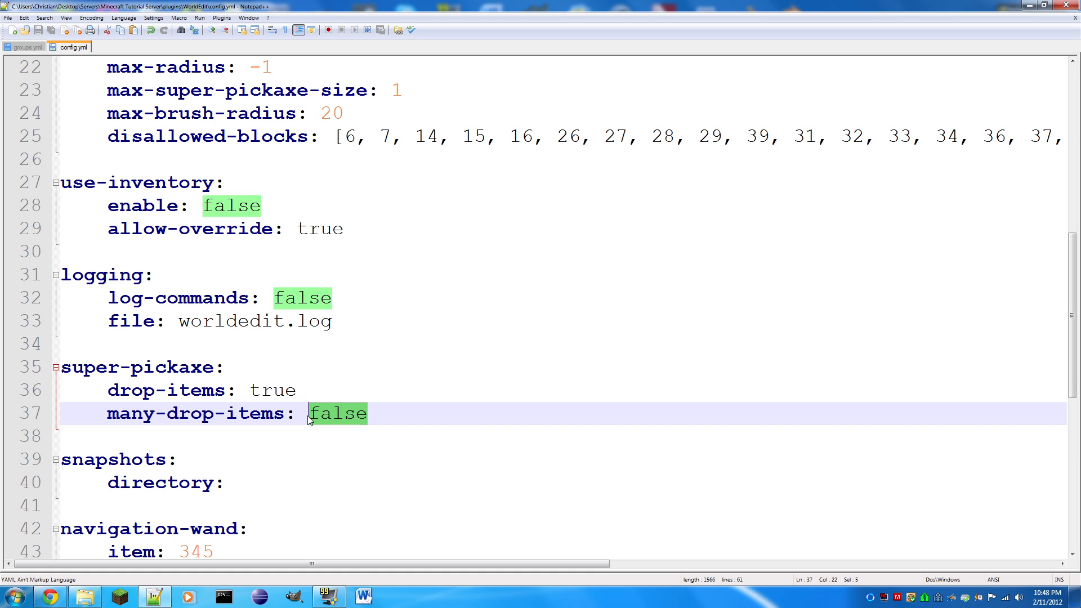
- Check the navigation-wand item ID against the DataValuesBeta.png chart in Chrome and return to config.yml in Notepad++
scroll(309, 419, "down", 2)
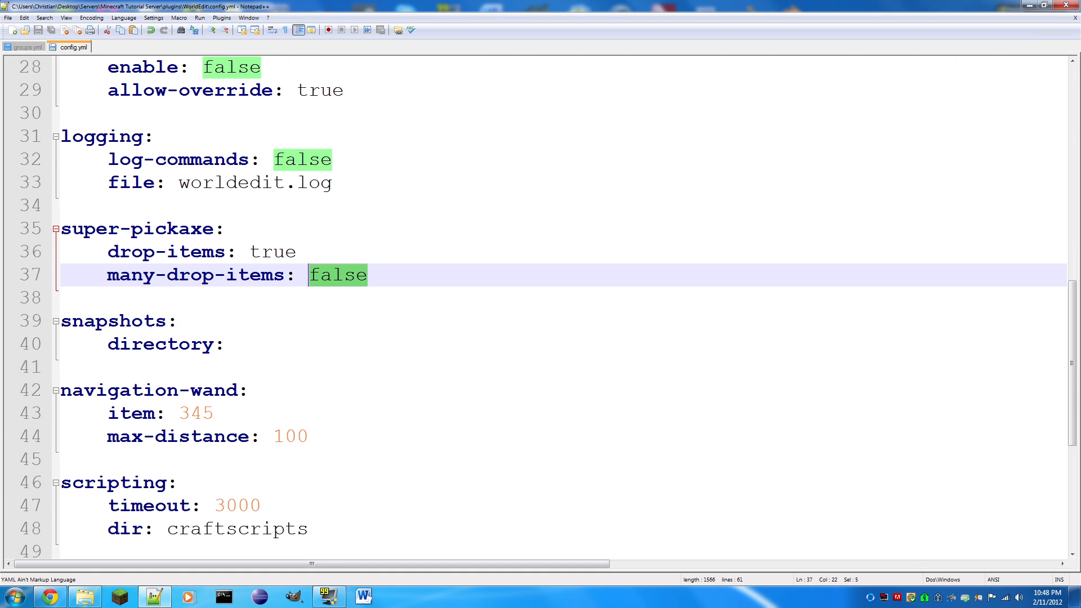
left_click_drag(213, 413, 179, 414)
left_click(217, 414)
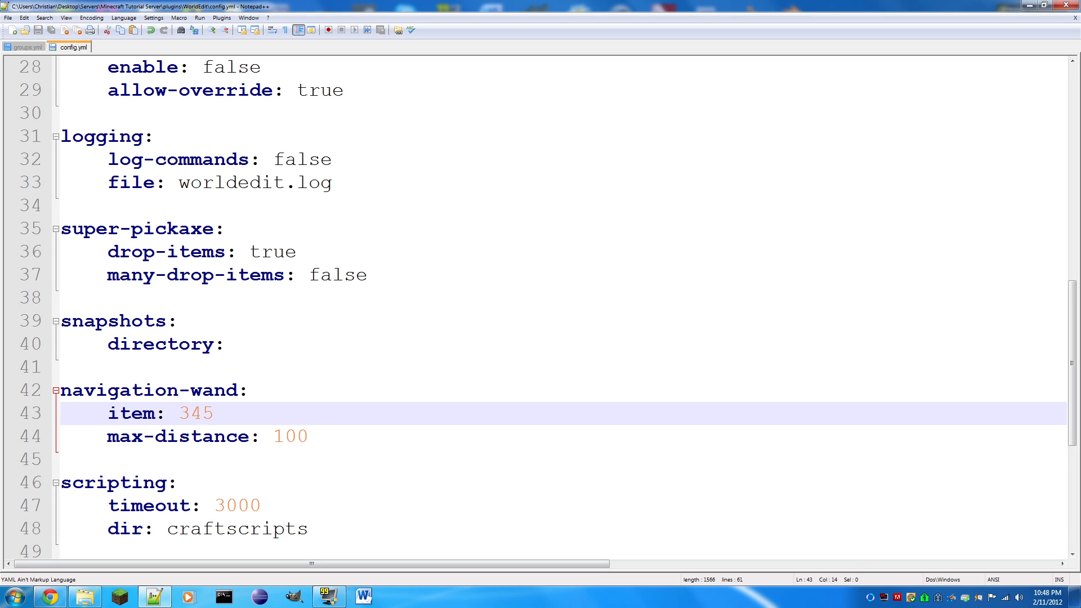
left_click(49, 597)
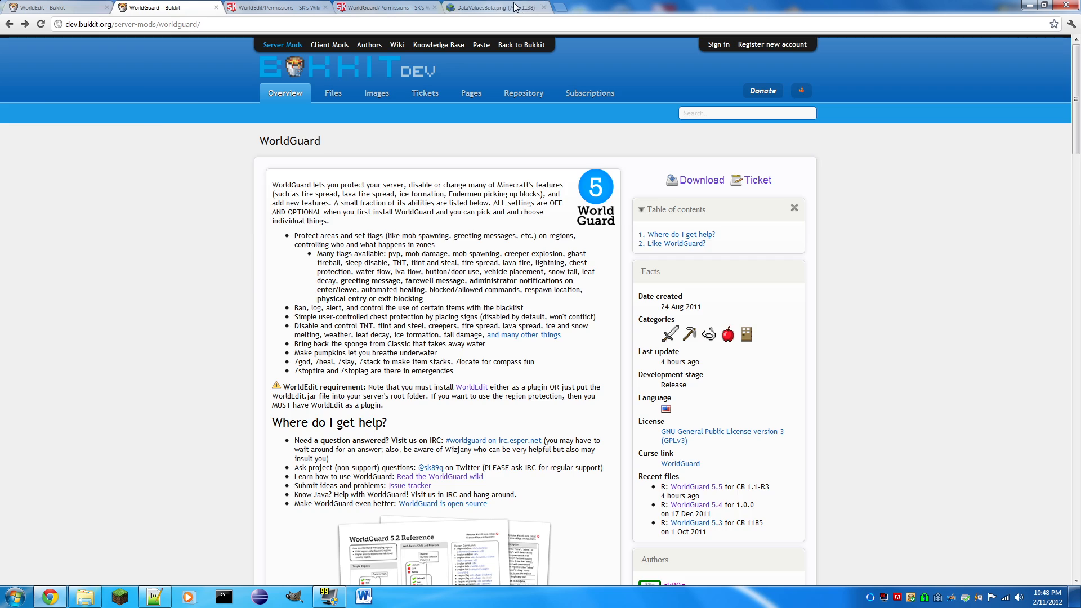
left_click(510, 7)
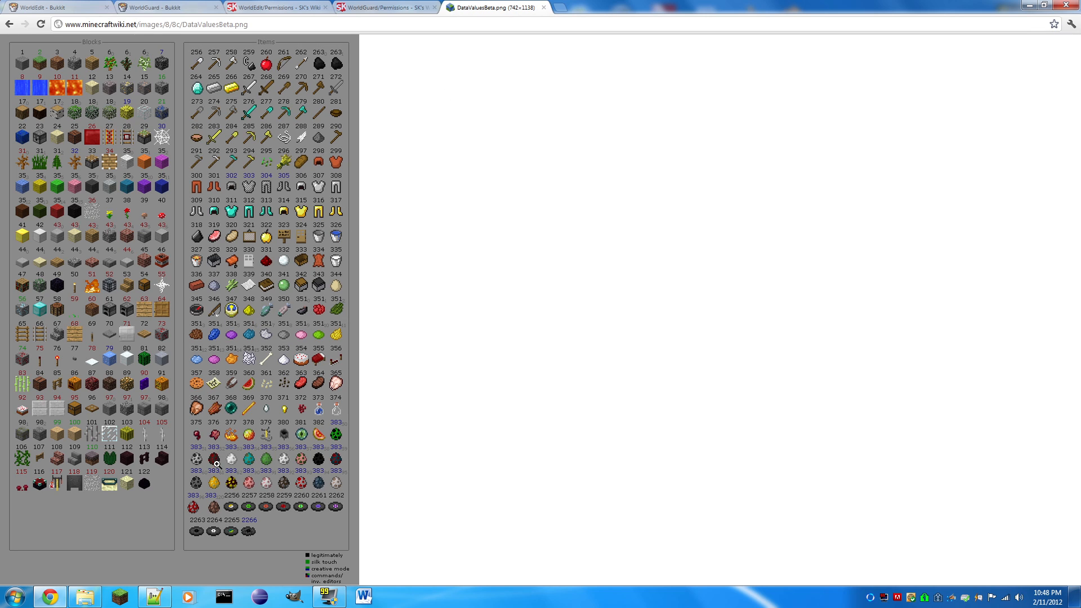
left_click(154, 598)
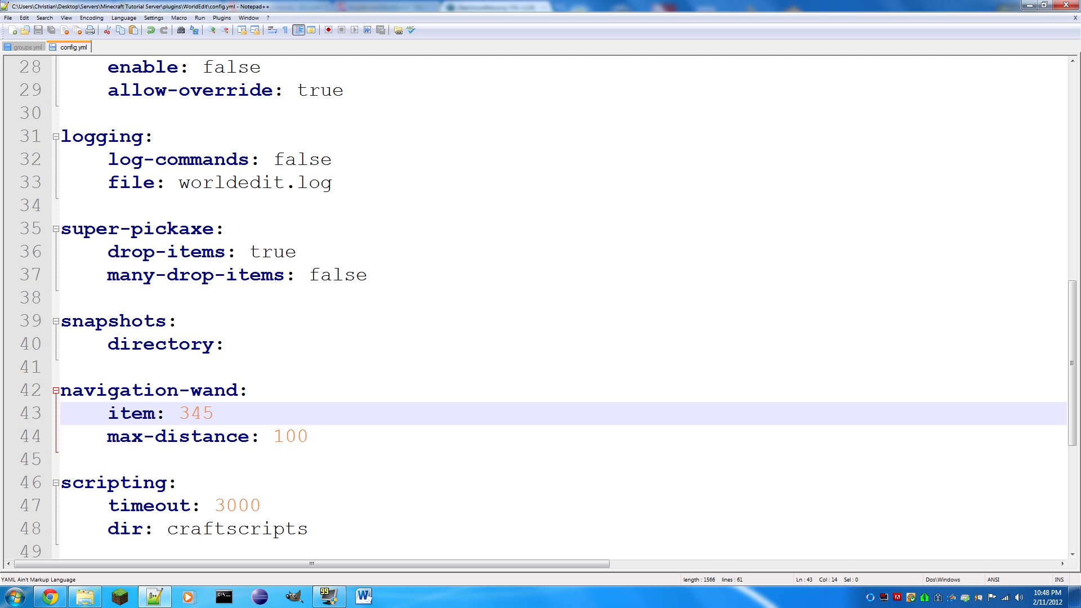
- Highlight the navigation-wand item and max-distance values in turn, and view the scripting, saving and history sections below
key("Down")
key("Up")
key("shift+Left")
key("shift+Left")
key("shift+Left")
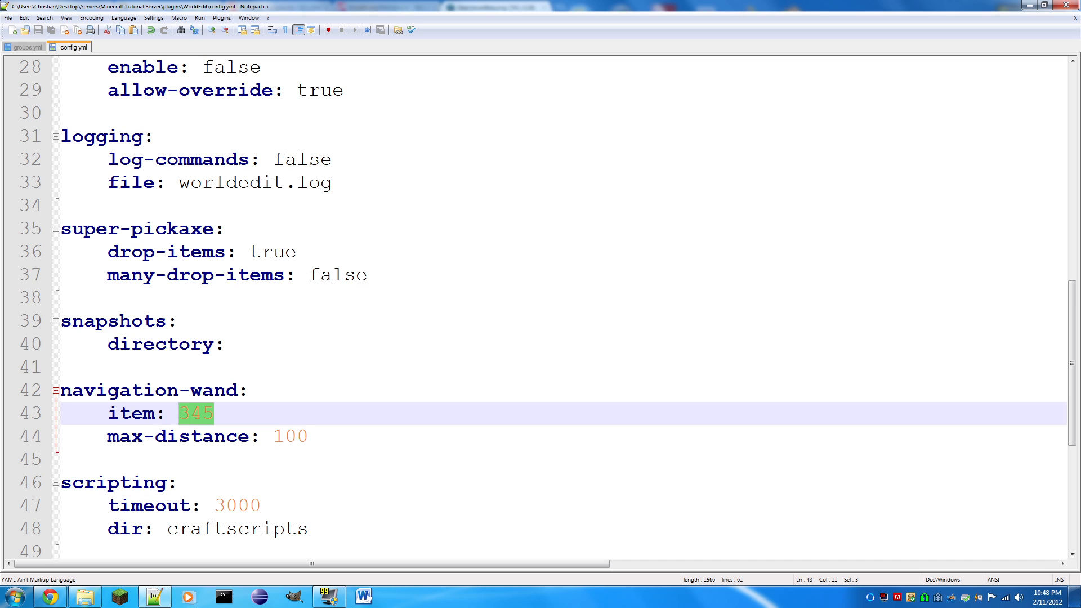
left_click_drag(309, 437, 274, 442)
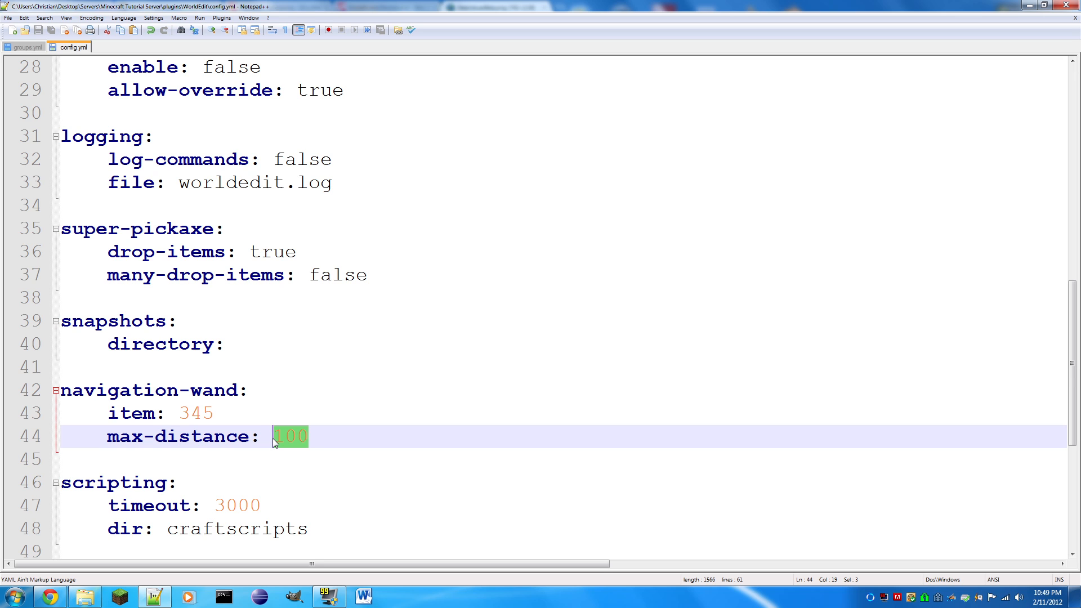
scroll(273, 438, "down", 2)
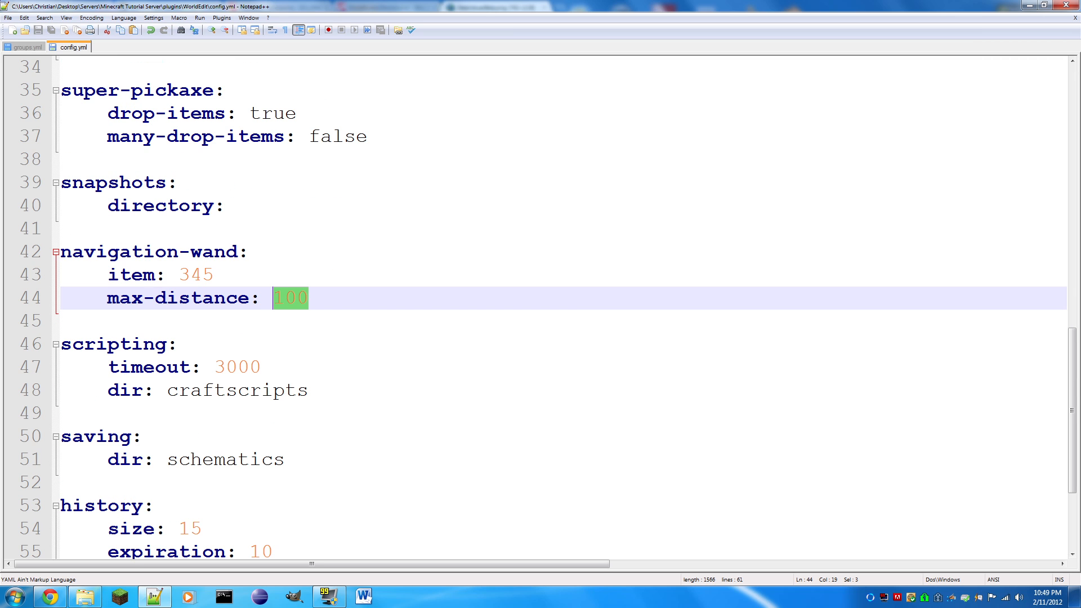
- Set the wand-item ID to 341 in WorldEdit's config.yml and save the file
scroll(541, 307, "down", 1)
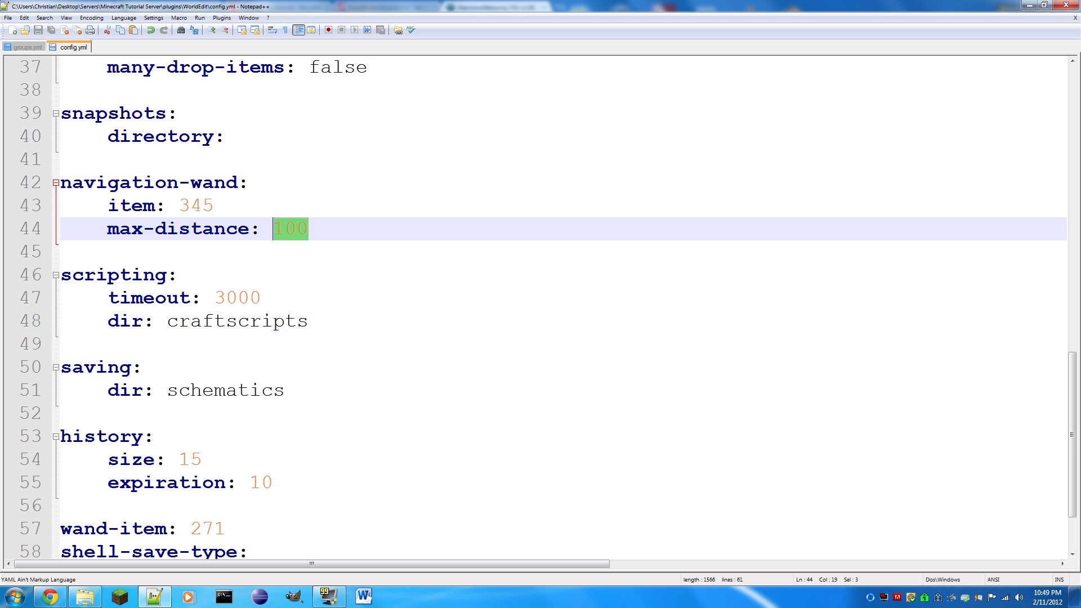
scroll(24, 206, "down", 2)
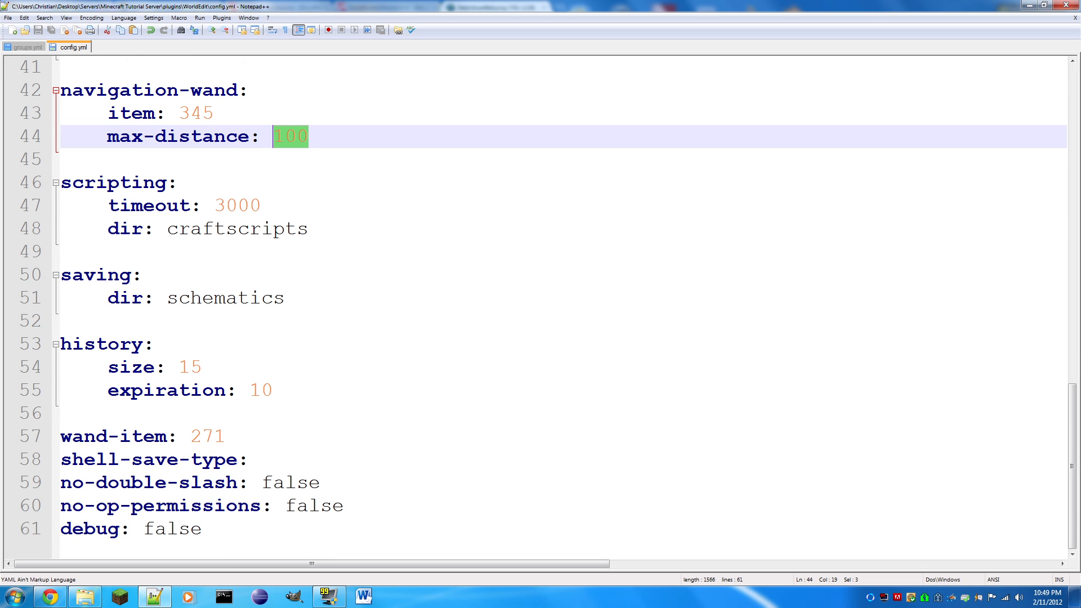
left_click_drag(226, 436, 190, 439)
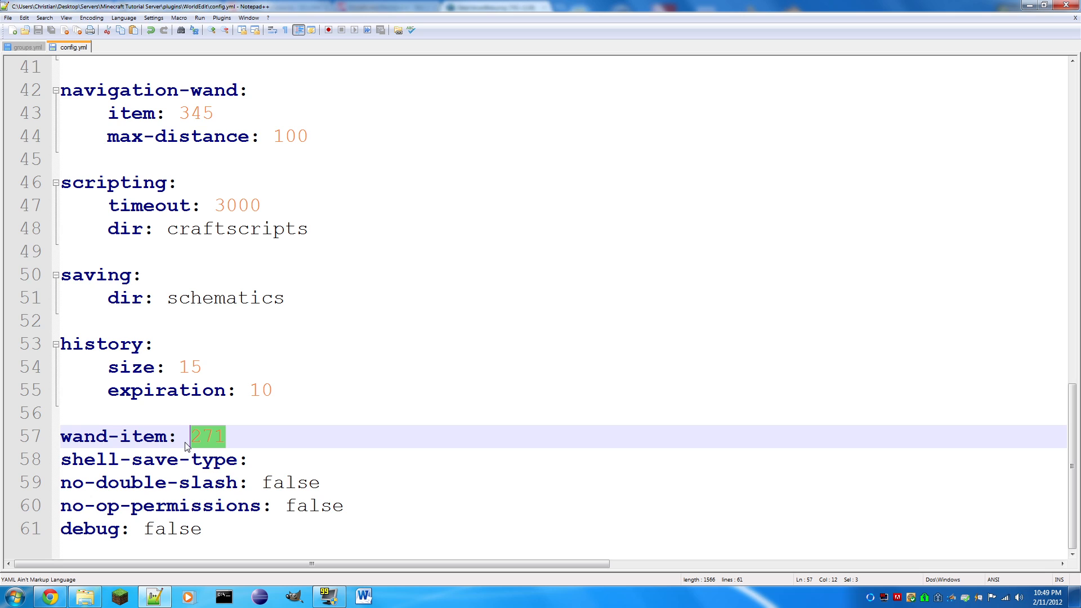
type("341")
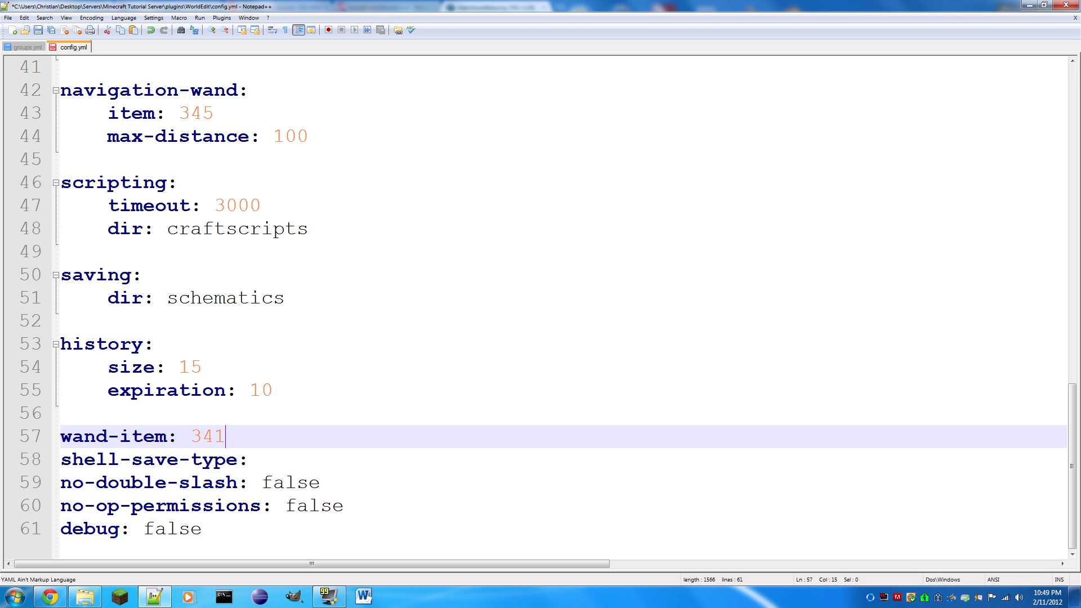
key("ctrl+s")
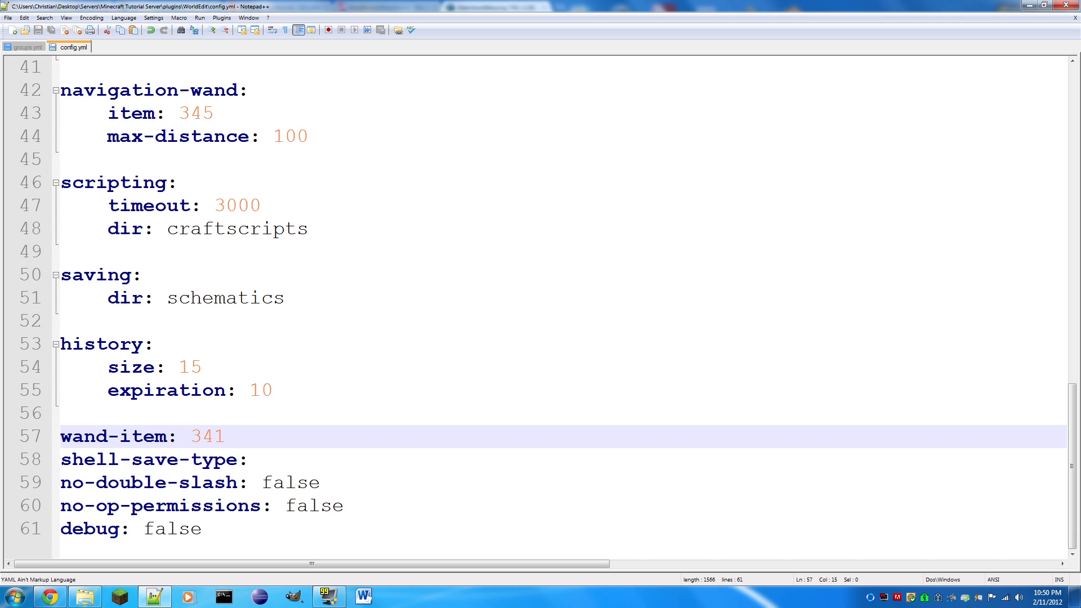
- Replace the no-double-slash value with the example commands //set and /set 0, and clear the example text
left_click_drag(324, 483, 263, 483)
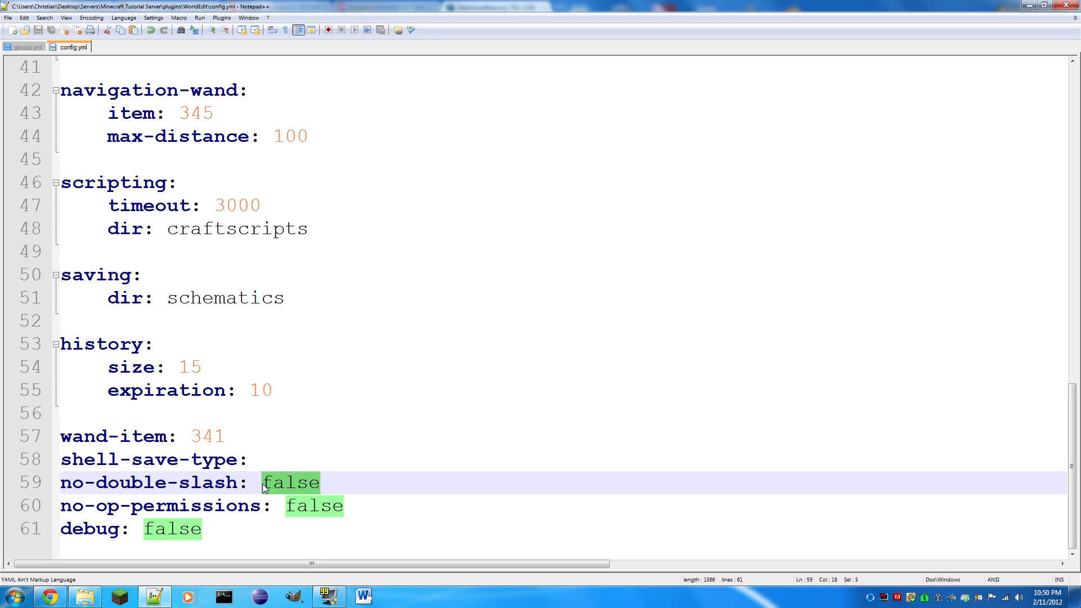
type("//")
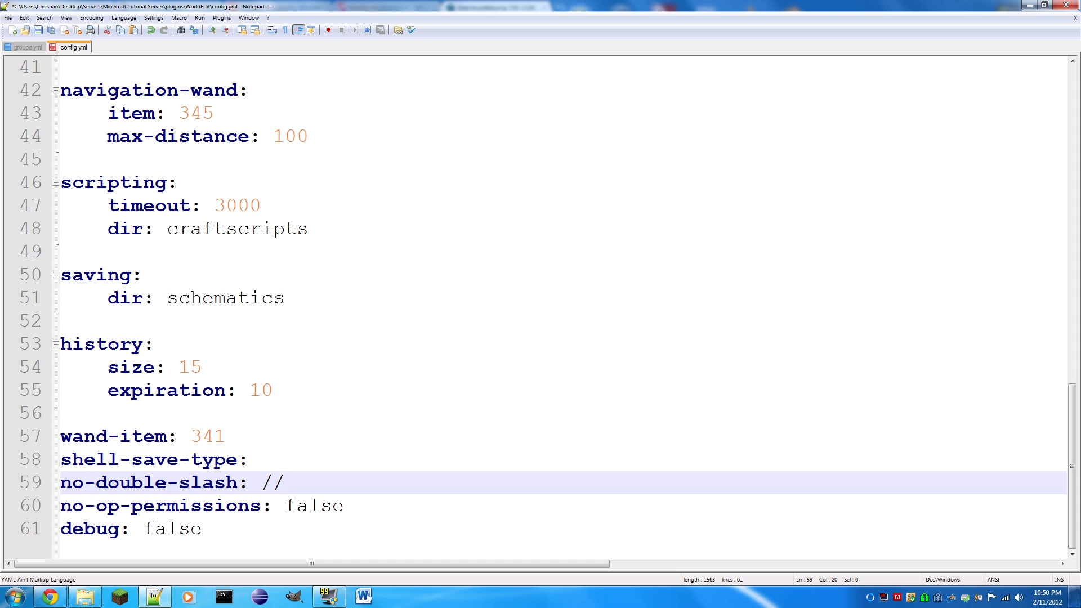
type("set")
key("BackSpace")
key("BackSpace")
key("BackSpace")
key("BackSpace")
key("BackSpace")
key("BackSpace")
type("/set 0")
key("BackSpace")
key("BackSpace")
key("BackSpace")
key("BackSpace")
key("BackSpace")
key("BackSpace")
- Restore the no-double-slash value to false and save WorldEdit's config.yml
type("tru")
key("BackSpace")
key("BackSpace")
key("BackSpace")
type("false")
key("ctrl+s")
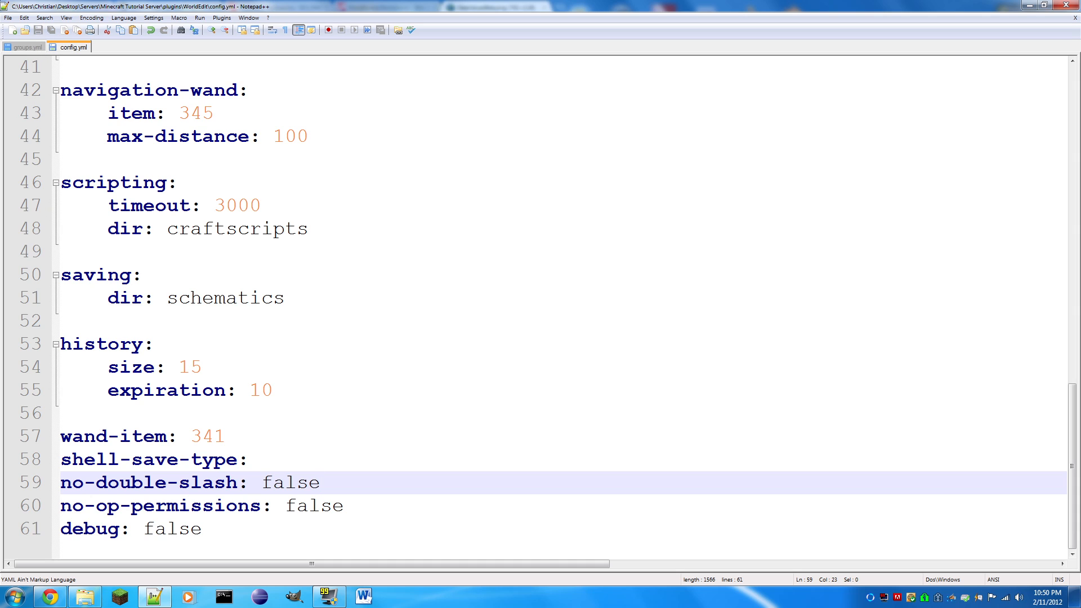
- Leave the WorldEdit configuration and open config.yml from the server's plugins\WorldGuard folder in Notepad++
left_click(1068, 5)
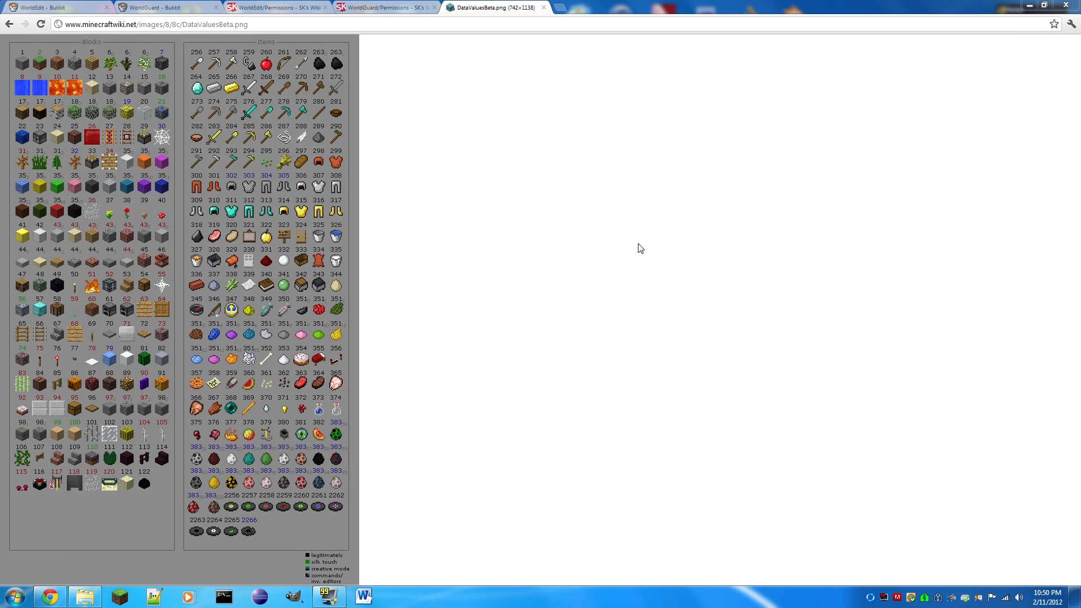
left_click(1056, 4)
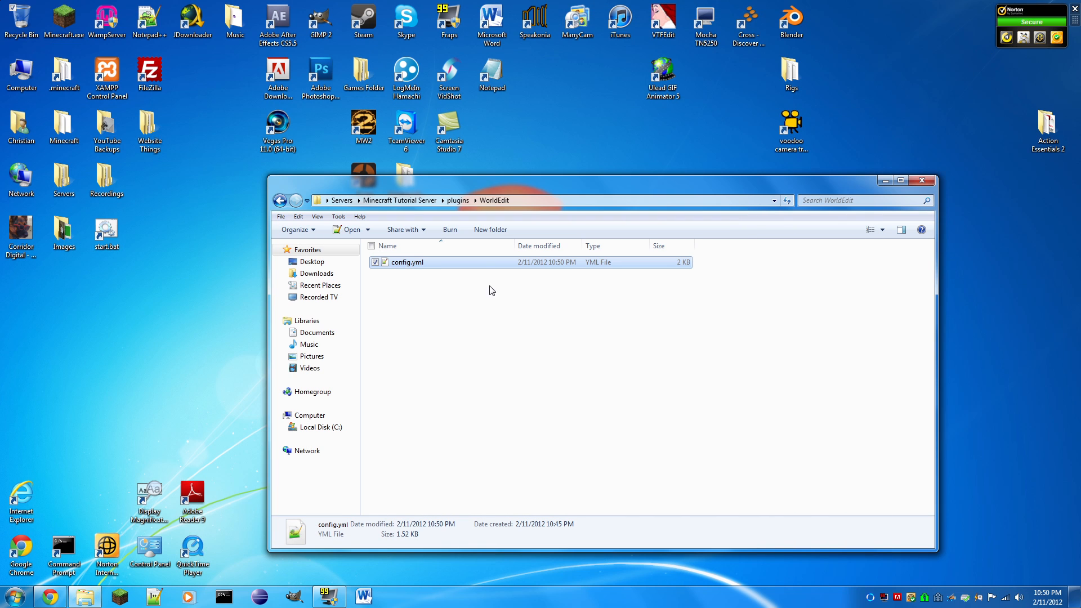
left_click(458, 201)
double_click(436, 332)
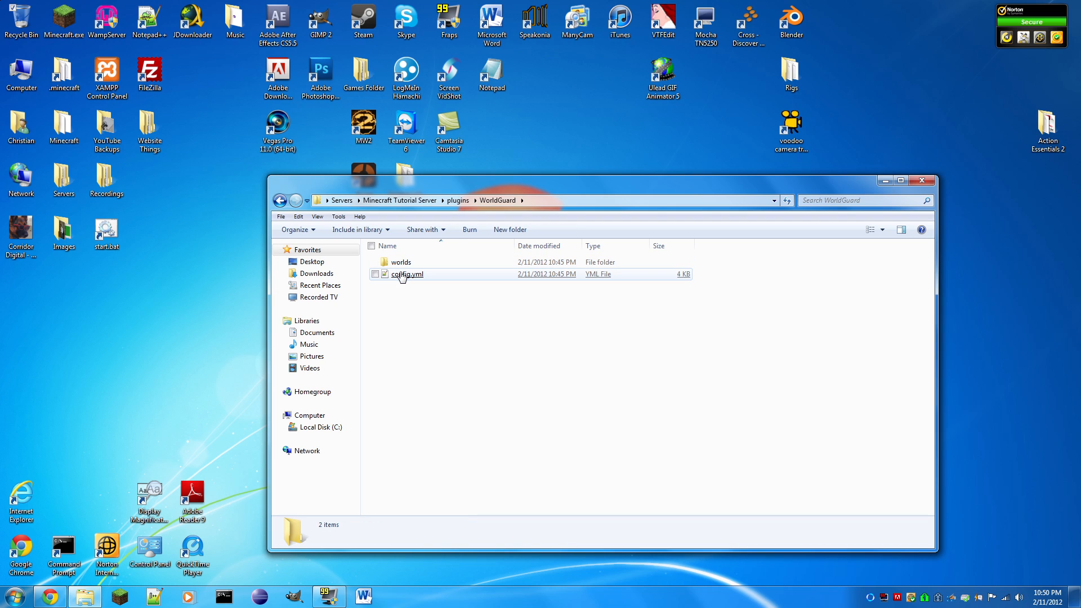
double_click(410, 276)
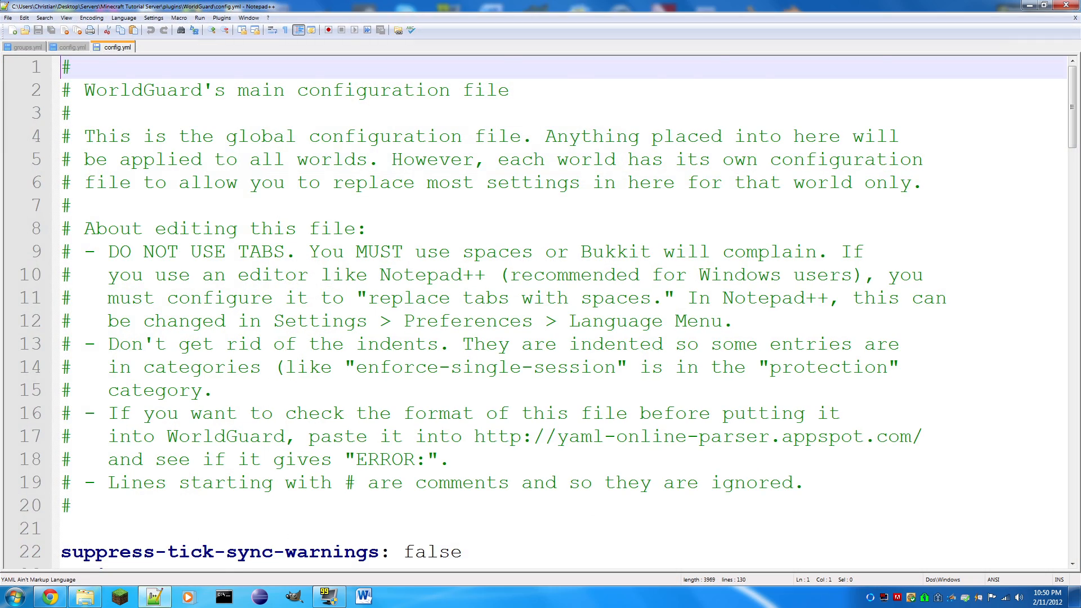
- Examine the regions section of WorldGuard's config.yml, from use-scheduler through max-region-count-per-player
scroll(541, 310, "down", 5)
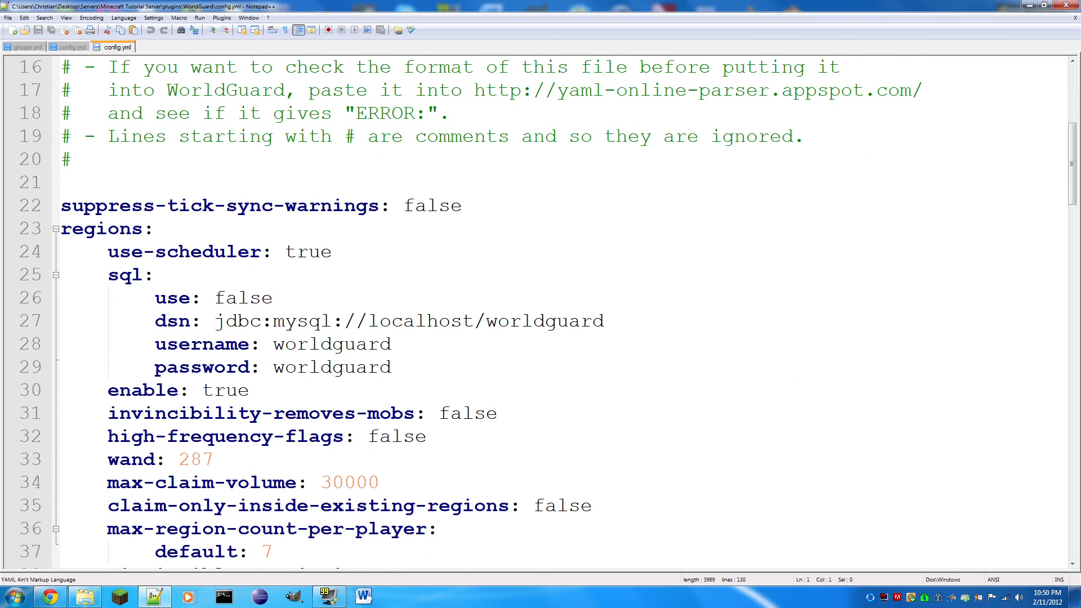
left_click_drag(61, 228, 367, 505)
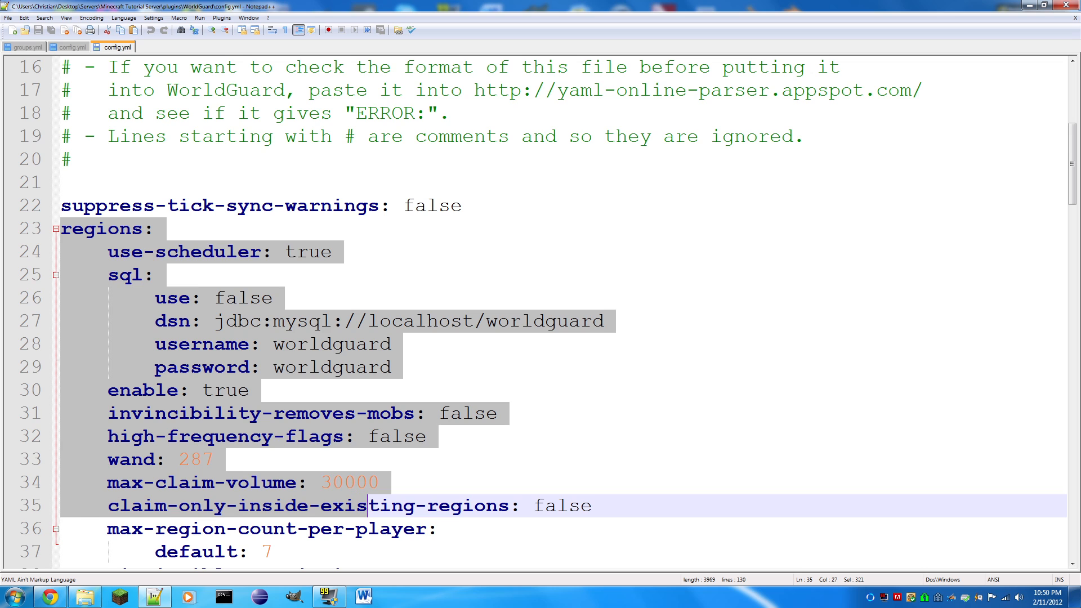
scroll(367, 505, "down", 2)
scroll(541, 309, "down", 2)
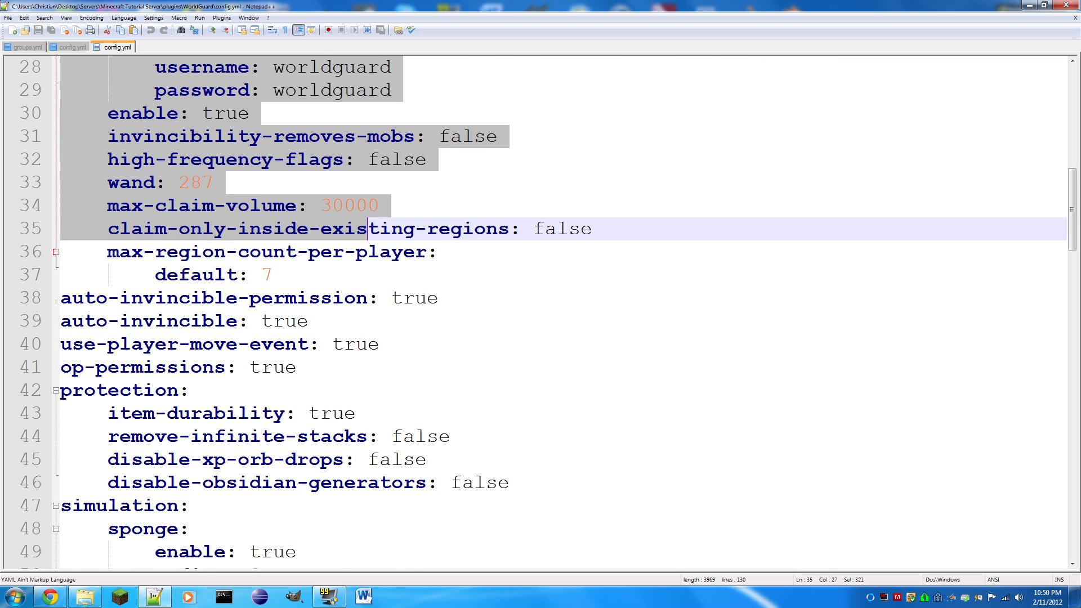
left_click(274, 275)
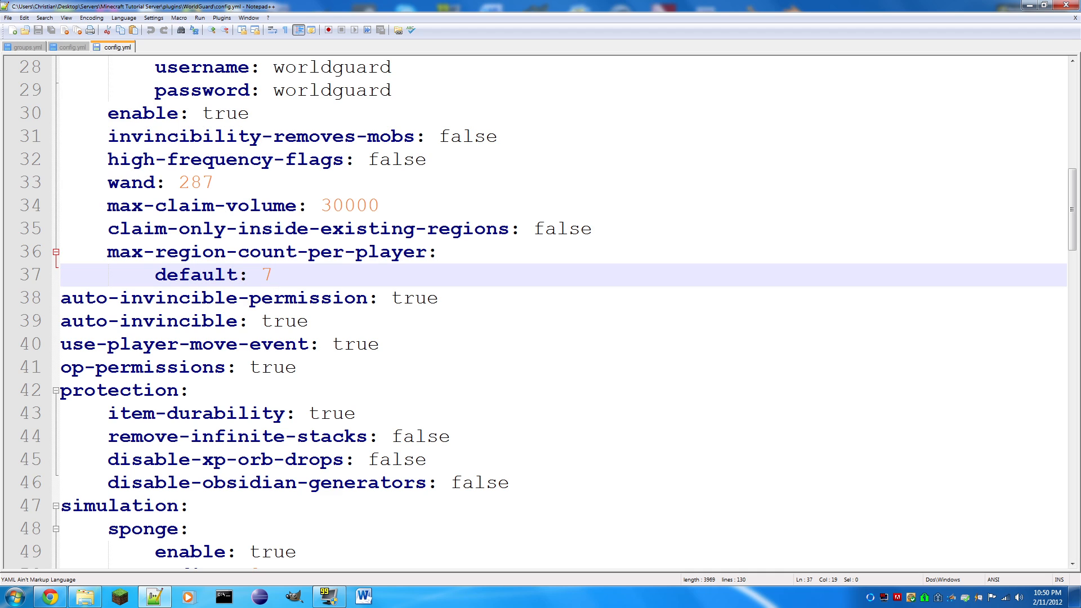
scroll(541, 309, "up", 1)
scroll(541, 310, "up", 1)
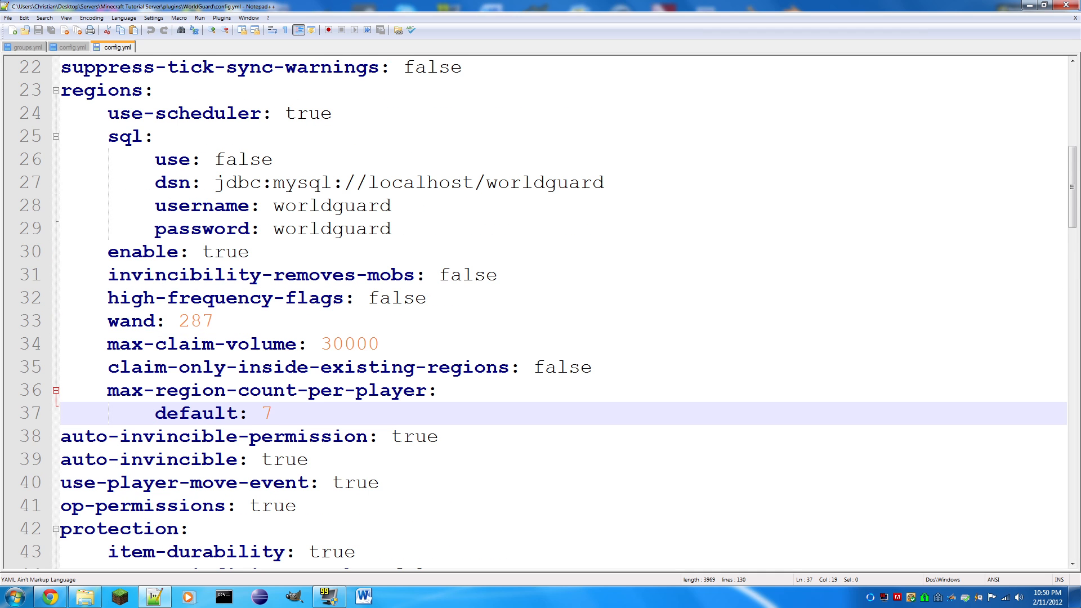
- Highlight the regions wand value, check the ID against the DataValuesBeta.png chart in Chrome, and return to Notepad++
left_click_drag(214, 322, 179, 322)
left_click(50, 597)
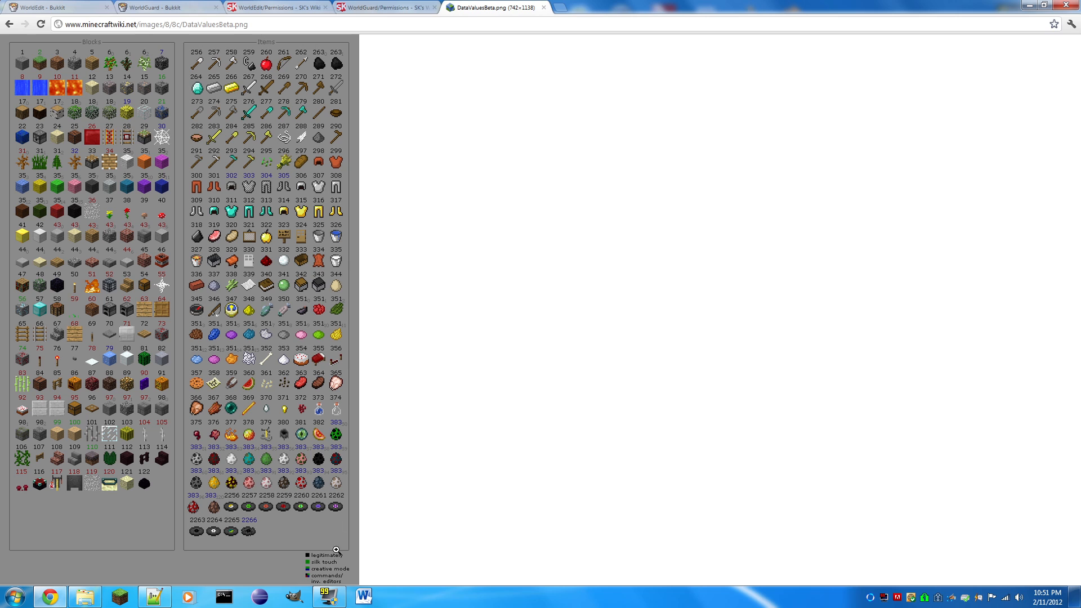
mouse_move(330, 598)
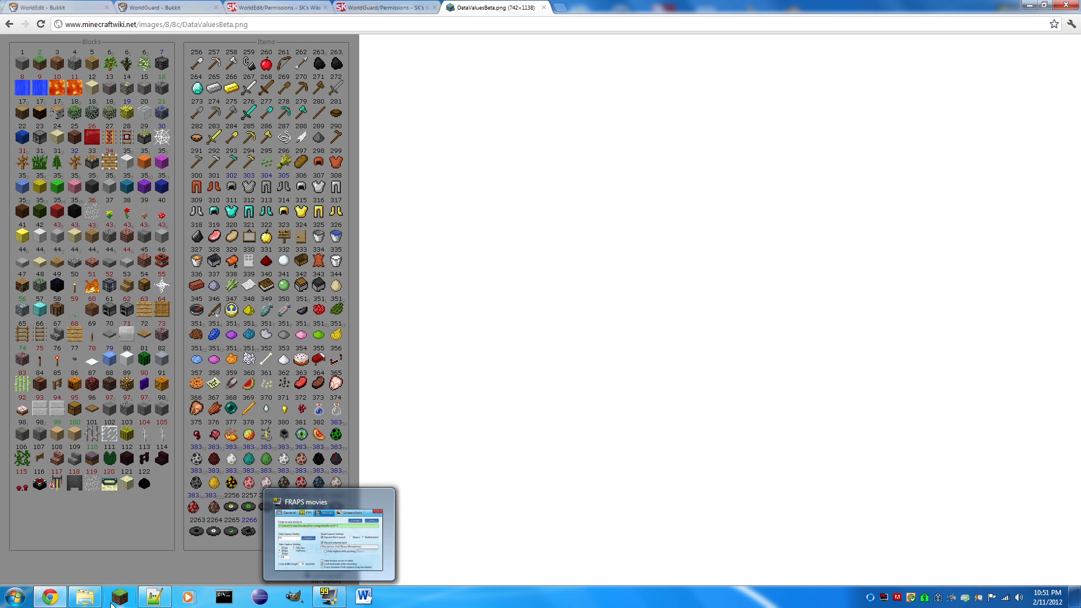
left_click(154, 597)
left_click(50, 597)
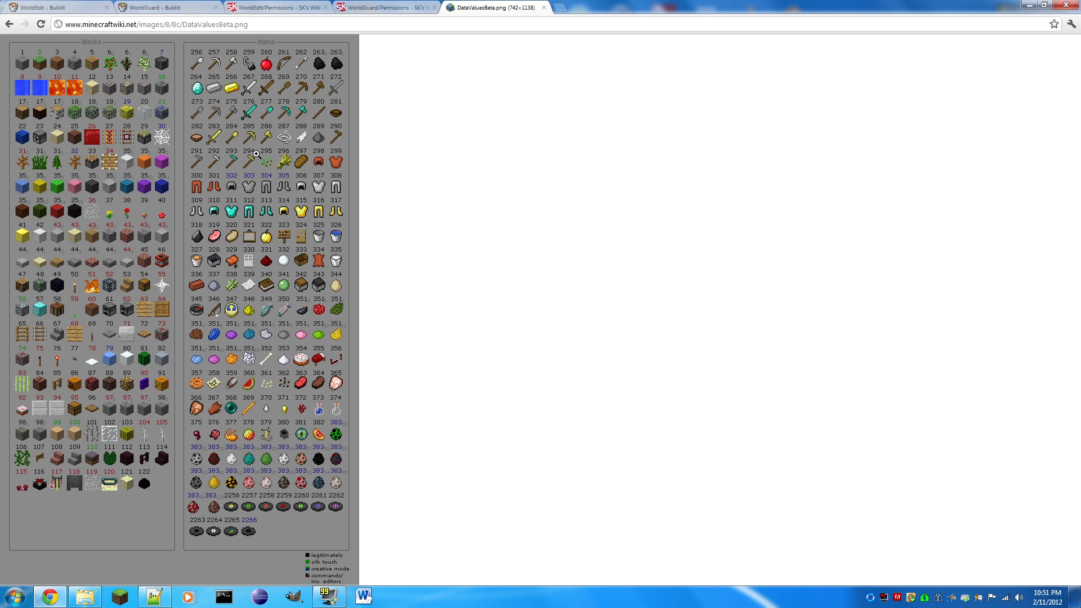
left_click(163, 601)
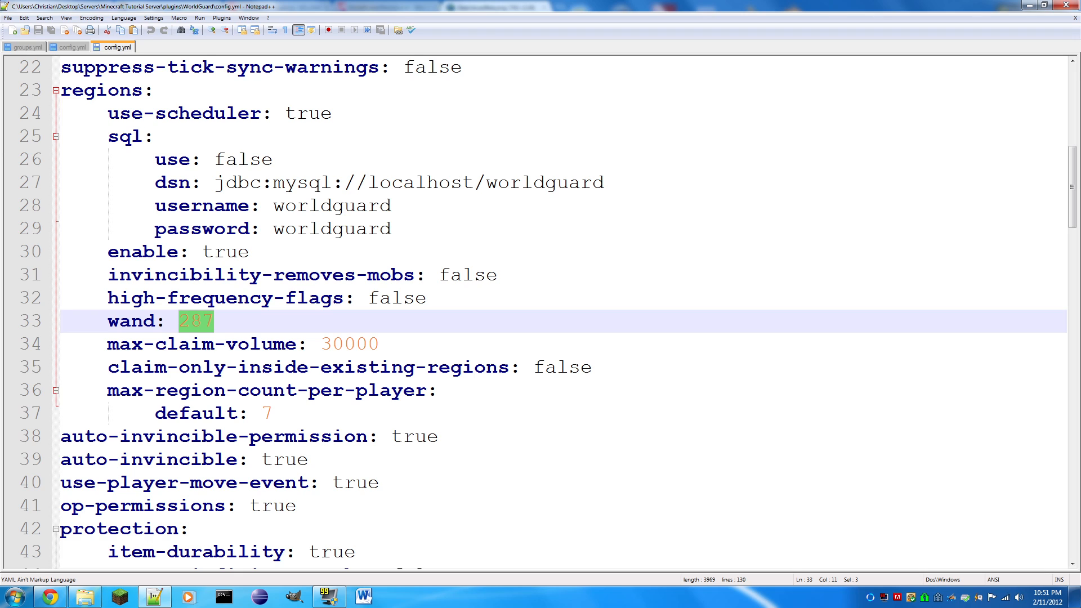
- Highlight the max-claim-volume value in the regions section
key("Down")
key("End")
key("shift+Left")
key("shift+Left")
key("shift+Left")
key("shift+Left")
key("shift+Left")
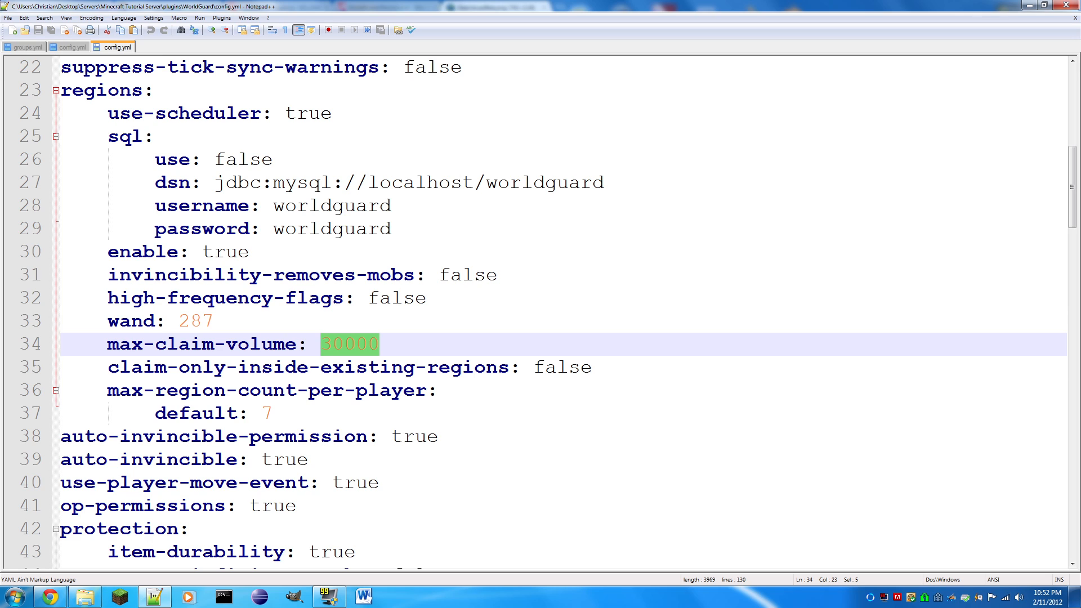
- Set claim-only-inside-existing-regions to true and save WorldGuard's config.yml
left_click_drag(592, 368, 534, 367)
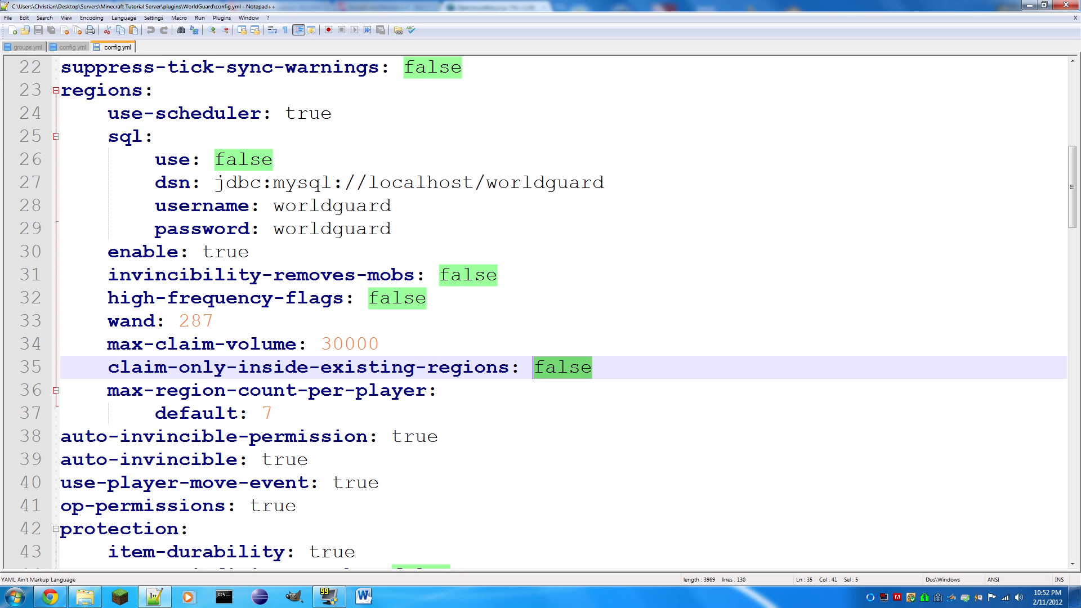
type("true")
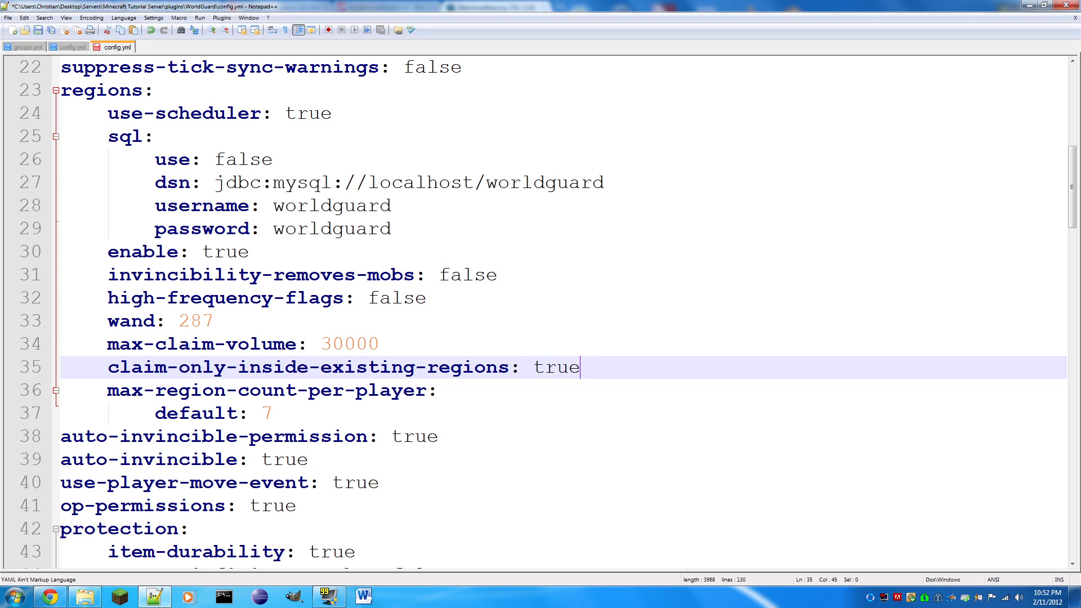
key("ctrl+s")
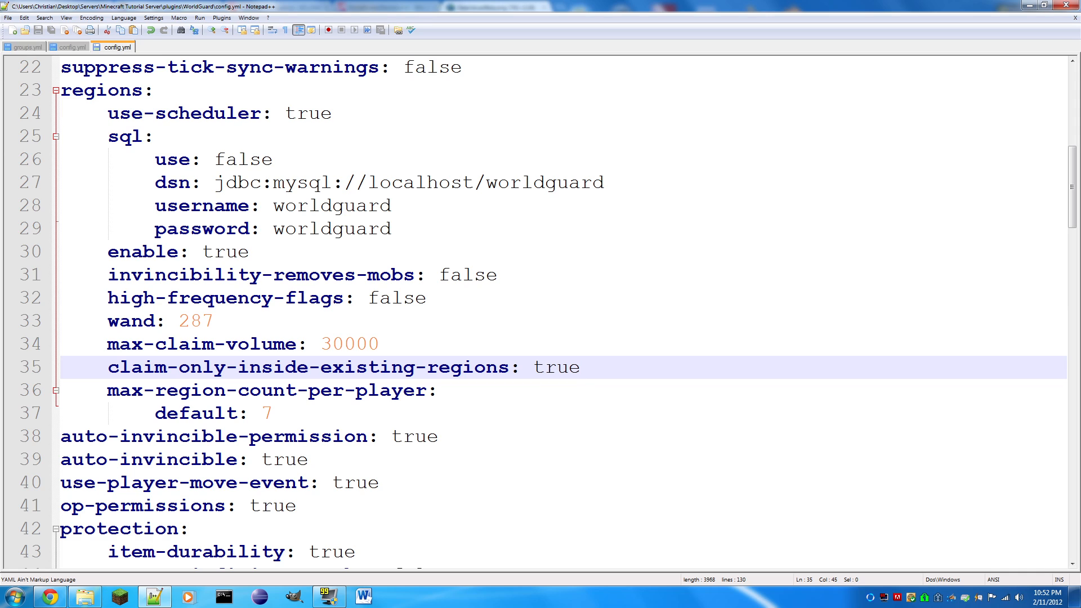
- Set claim-only-inside-existing-regions back to false and save the file
key("BackSpace")
key("BackSpace")
key("BackSpace")
key("BackSpace")
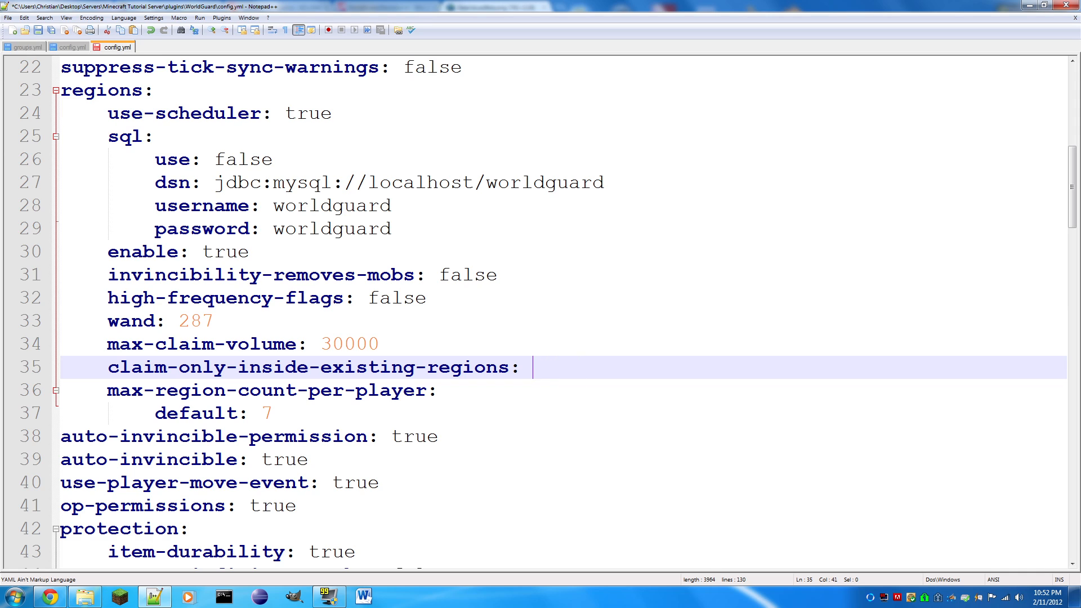
type("false")
key("ctrl+s")
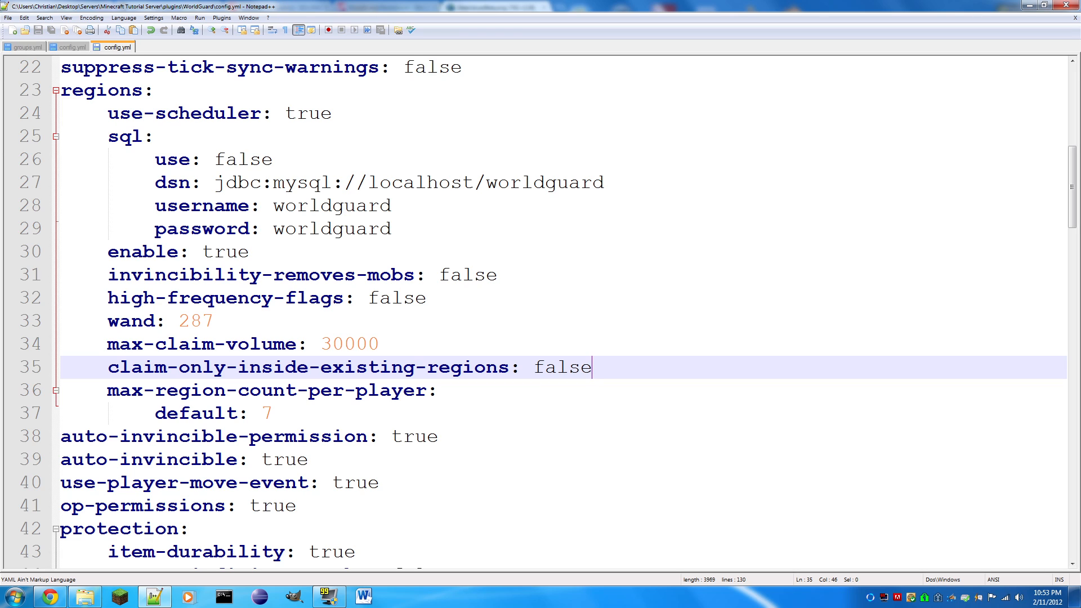
- Highlight the max-region-count-per-player default, auto-invincible-permission and auto-invincible values in turn
left_click_drag(275, 413, 261, 414)
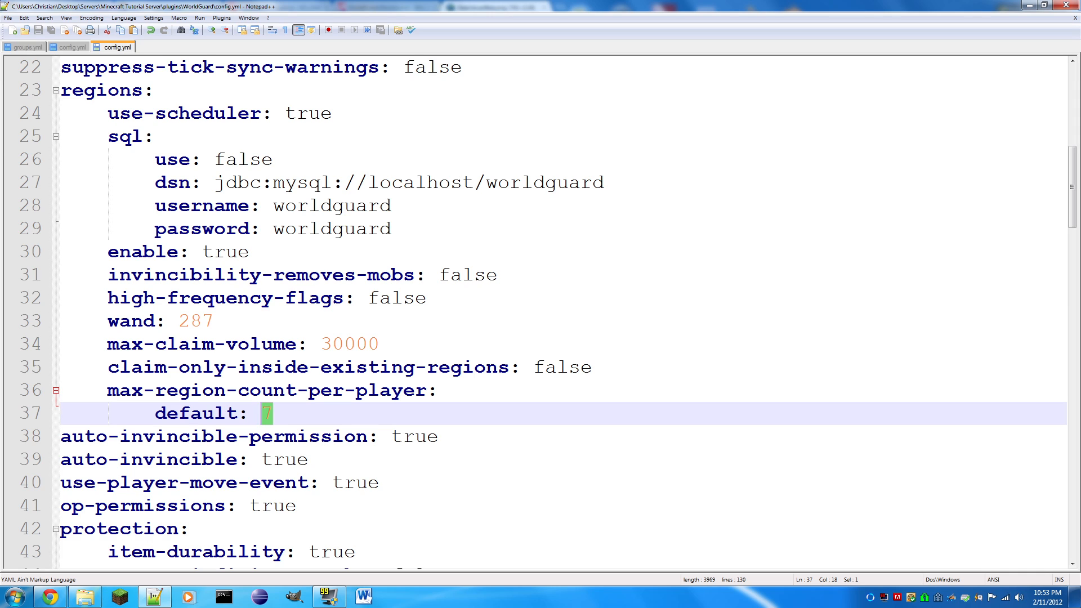
left_click_drag(439, 437, 387, 441)
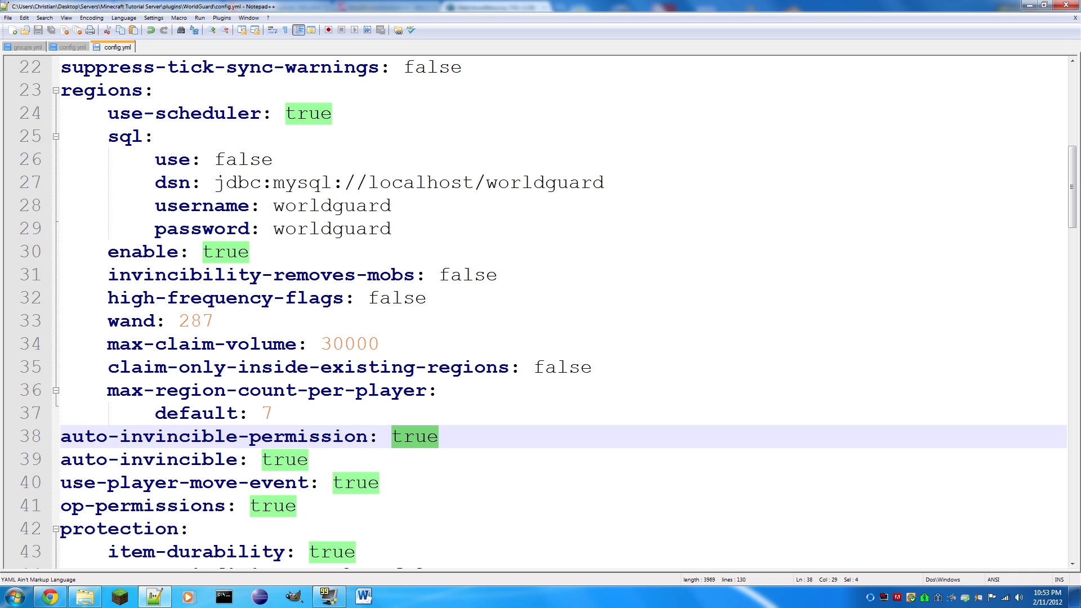
key("Down")
key("shift+Left")
key("shift+Left")
key("shift+Left")
key("shift+Left")
key("shift+Left")
key("shift+Right")
scroll(540, 310, "down", 1)
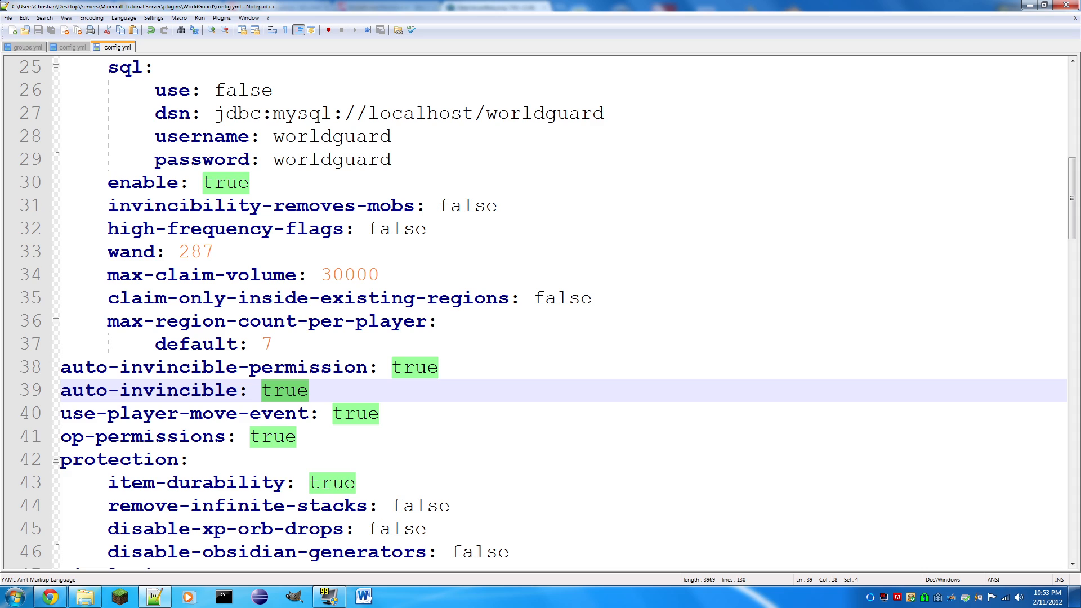
- Set item-durability in the protection section to false and save the file
scroll(541, 310, "down", 1)
key("Down")
key("Down")
key("Down")
key("Down")
key("End")
key("shift+Left")
key("shift+Left")
key("shift+Left")
key("shift+Left")
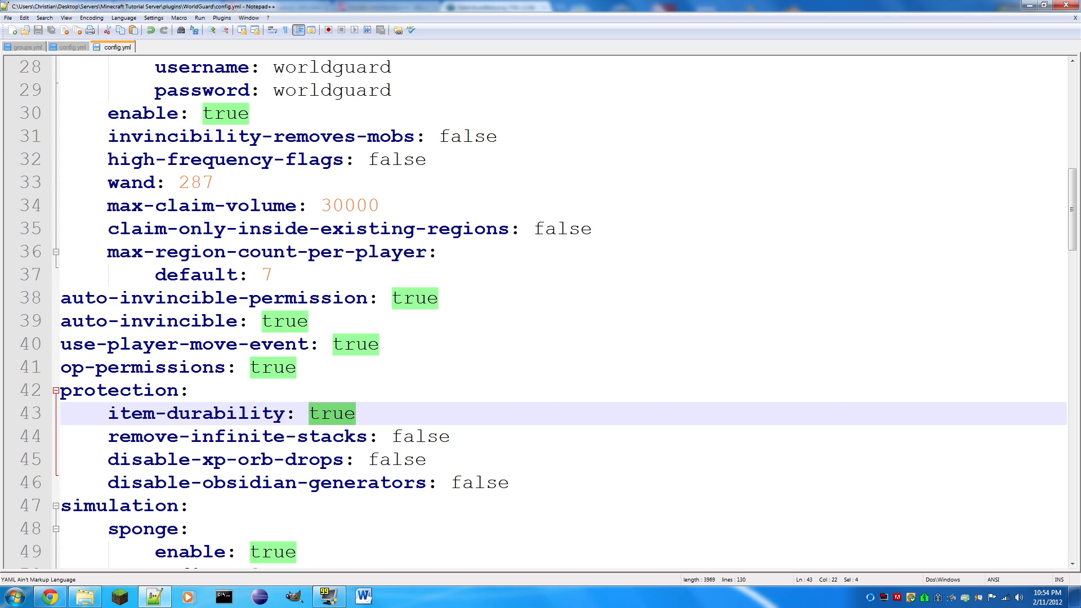
type("false")
key("ctrl+s")
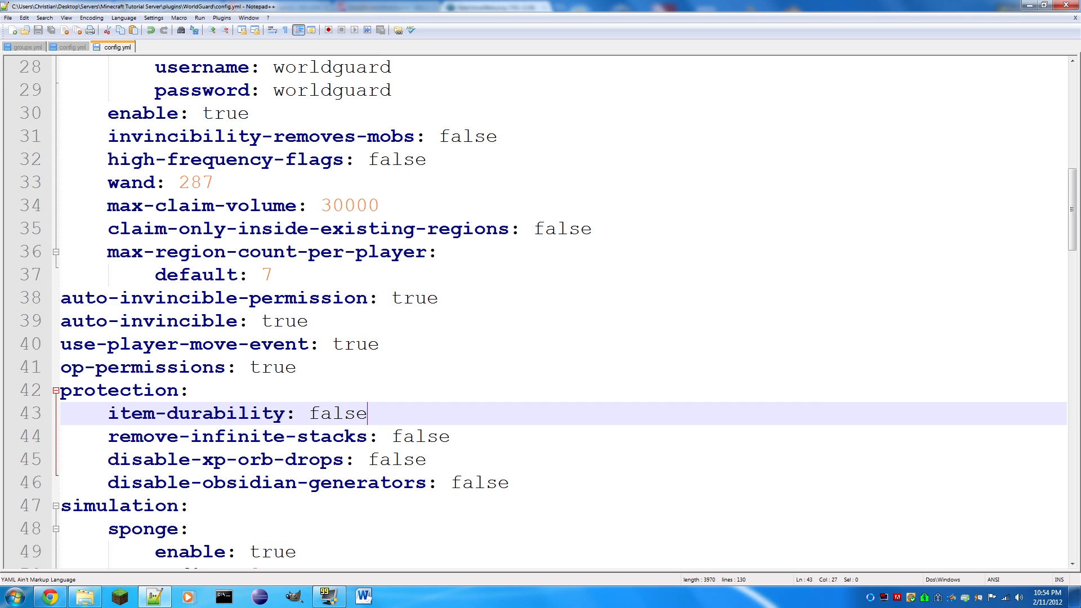
- Set item-durability in the protection section back to true and save the file
key("BackSpace")
key("BackSpace")
key("BackSpace")
key("BackSpace")
key("BackSpace")
type("true")
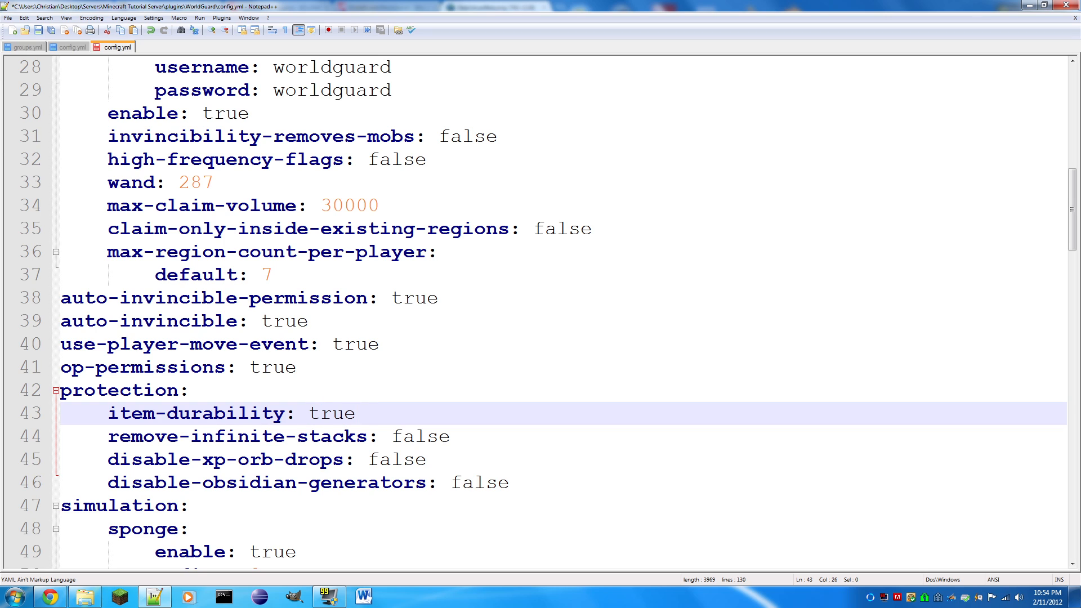
key("ctrl+s")
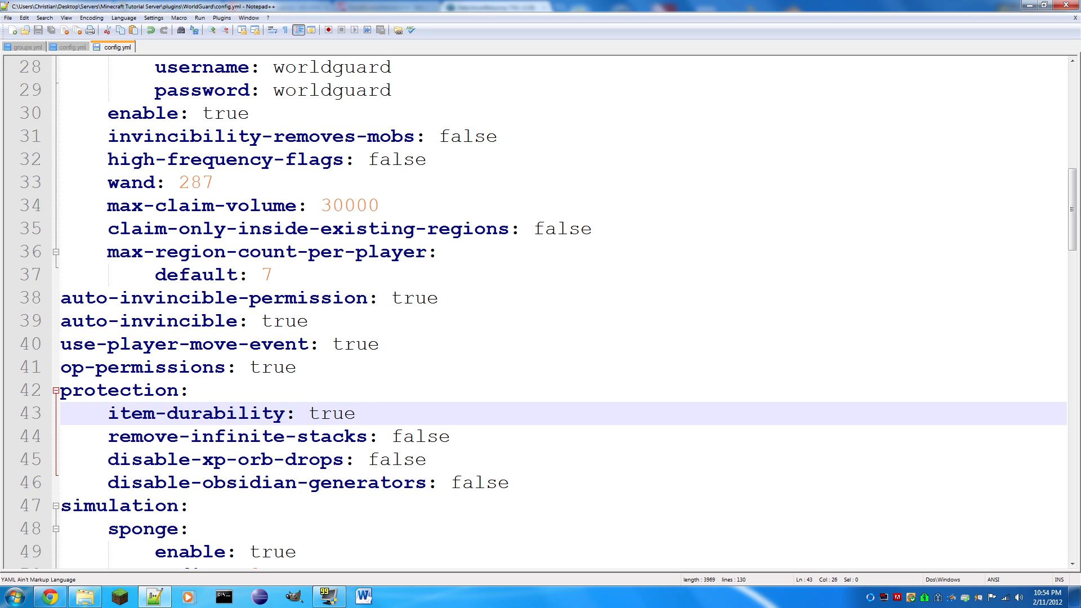
- Highlight the disable-xp-orb-drops value in the protection section
left_click_drag(451, 437, 376, 459)
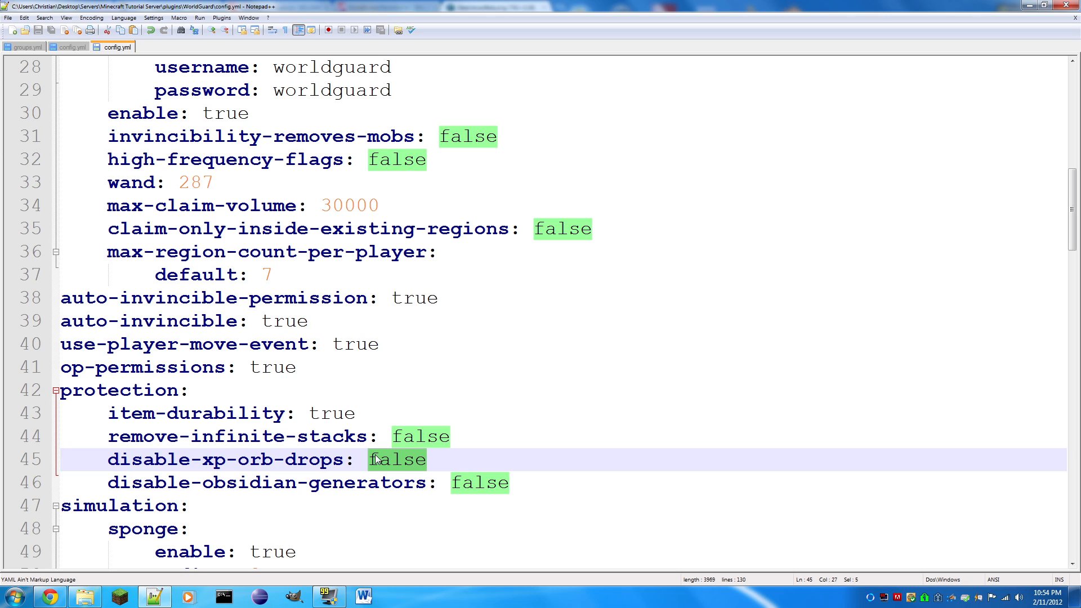
- Set disable-xp-orb-drops in the protection section to true
type("tur")
key("BackSpace")
key("BackSpace")
type("rue")
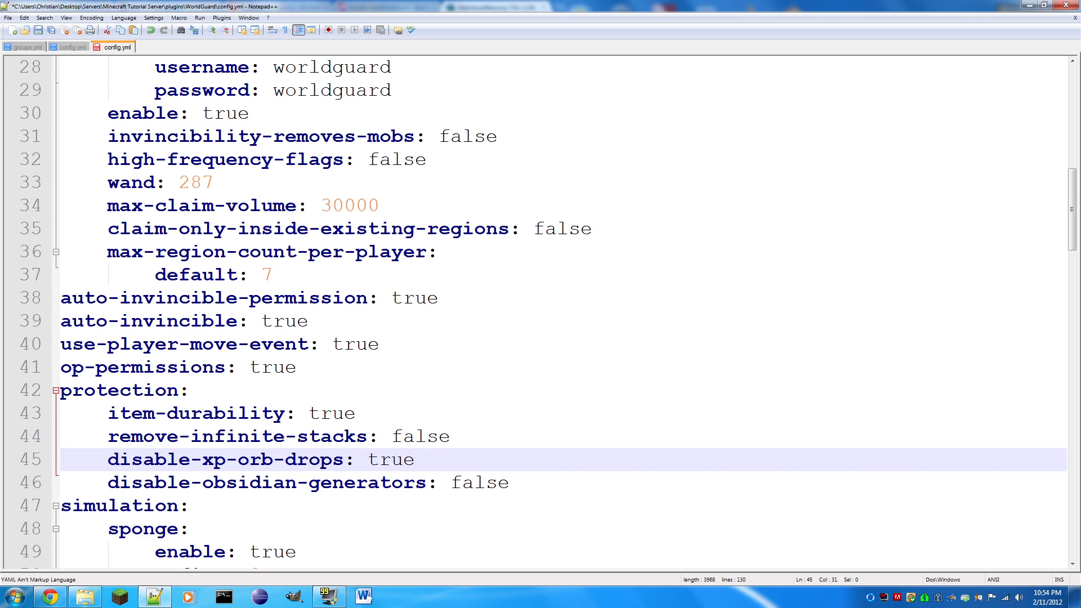
- Set disable-xp-orb-drops in the protection section back to false and save the file
key("BackSpace")
key("BackSpace")
key("BackSpace")
key("BackSpace")
type("false")
key("ctrl+s")
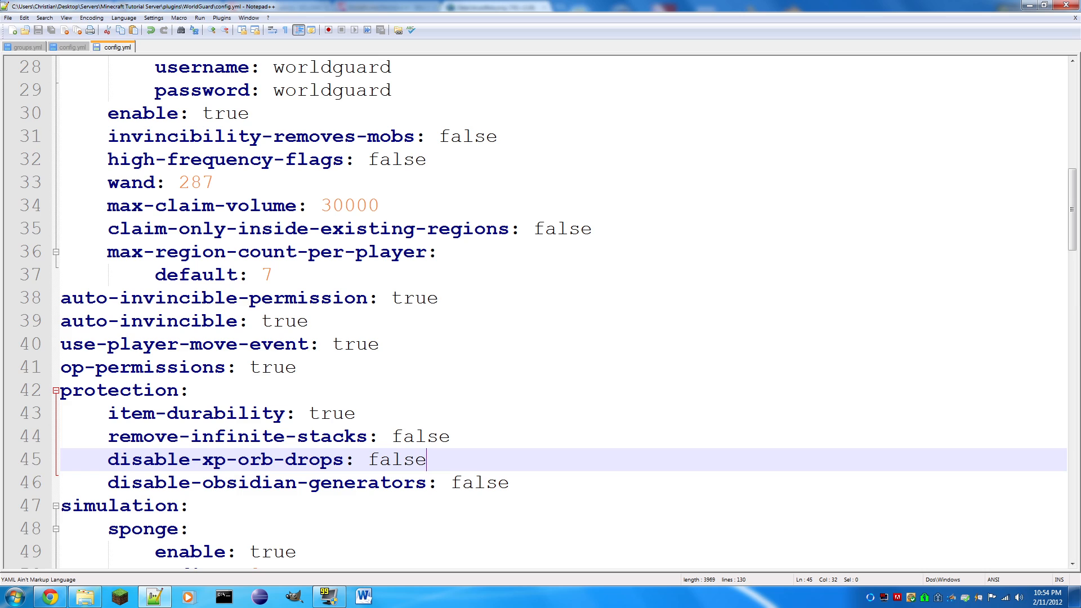
- Switch disable-obsidian-generators in the protection section to true and back to false, and save the file
double_click(454, 482)
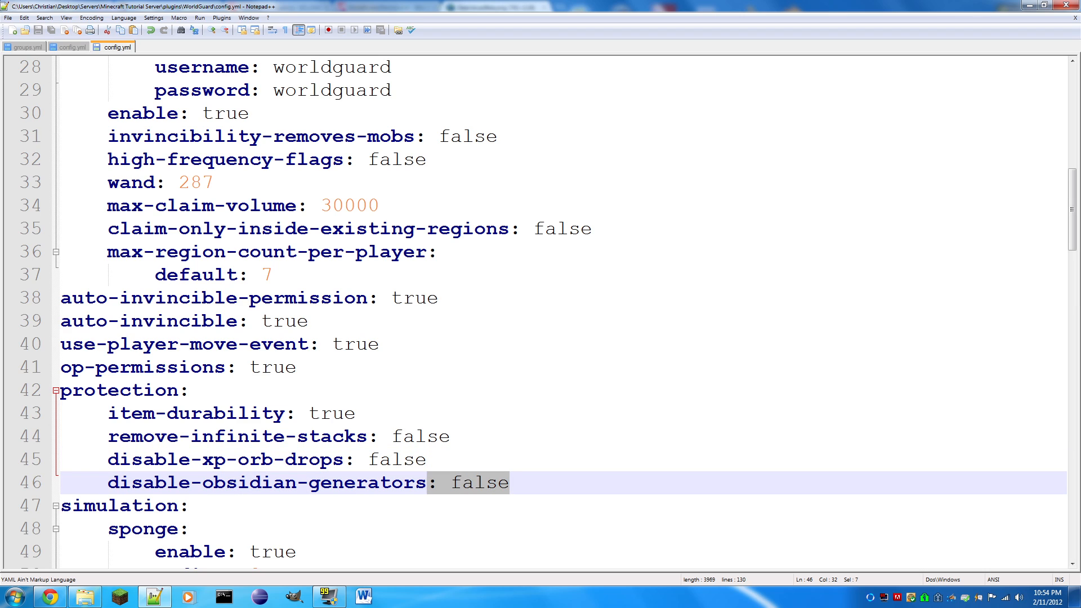
type("true")
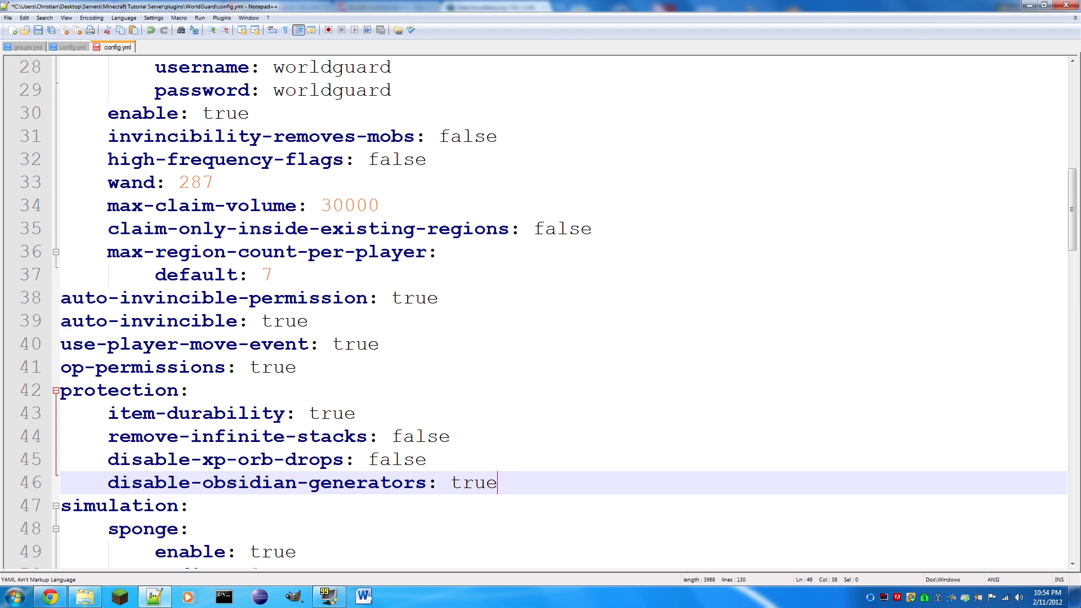
key("BackSpace")
key("BackSpace")
key("BackSpace")
key("BackSpace")
type("false")
key("ctrl+s")
- Highlight the sponge simulation settings, and set pumpkin-scuba in the default section to true and save the file
scroll(563, 310, "down", 3)
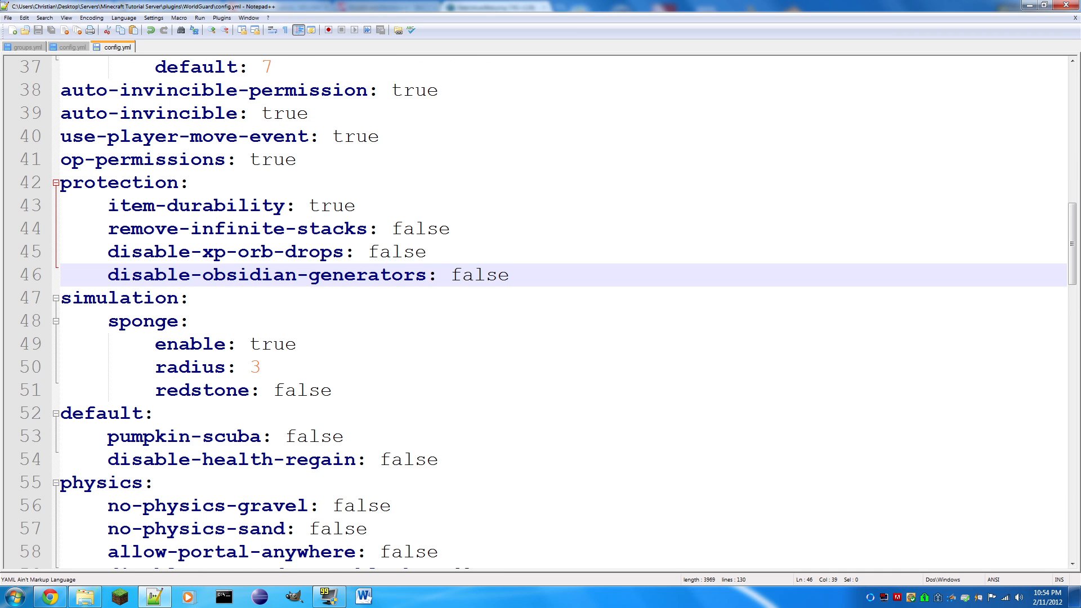
left_click_drag(72, 297, 262, 366)
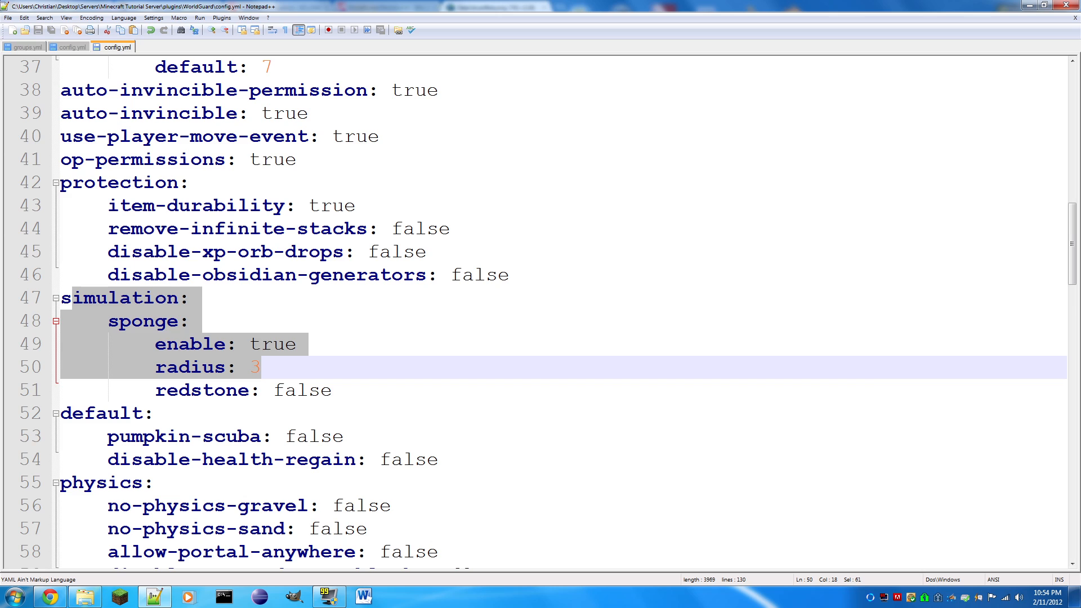
left_click_drag(333, 437, 285, 437)
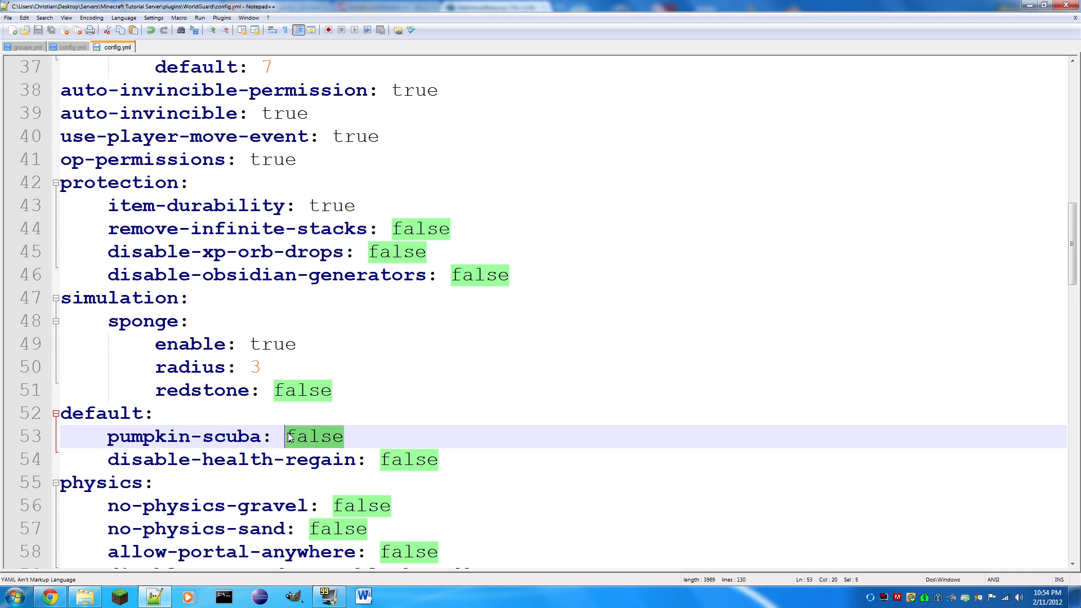
type("tr")
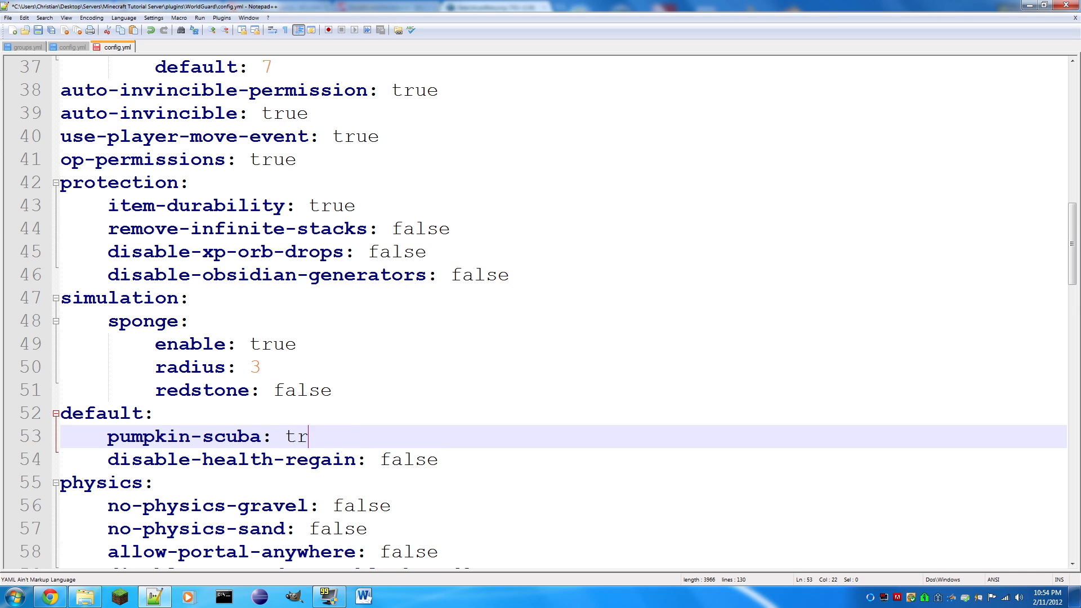
type("ue")
key("ctrl+s")
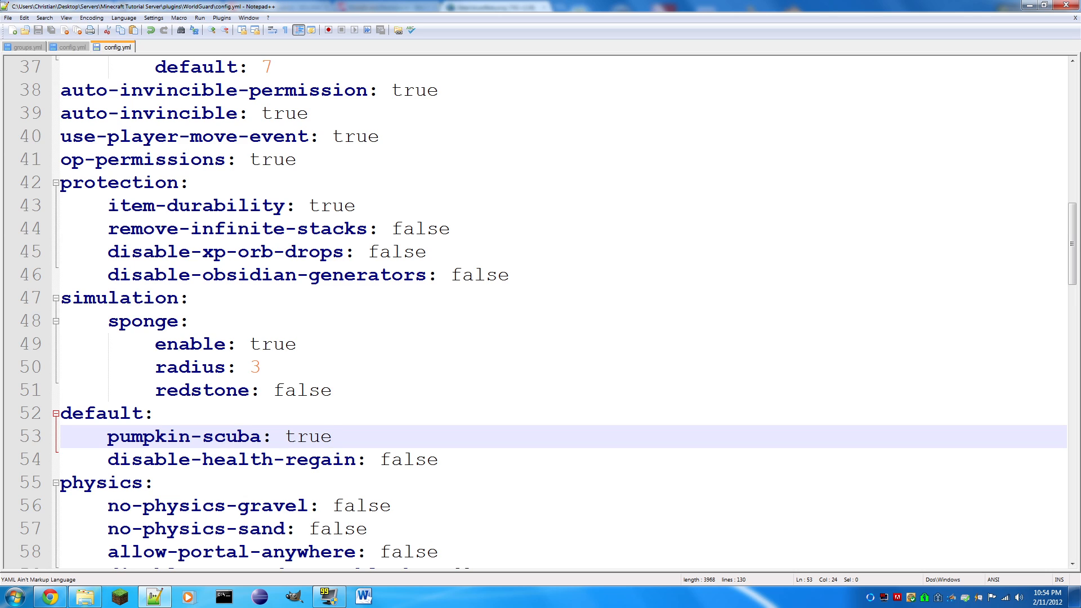
- Replace the disable-health-regain value in the default section, re-enter it as false and save the file
left_click_drag(439, 460, 380, 460)
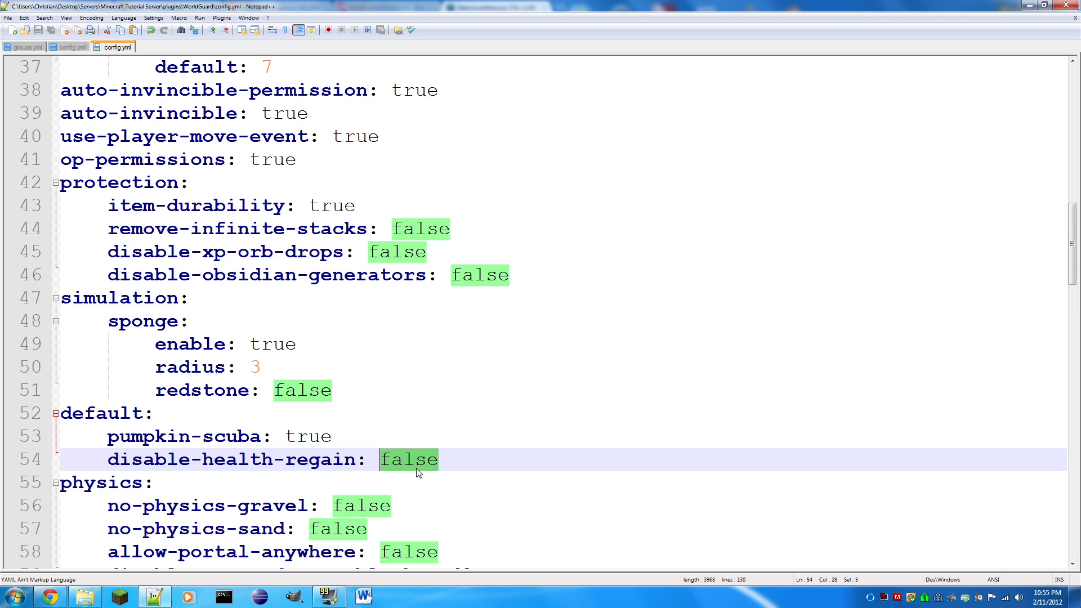
type("tru")
key("BackSpace")
key("BackSpace")
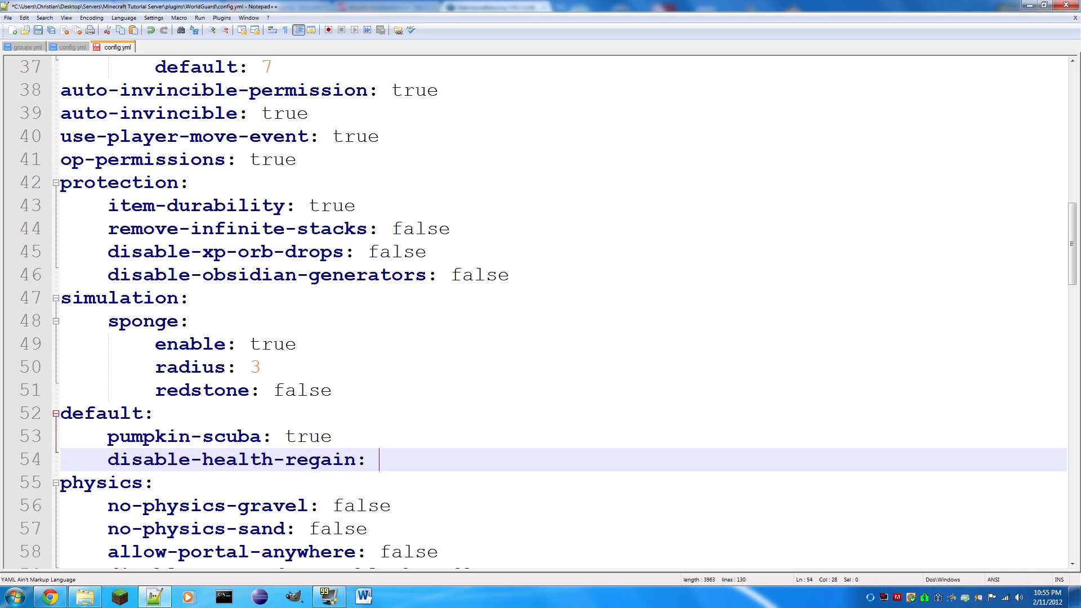
type("false")
key("ctrl+s")
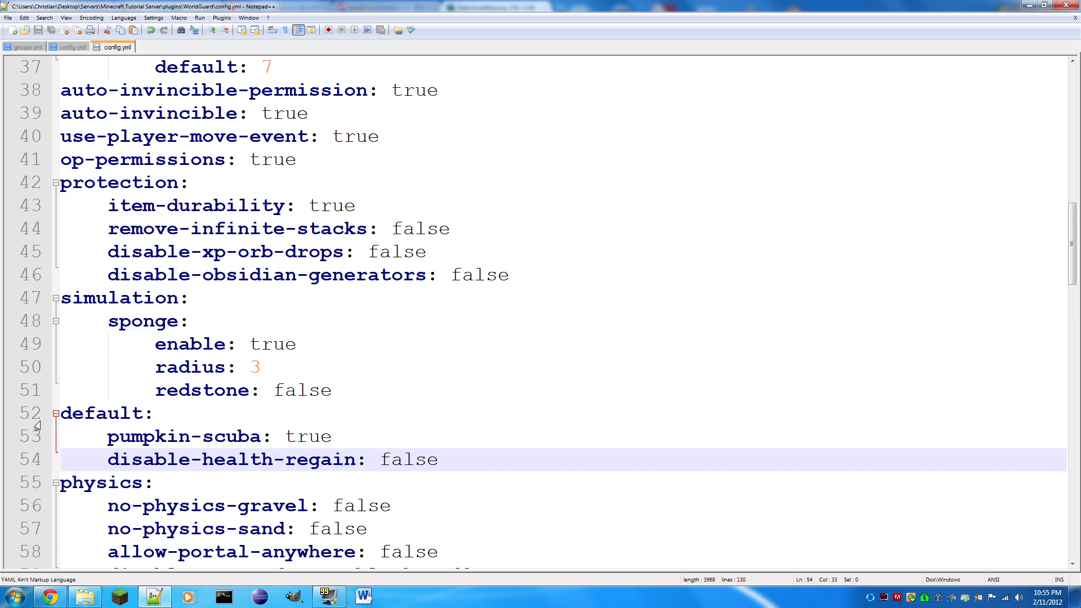
- Highlight the disable-health-regain value in the default section
scroll(540, 310, "down", 1)
key("shift+Left")
key("shift+Left")
key("shift+Left")
key("shift+Left")
key("shift+Left")
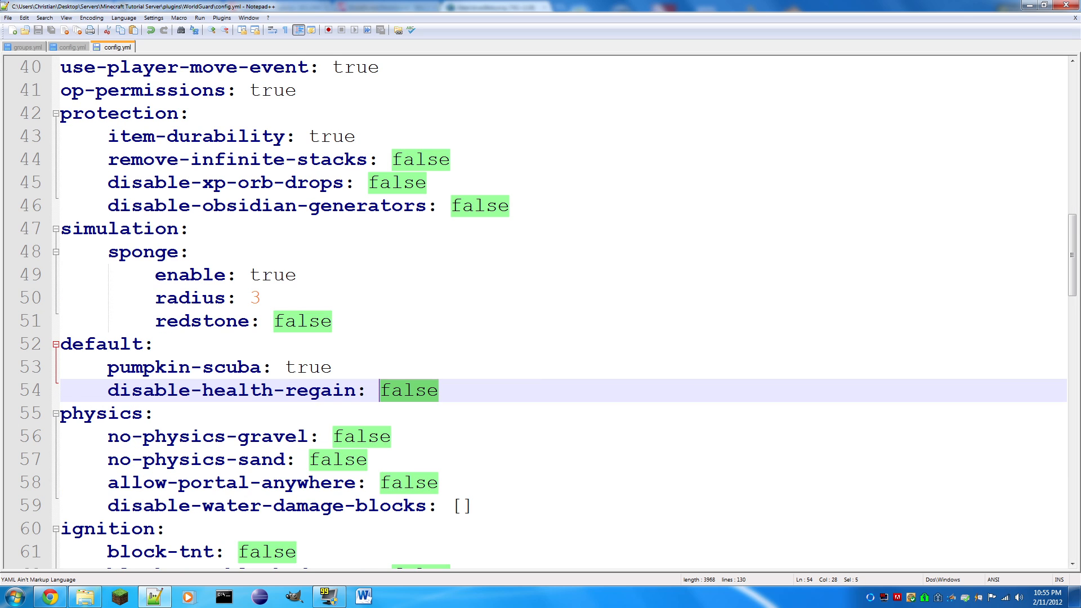
- Set no-physics-gravel in the physics section to true and save the file
scroll(541, 309, "down", 1)
left_click_drag(391, 368, 333, 368)
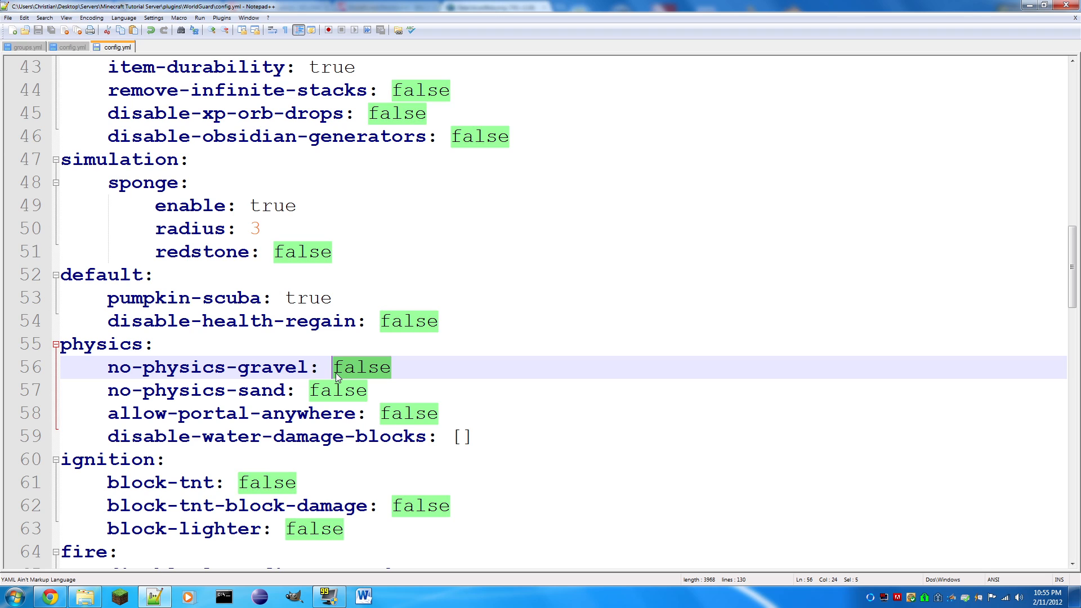
type("ture")
key("BackSpace")
key("BackSpace")
key("BackSpace")
type("rue")
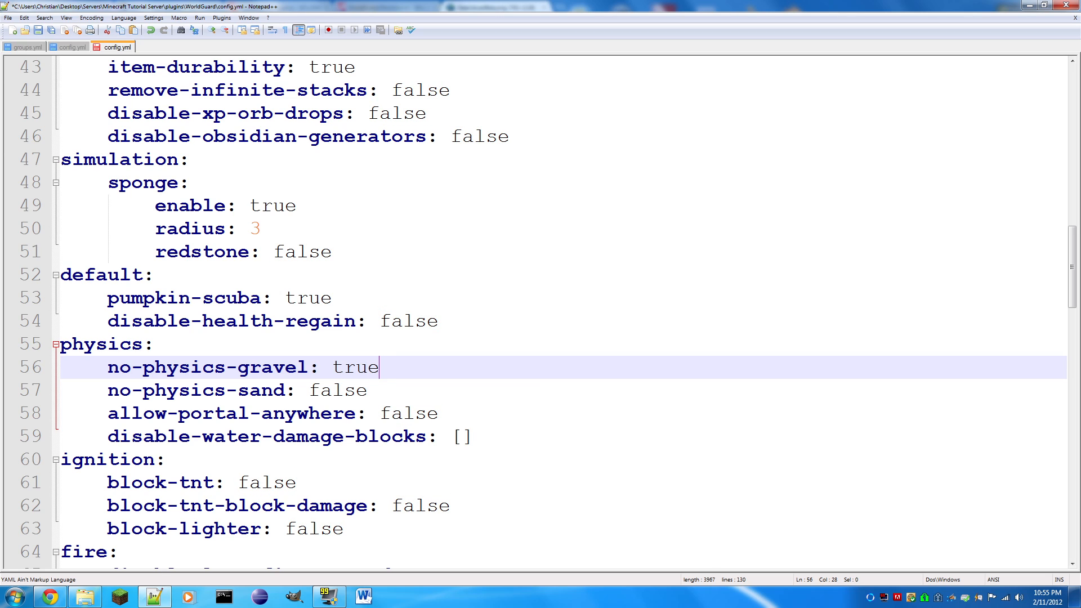
key("ctrl+s")
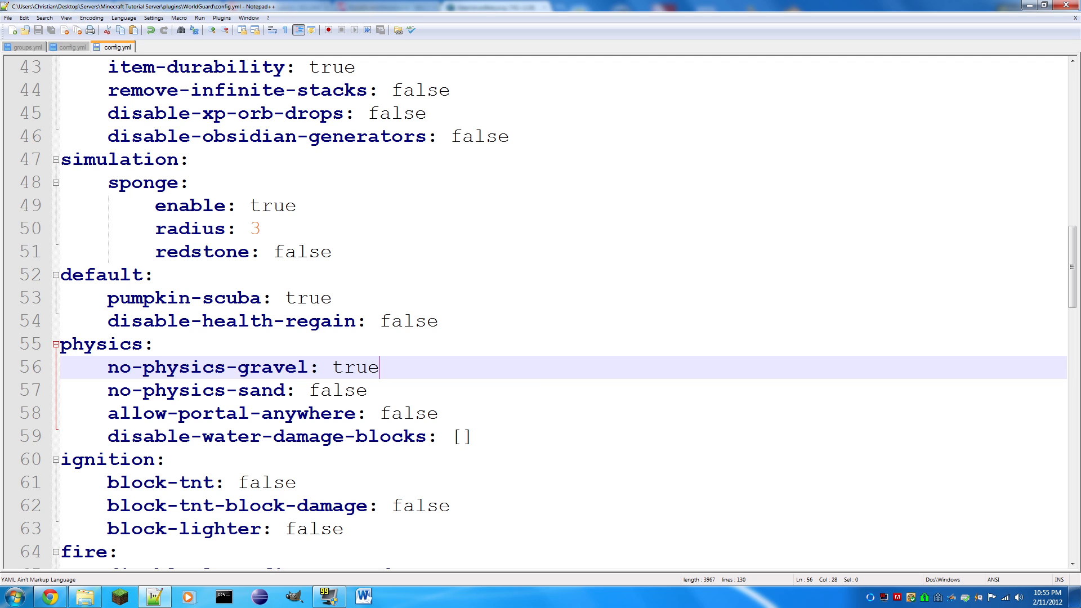
- Switch to Chrome, search the web for "ture" in a new tab, and close that tab
left_click(49, 598)
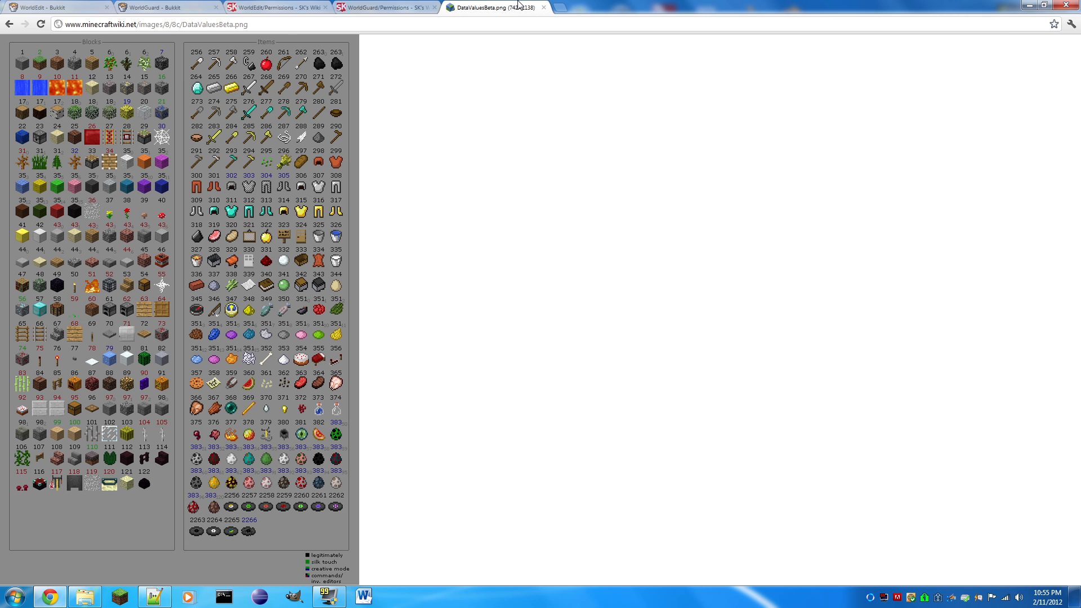
left_click(565, 9)
type("ture")
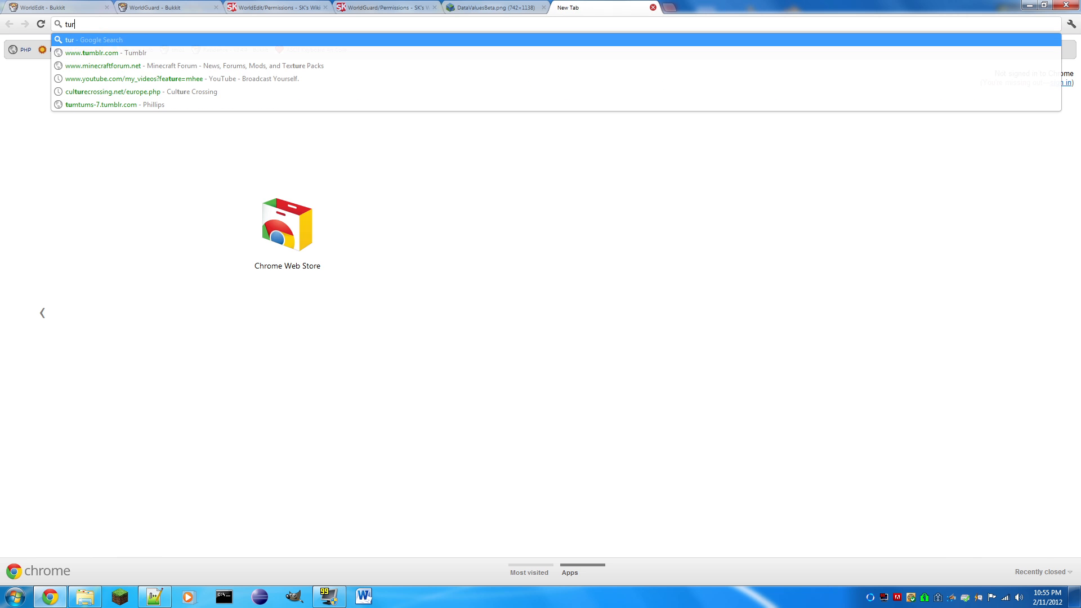
key("Return")
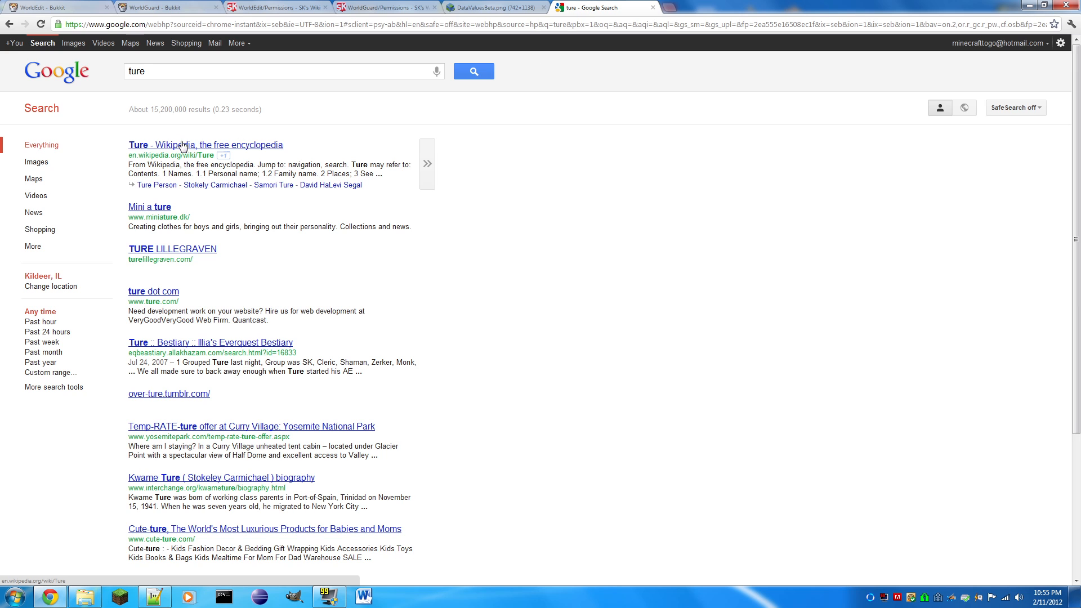
left_click(188, 71)
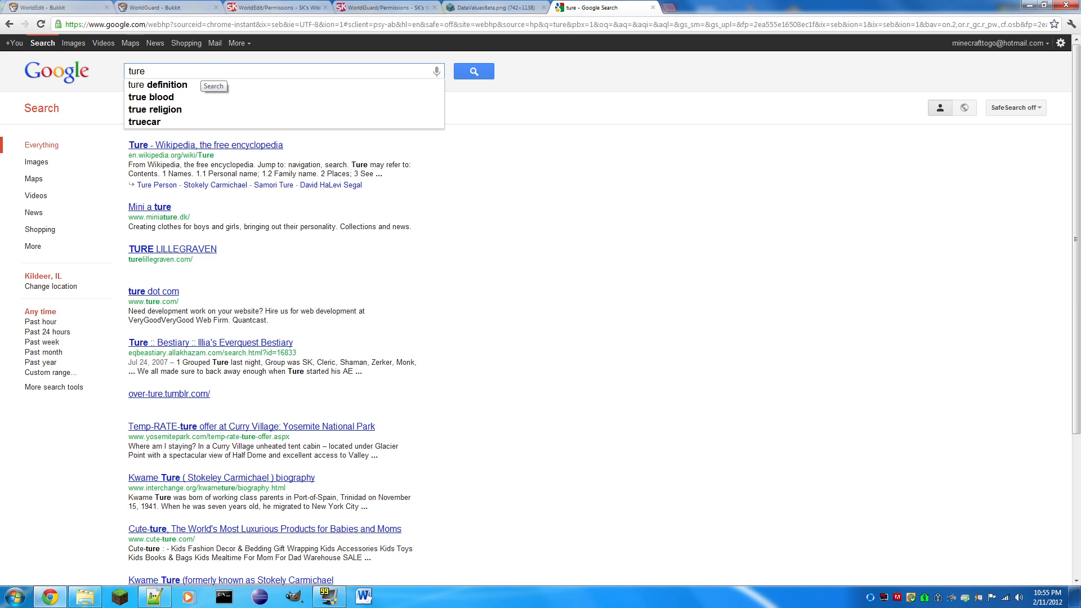
left_click(653, 7)
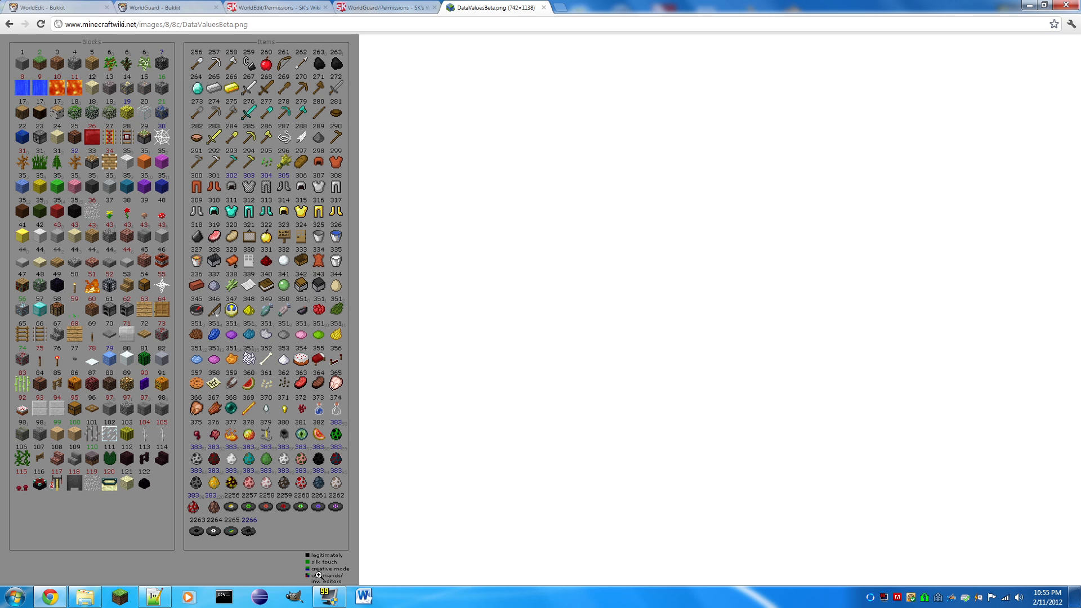
- Return to the WorldGuard config.yml in Notepad++, set no-physics-gravel back to false and save the file
left_click(149, 599)
key("shift+Left")
key("shift+Left")
key("shift+Left")
key("shift+Left")
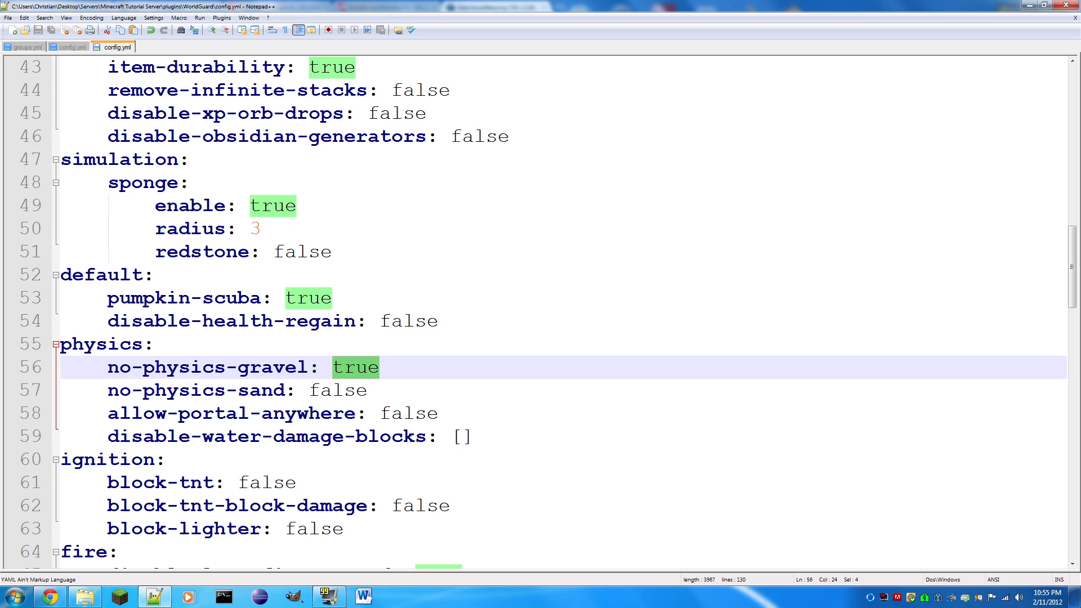
type("false")
key("ctrl+s")
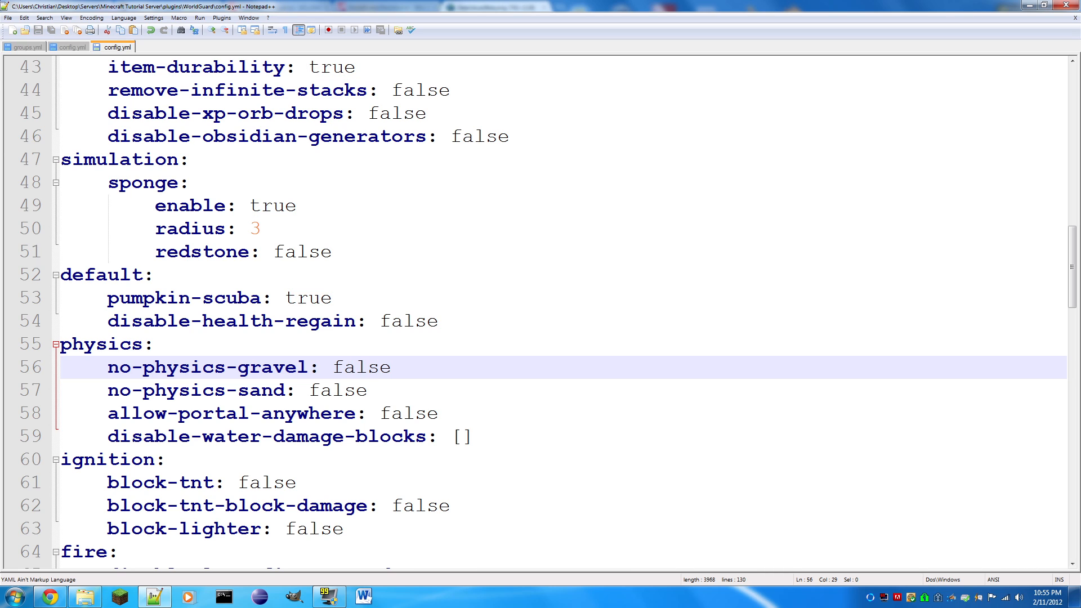
- Set no-physics-sand in the physics section to true and save the file
key("Down")
key("ctrl+shift+Left")
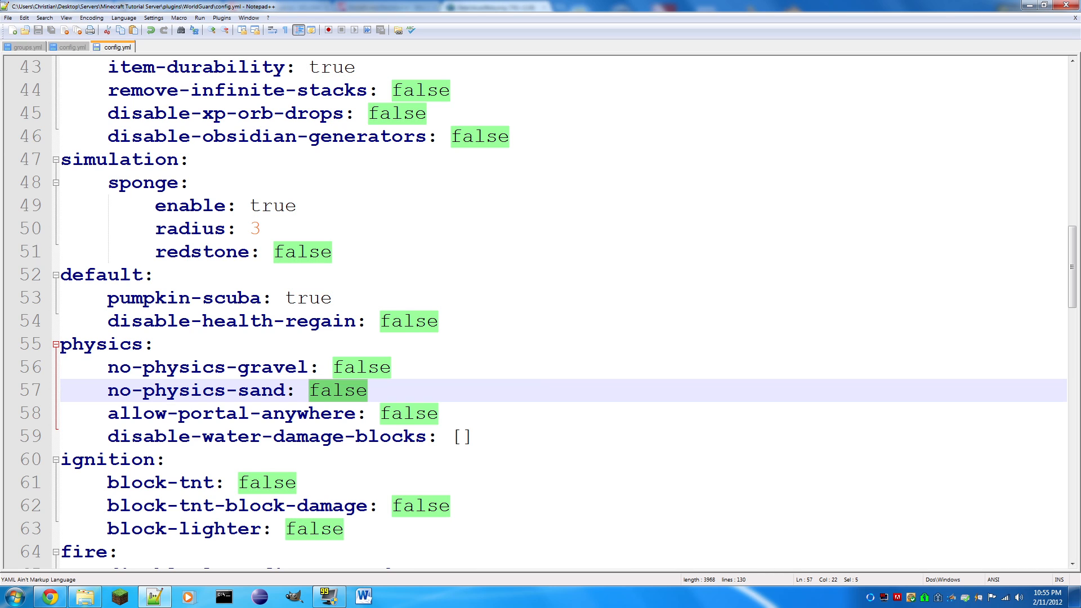
type("true")
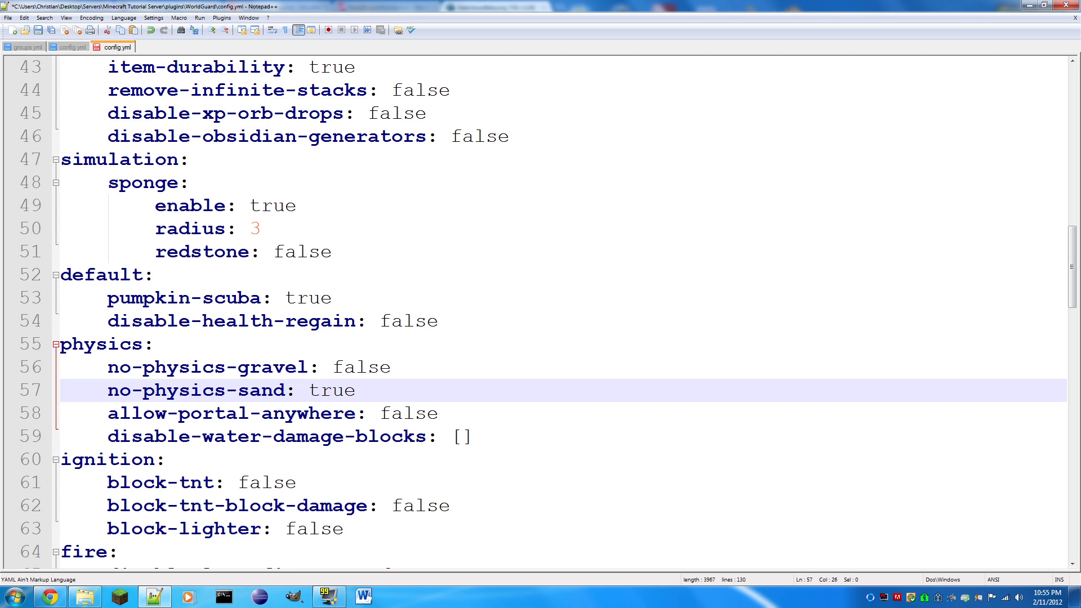
key("ctrl+s")
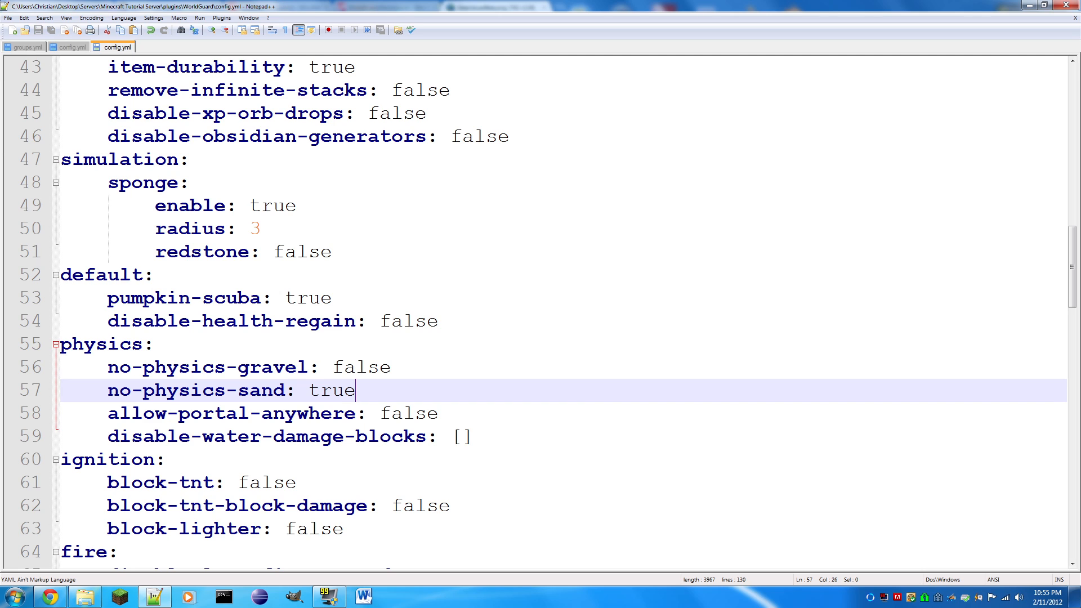
- Set no-physics-sand in the physics section back to false and save the file
key("ctrl+shift+Left")
type("false")
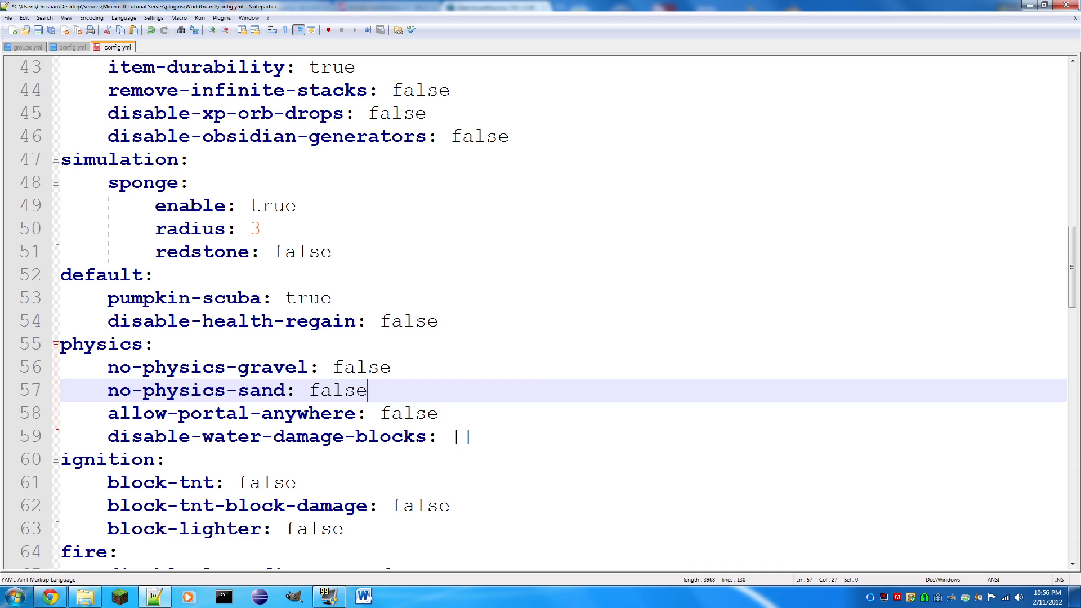
key("ctrl+s")
- Highlight the allow-portal-anywhere value in the physics section and clear the selection
key("Down")
key("End")
key("shift+Left")
key("shift+Left")
key("shift+Left")
key("shift+Left")
key("shift+Left")
key("shift+Left")
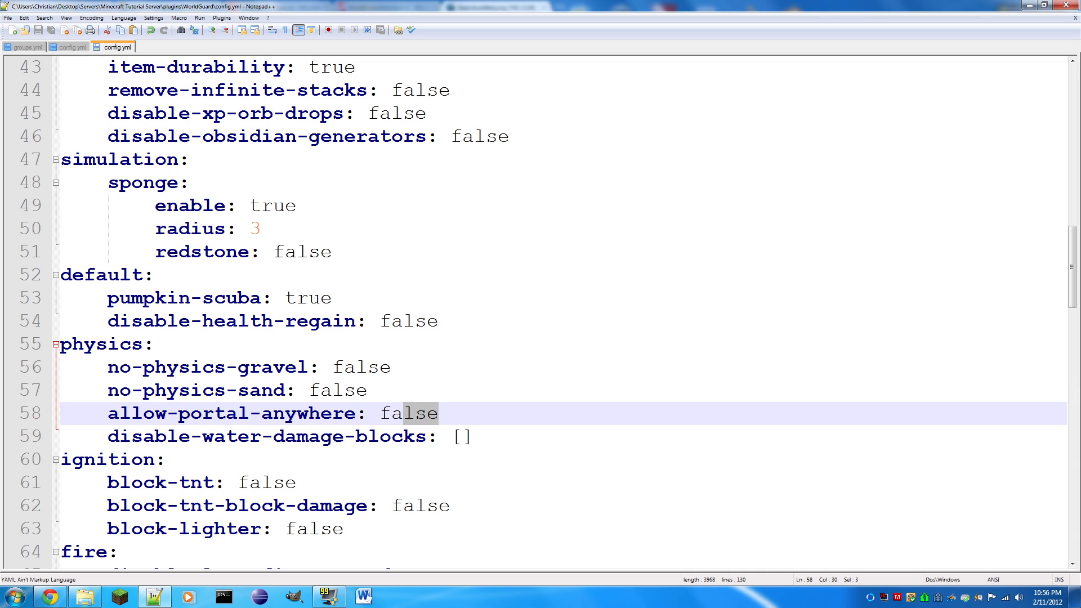
key("shift+Right")
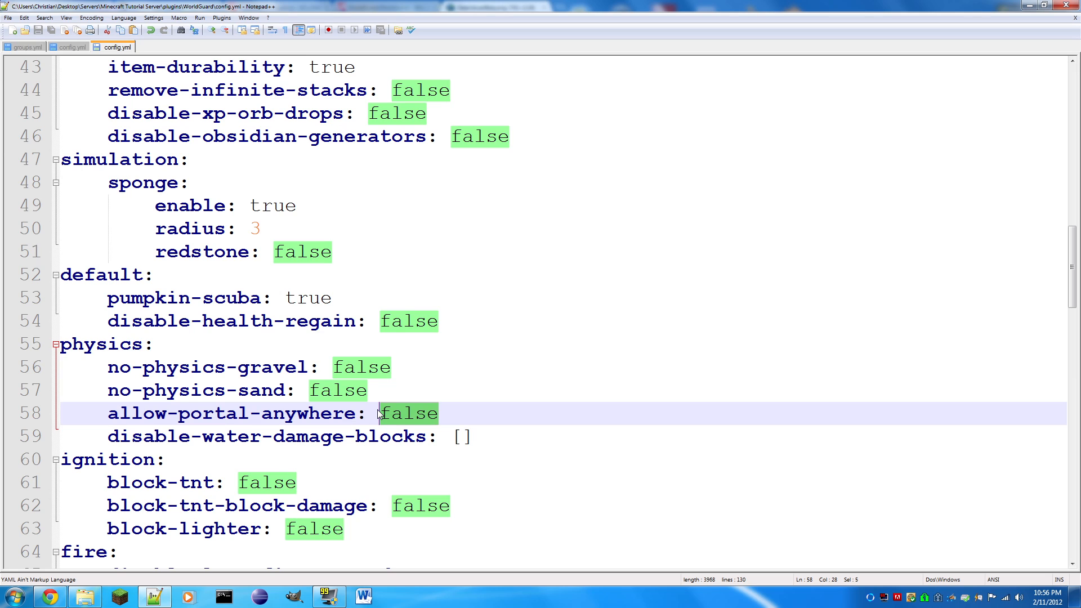
key("Right")
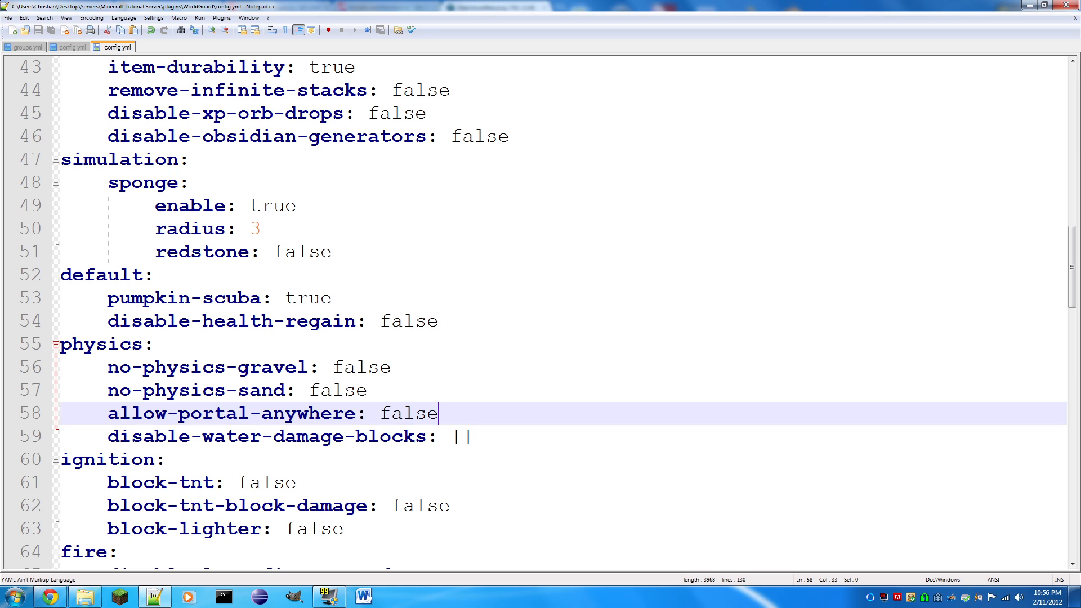
- Set block-tnt in the ignition section to true and save the file
left_click_drag(286, 483, 239, 483)
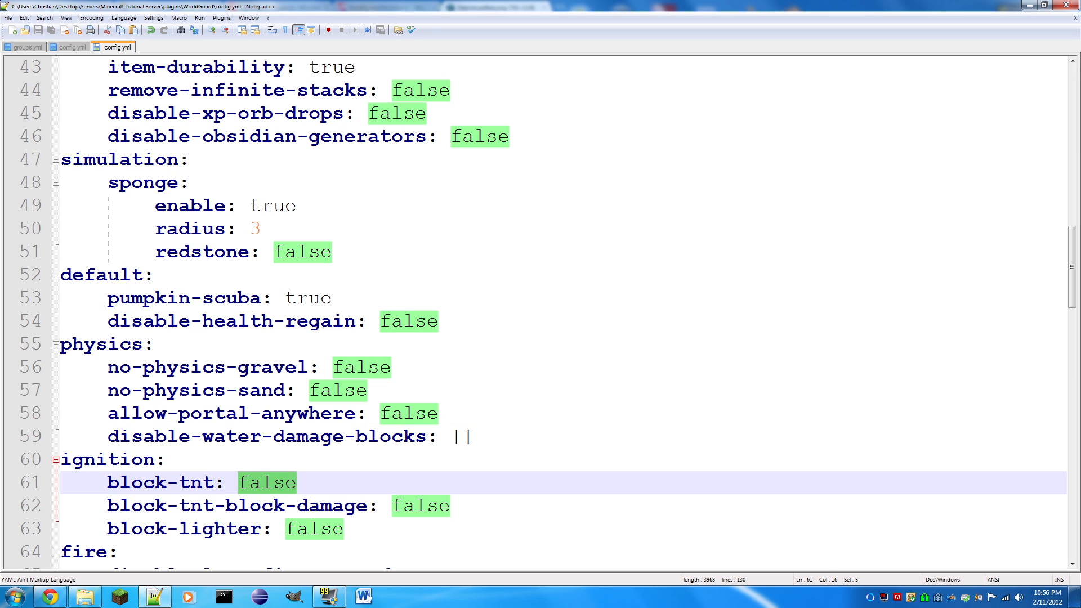
type("true")
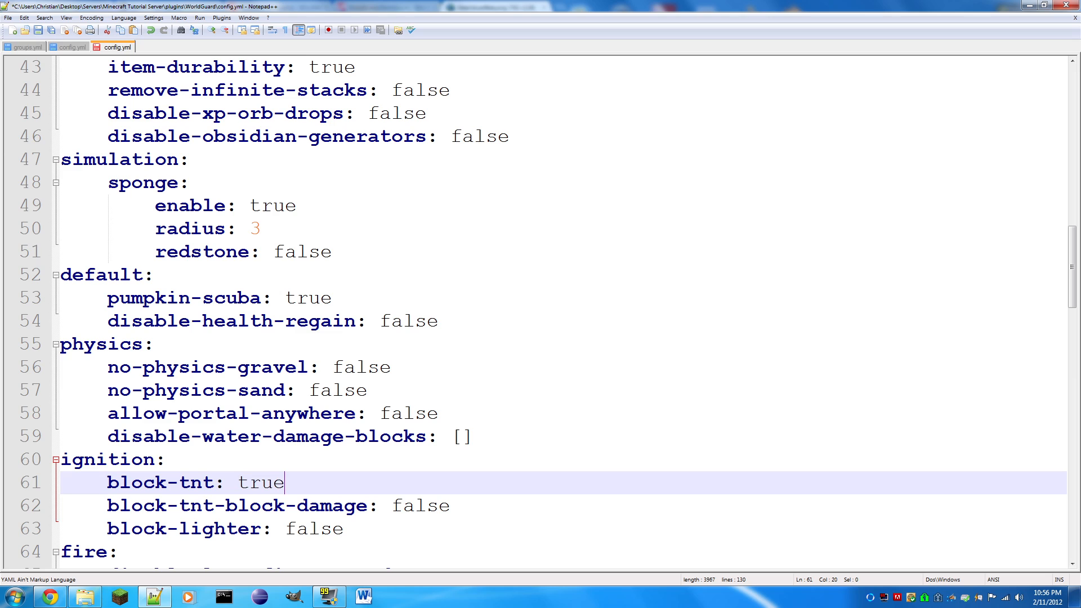
key("ctrl+s")
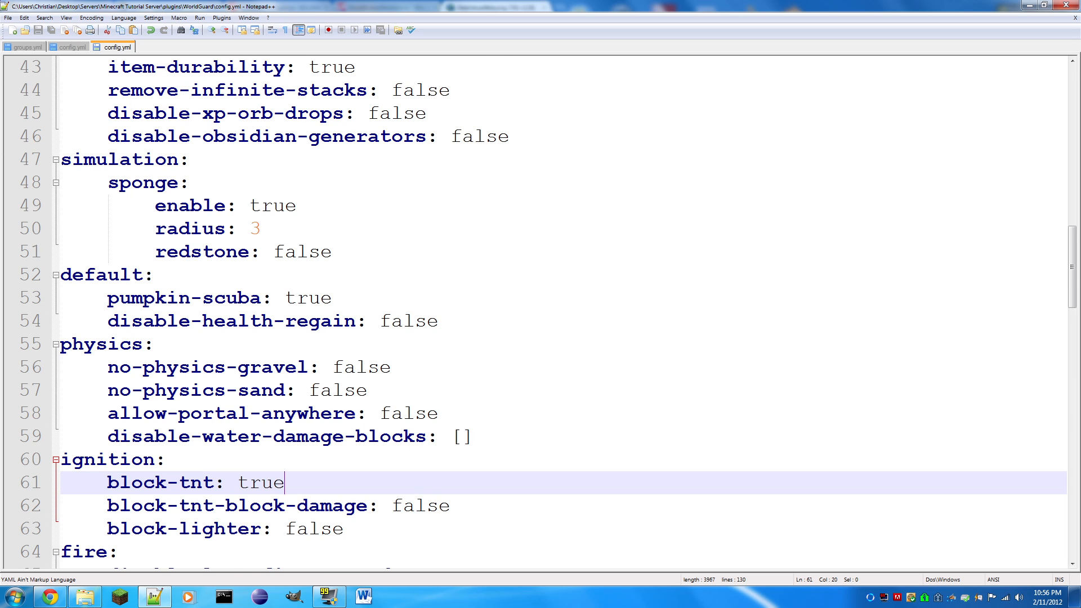
- Set block-tnt-block-damage in the ignition section to true
scroll(535, 310, "down", 1)
left_click_drag(451, 437, 389, 444)
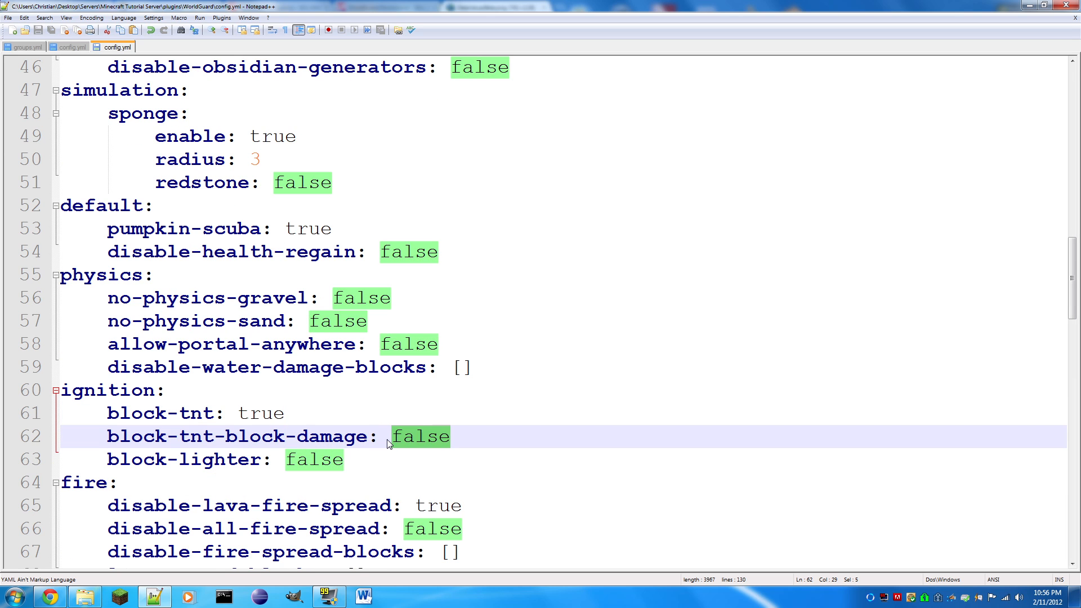
type("true")
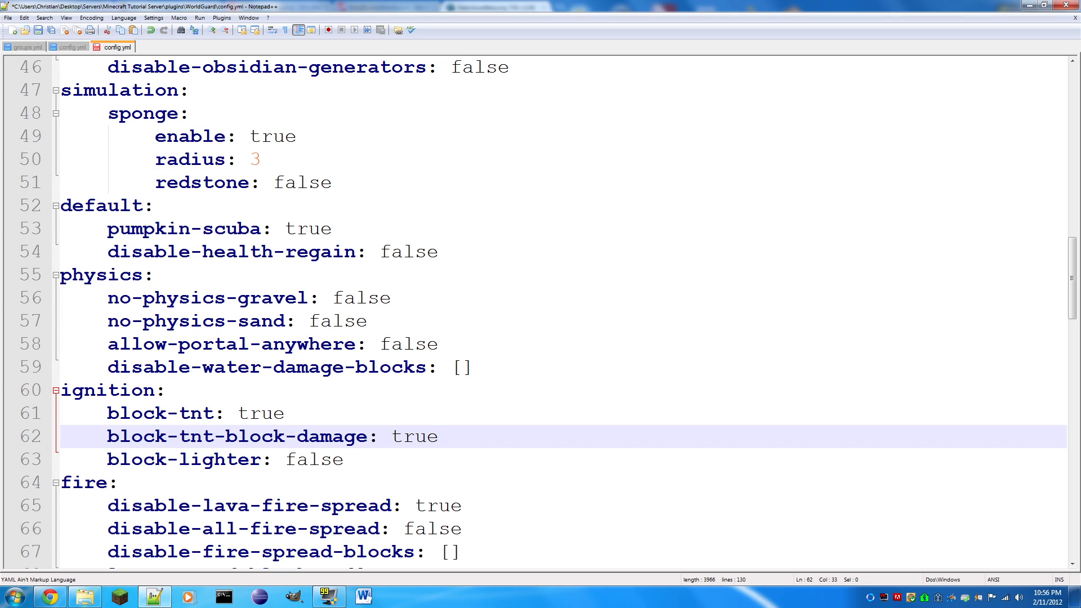
- Save the block-tnt-block-damage change, set block-lighter in the ignition section to true, and save the file again
key("ctrl+s")
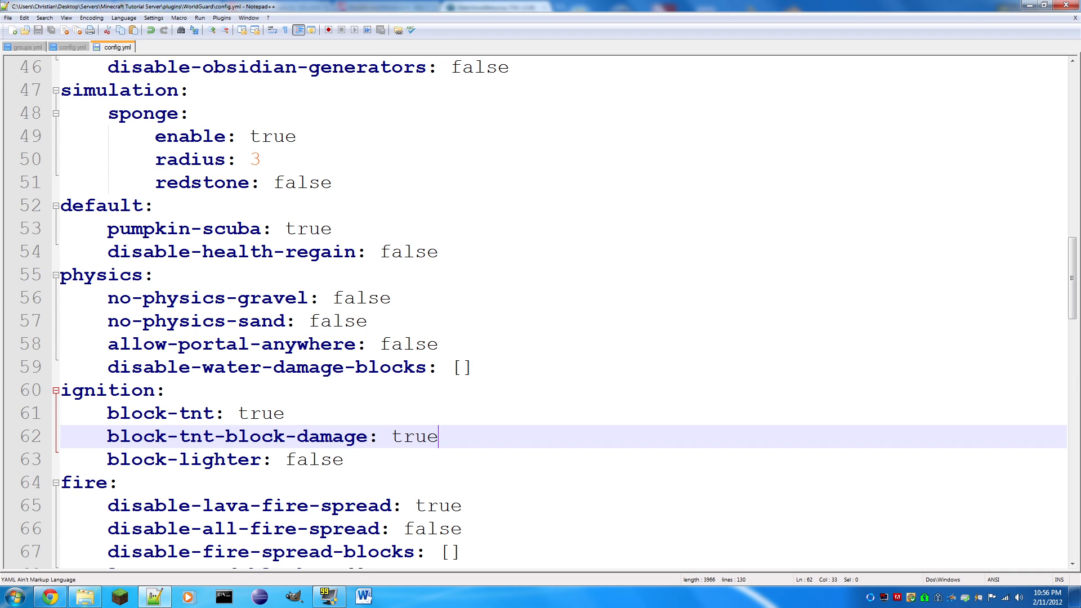
double_click(309, 459)
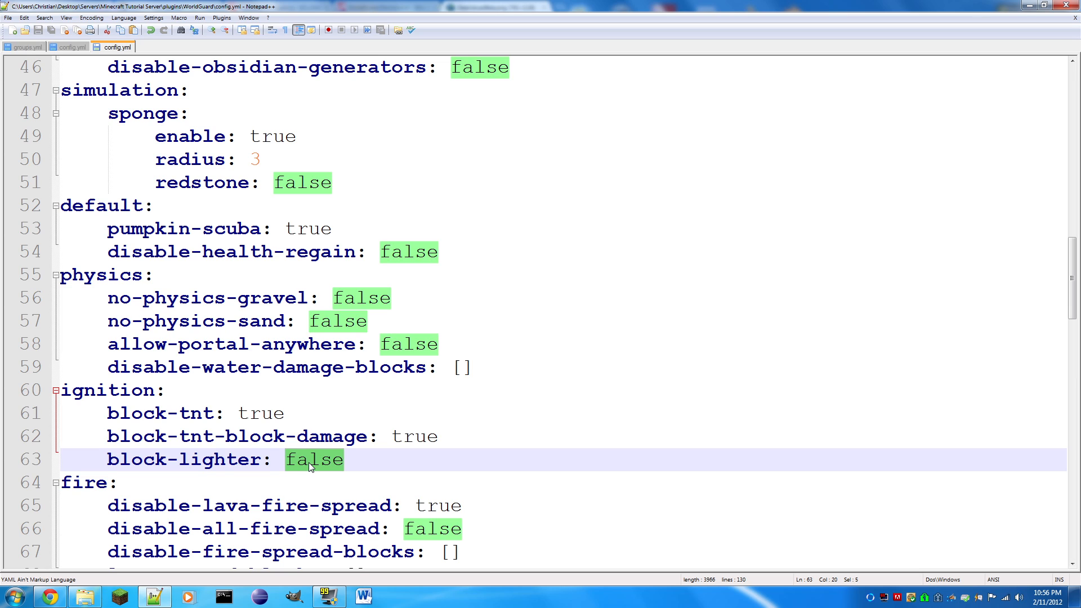
type("true")
key("ctrl+s")
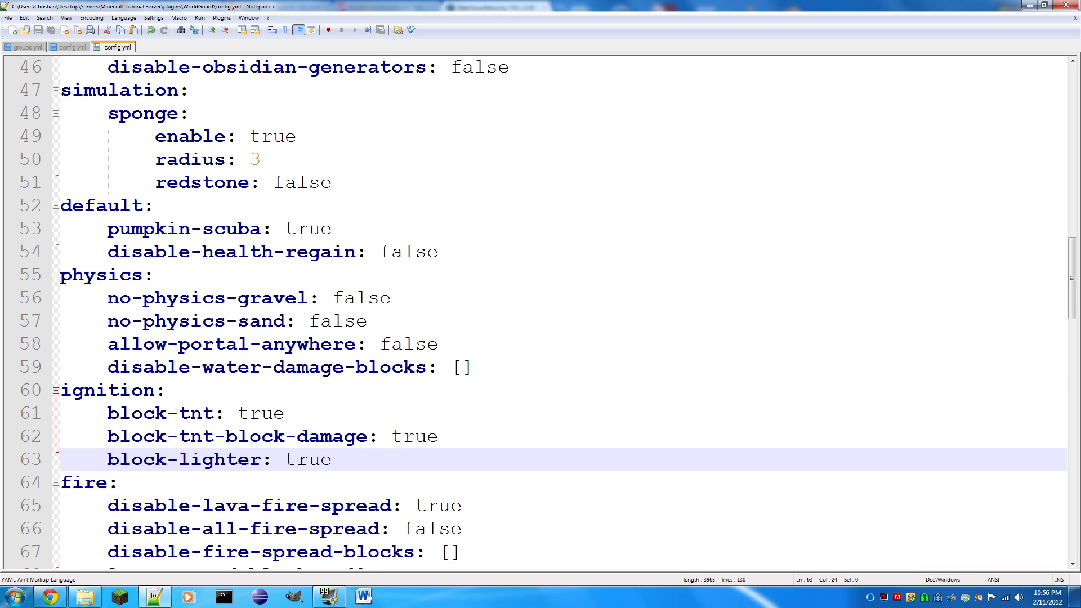
- Set disable-all-fire-spread in the fire section to true
scroll(541, 310, "down", 3)
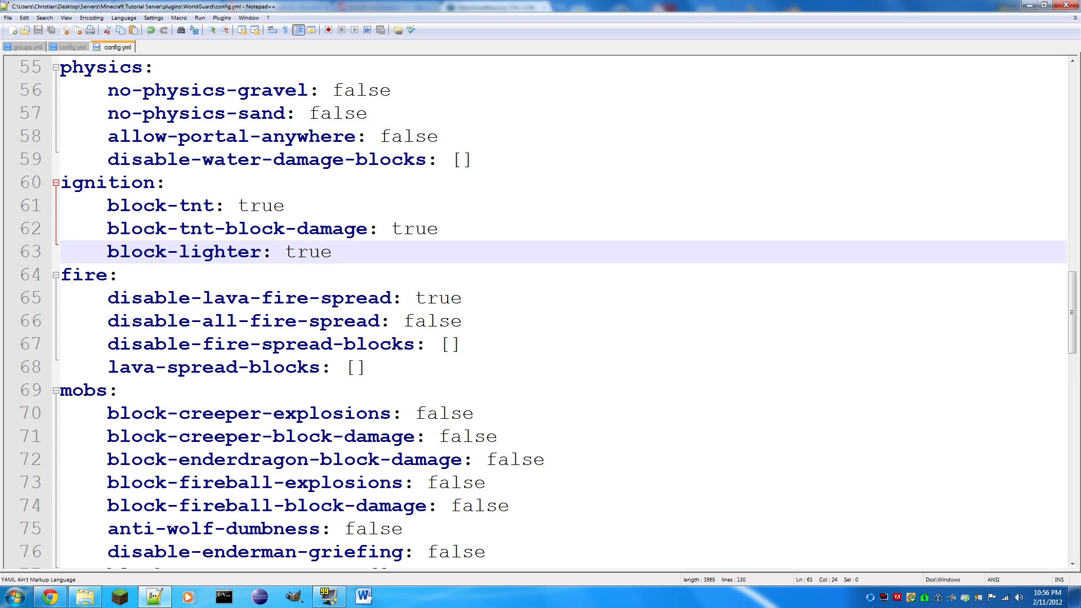
left_click_drag(462, 298, 416, 297)
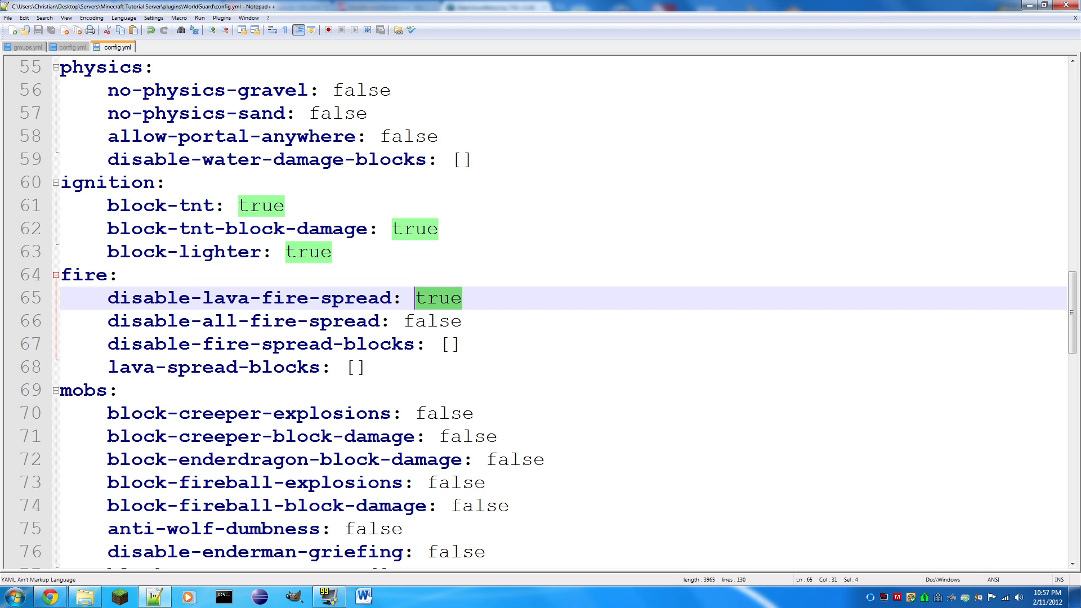
left_click_drag(463, 322, 402, 324)
type("true")
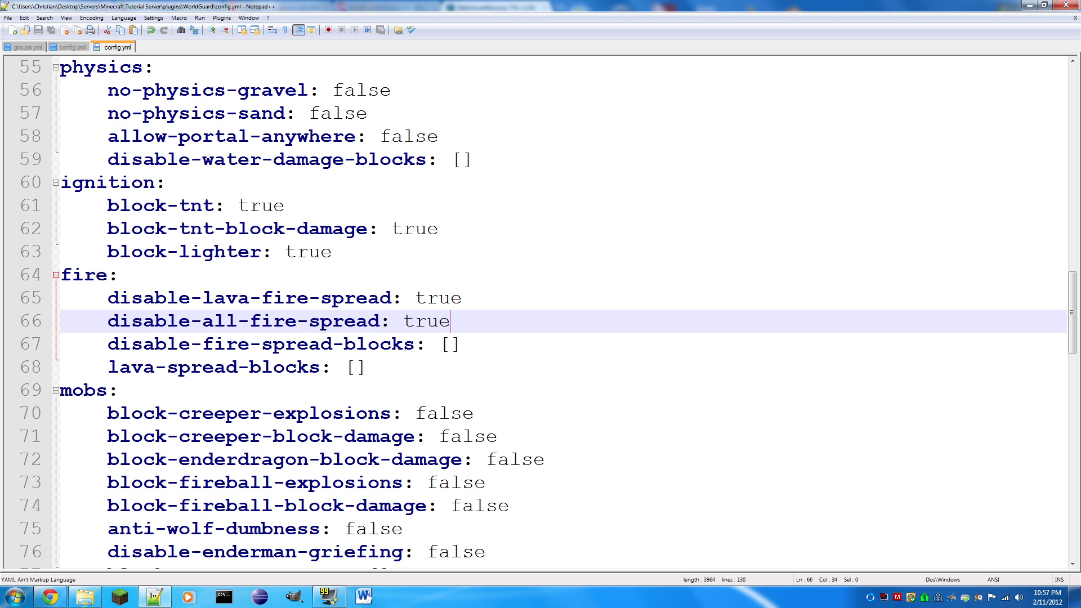
- Set disable-fire-spread-blocks in the fire section to [5,17] and save the file
left_click_drag(131, 345, 262, 345)
left_click(262, 390)
scroll(261, 390, "down", 2)
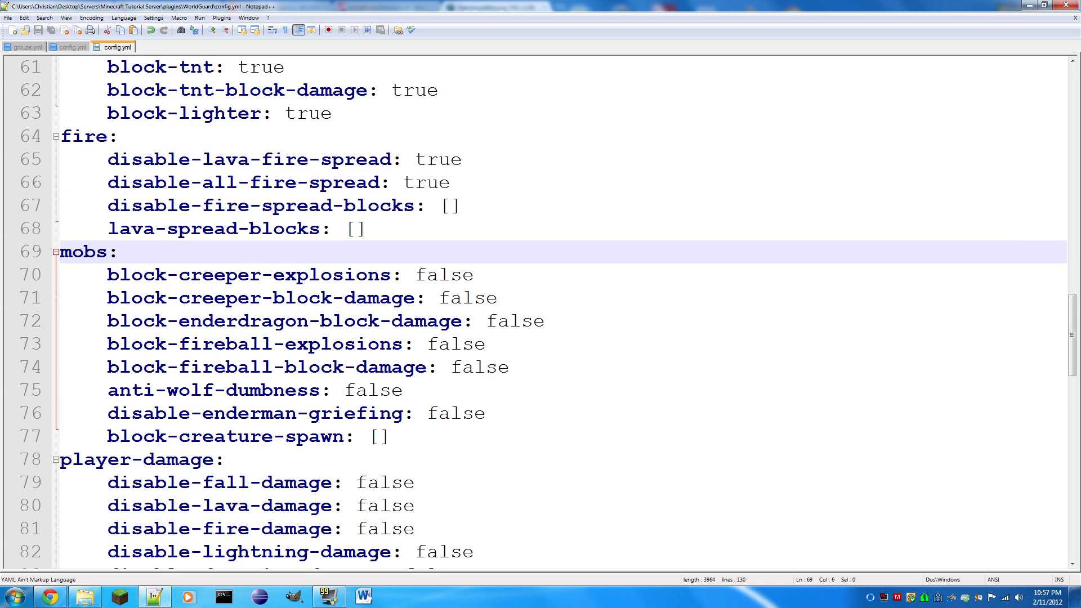
left_click_drag(368, 229, 396, 229)
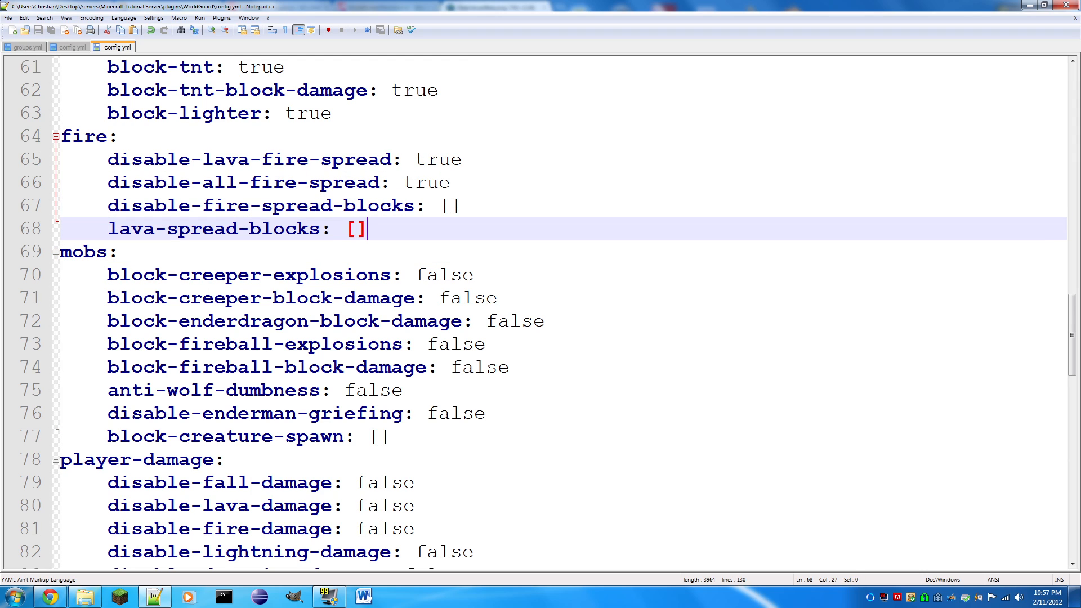
left_click_drag(461, 206, 442, 208)
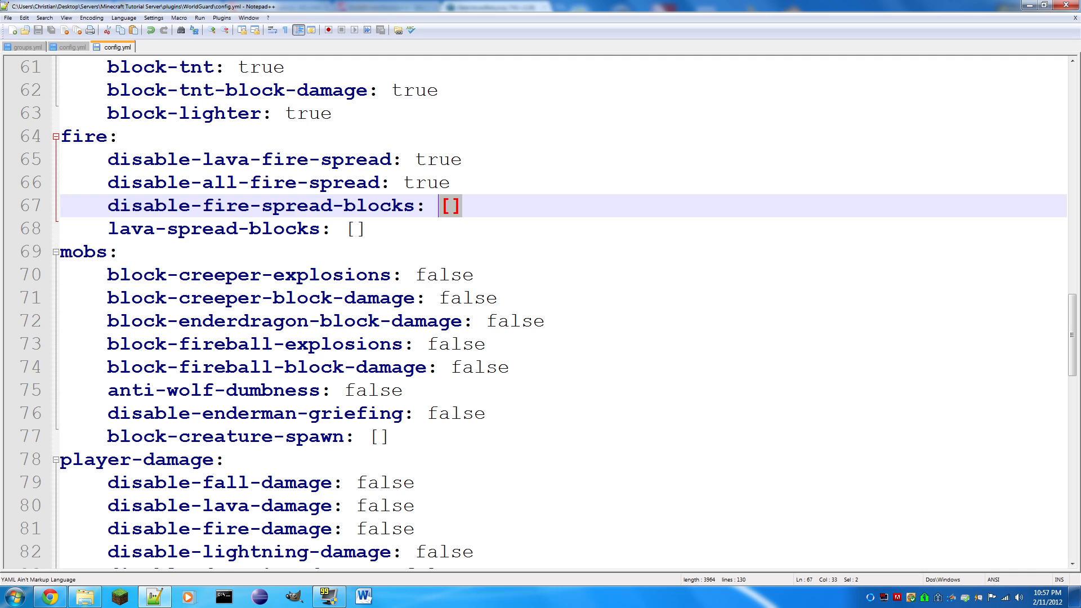
left_click(450, 206)
type("5,17")
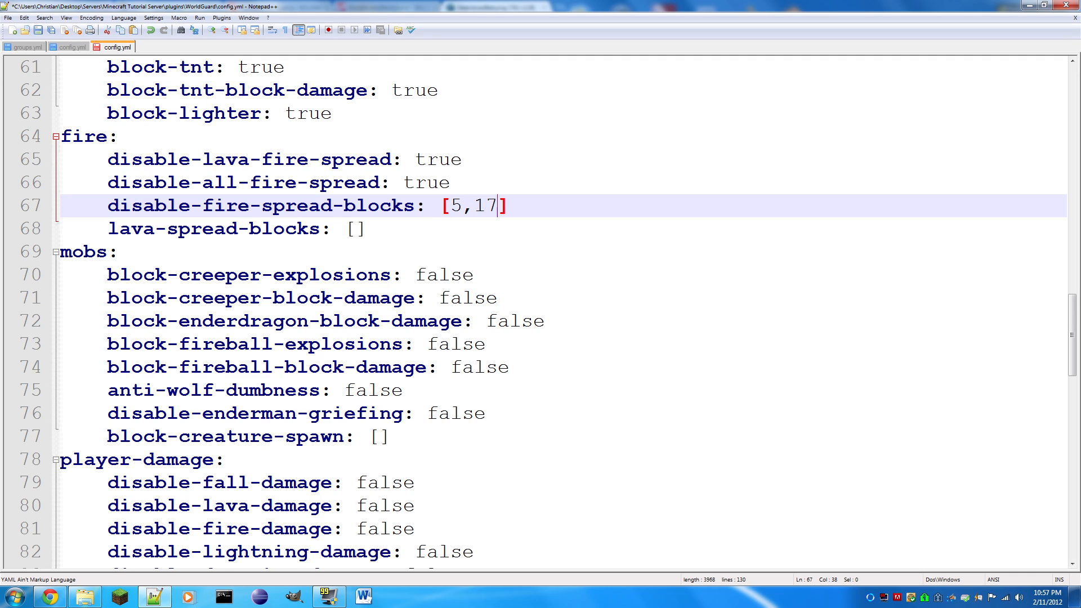
key("ctrl+s")
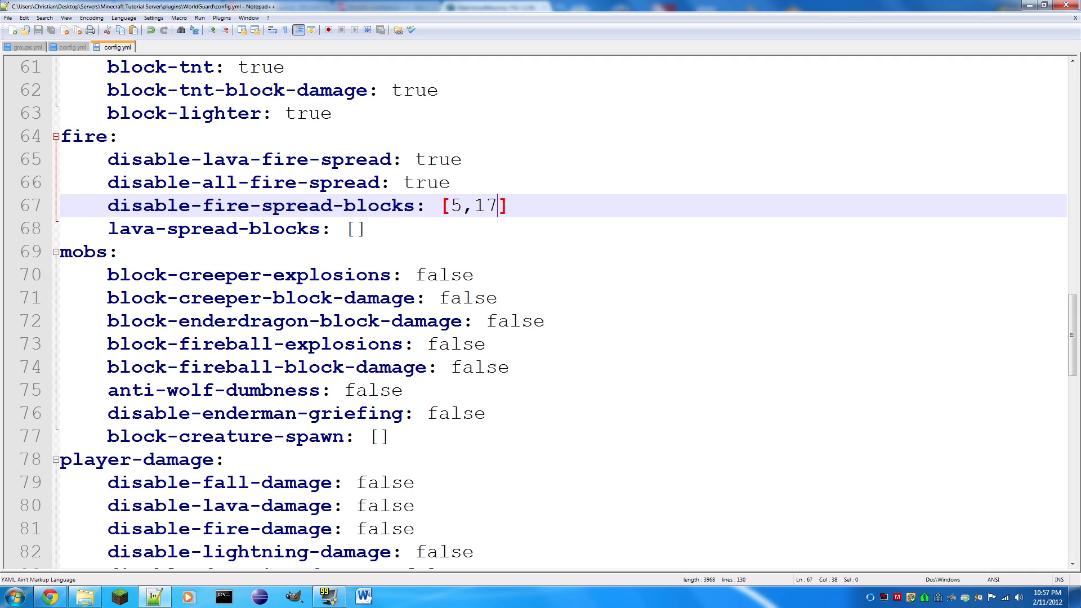
- Replace the bracketed disable-fire-spread-blocks value with 5,17 without brackets
key("shift+Left")
key("shift+Left")
key("shift+Left")
key("shift+Left")
key("shift+Left")
key("shift+Left")
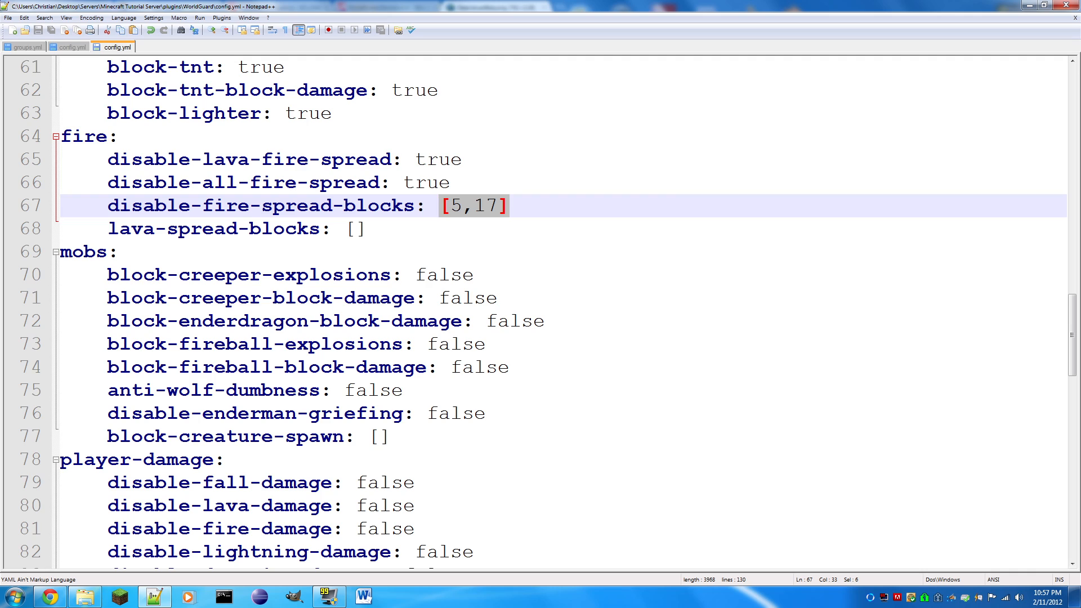
key("BackSpace")
type("5,17")
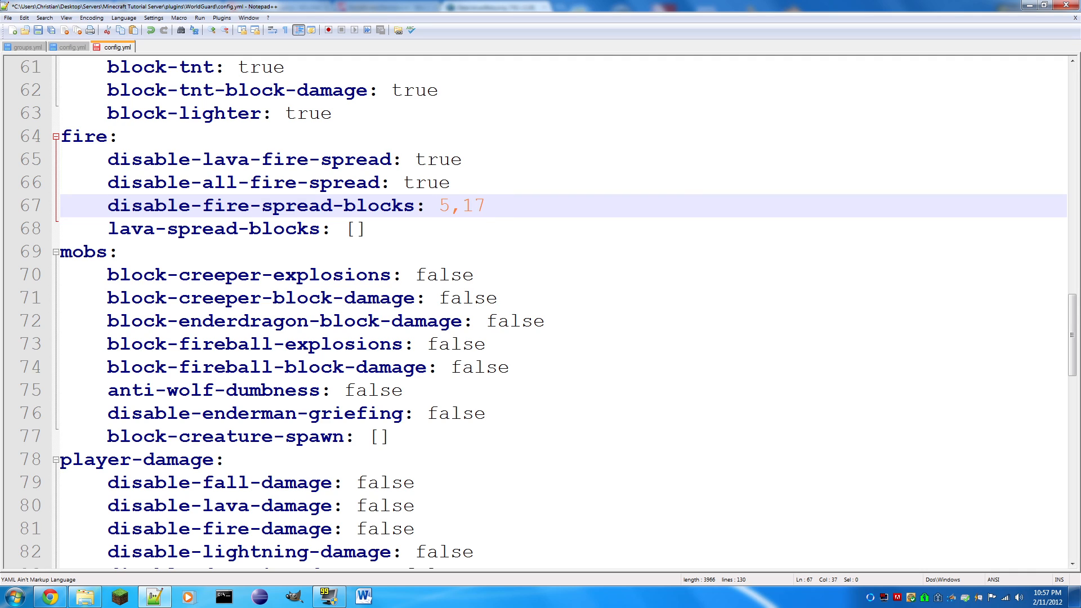
key("Left")
key("Left")
key("Left")
key("Left")
key("shift+Right")
key("shift+Right")
key("shift+Right")
key("shift+Right")
key("shift+Left")
key("shift+Left")
key("shift+Left")
key("shift+Left")
- Set lava-spread-blocks in the fire section to 5,17 without brackets and save the file
left_click(351, 230)
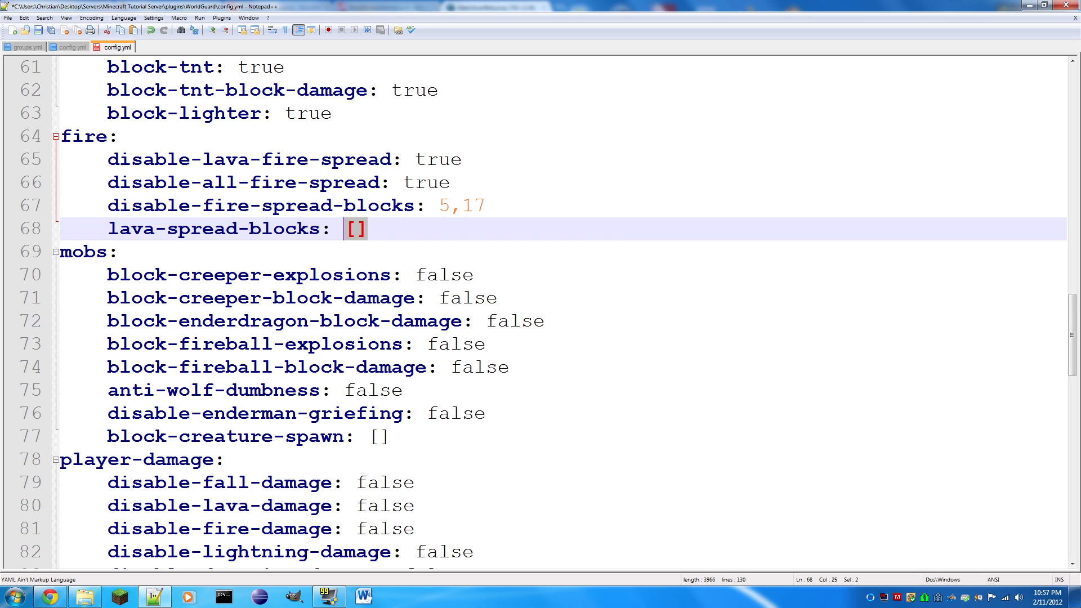
double_click(350, 229)
type("5,17")
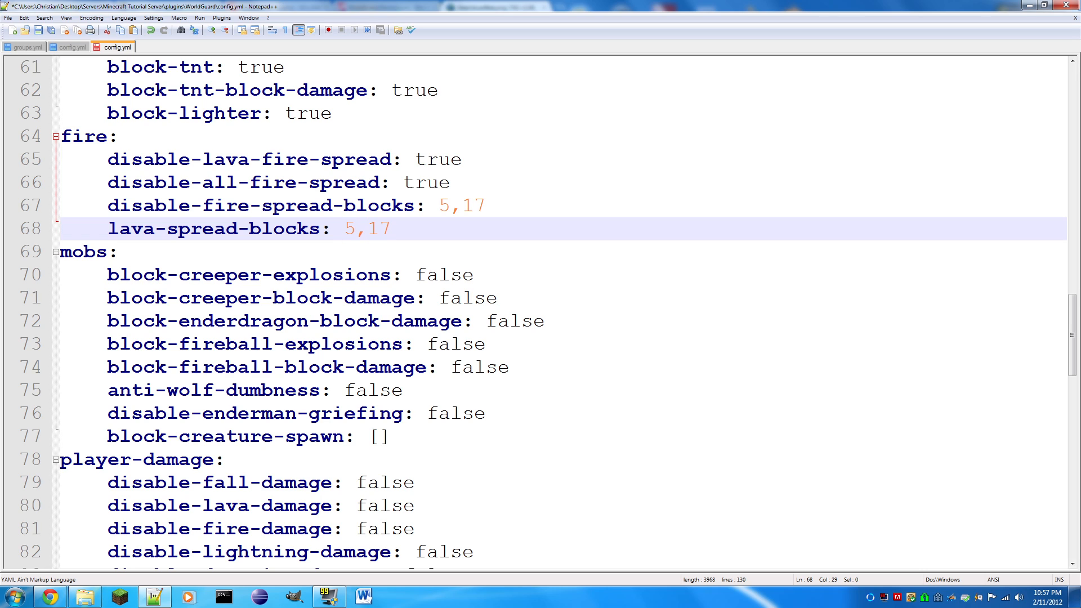
key("ctrl+s")
double_click(476, 206)
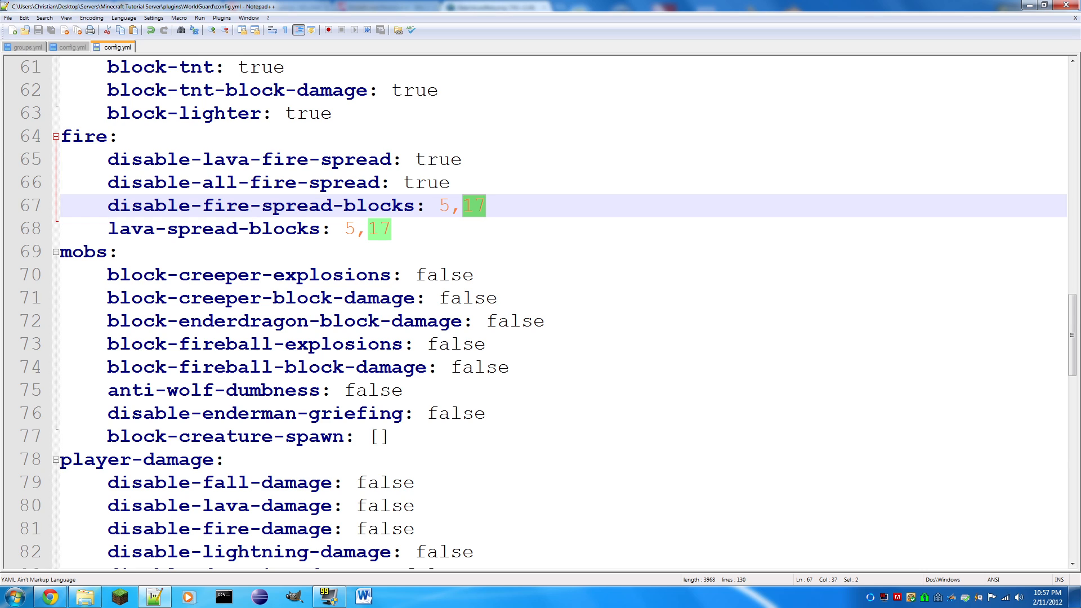
key("shift+Down")
key("End")
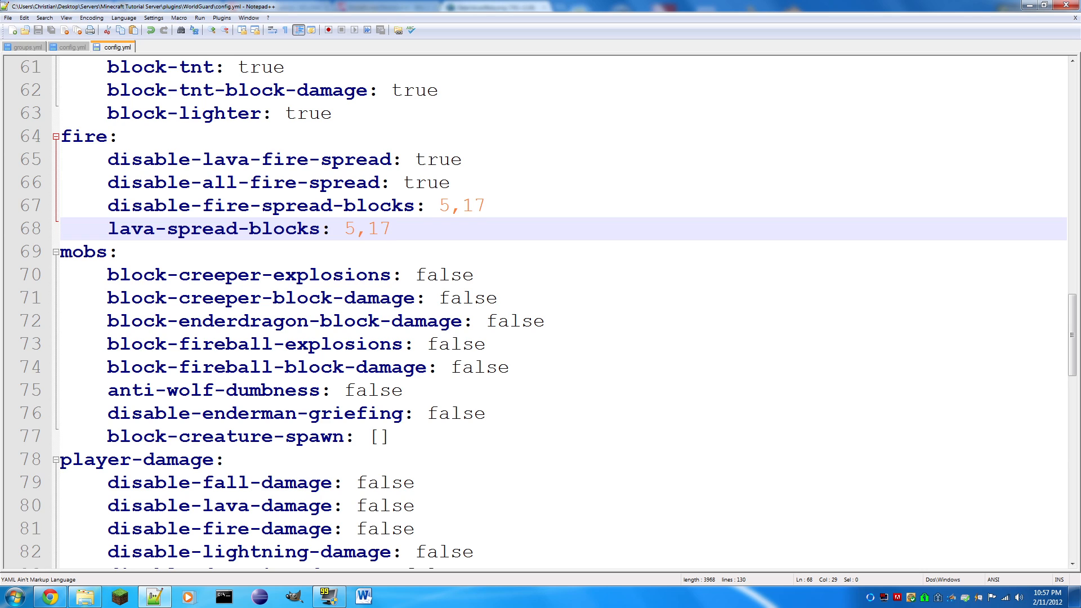
- Set block-creeper-explosions in the mobs section to true and save the file
left_click_drag(476, 275, 416, 275)
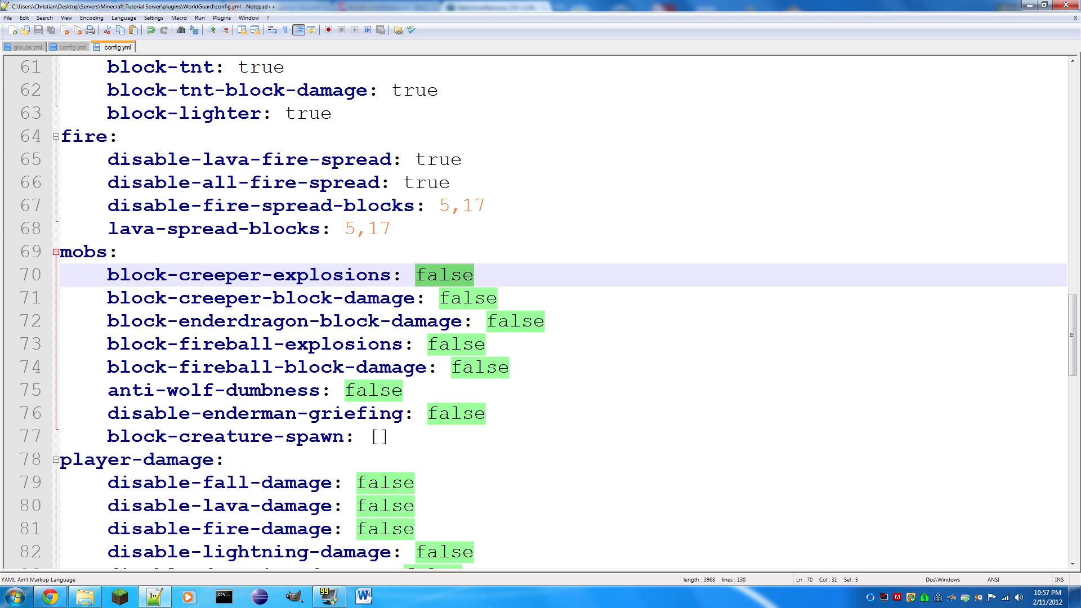
type("true")
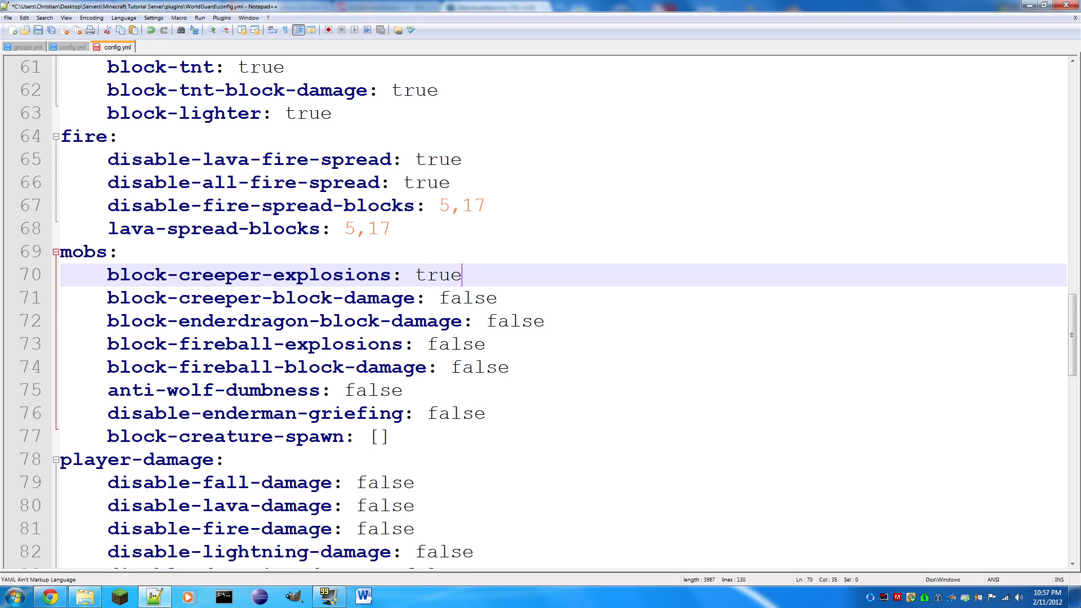
key("ctrl+s")
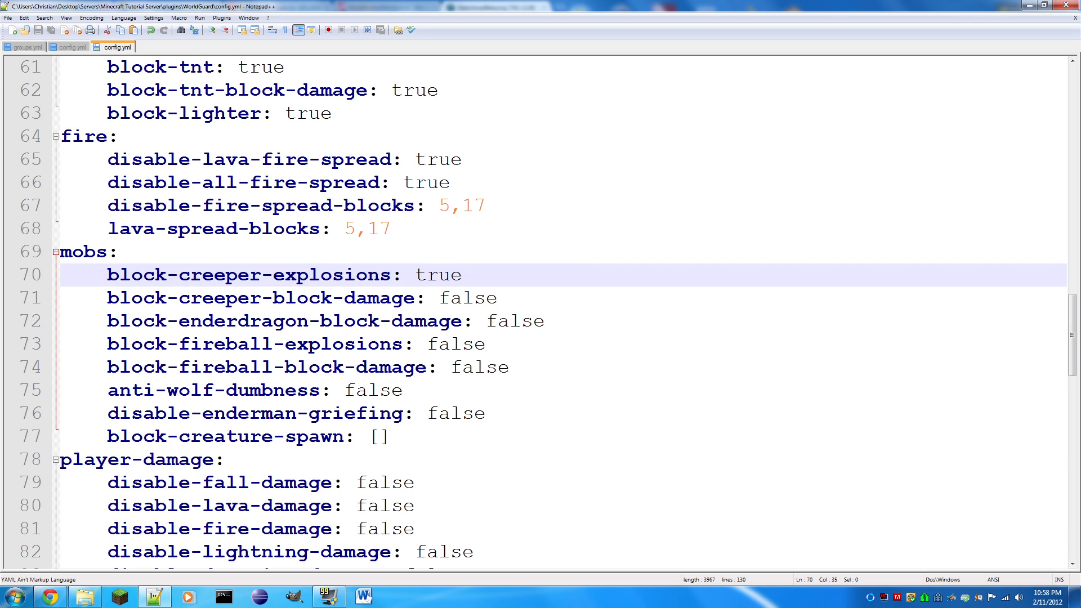
- Compare the two creeper settings in the mobs section and set block-creeper-block-damage to true
left_click_drag(497, 297, 438, 298)
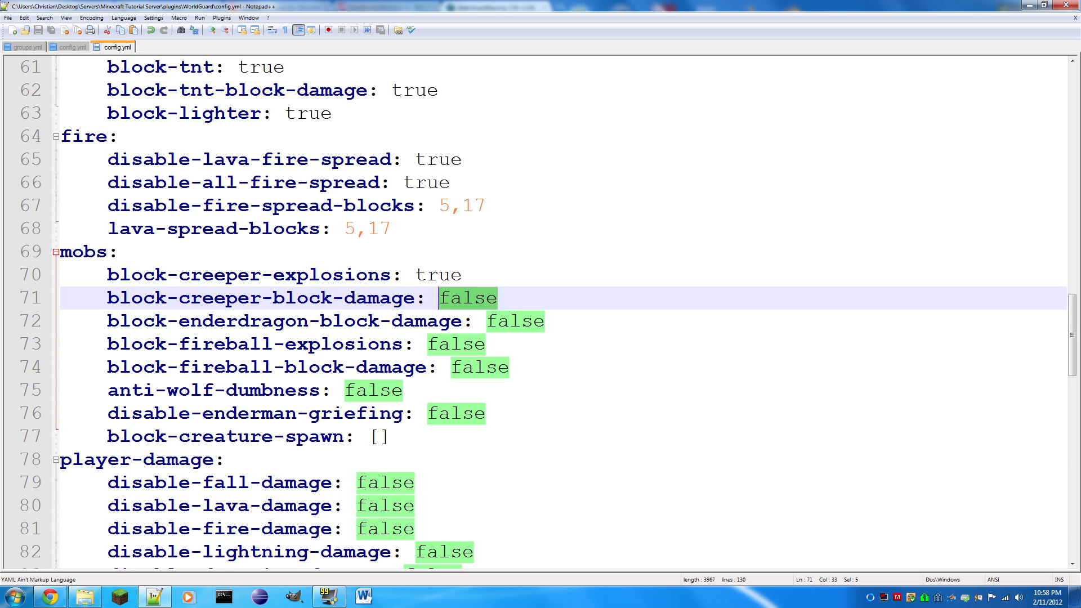
left_click_drag(463, 274, 417, 276)
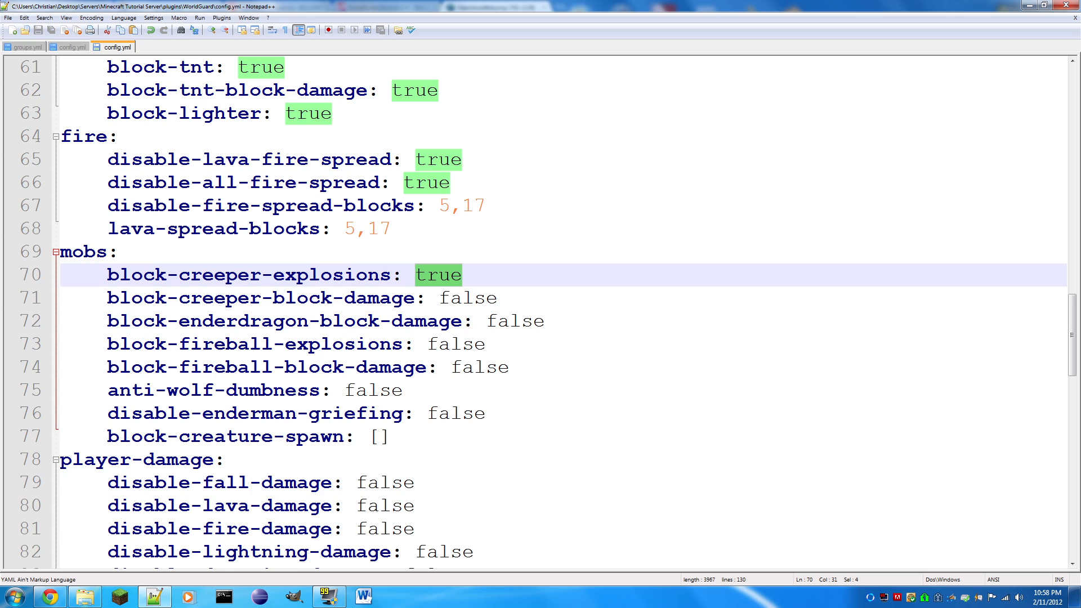
left_click_drag(487, 299, 440, 299)
left_click_drag(499, 298, 415, 276)
left_click(463, 275)
left_click_drag(497, 298, 440, 300)
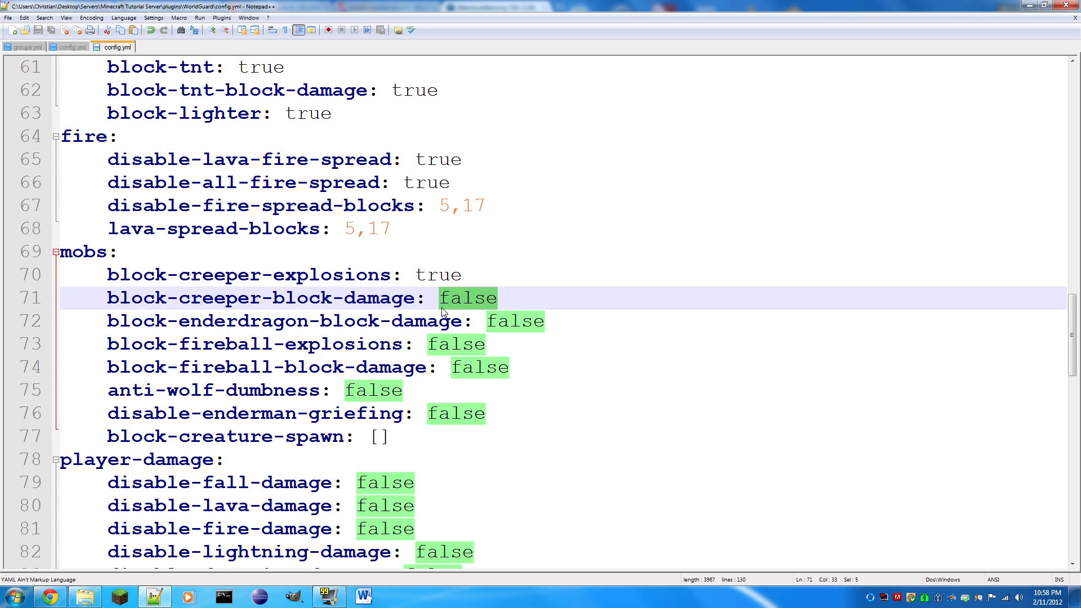
type("true")
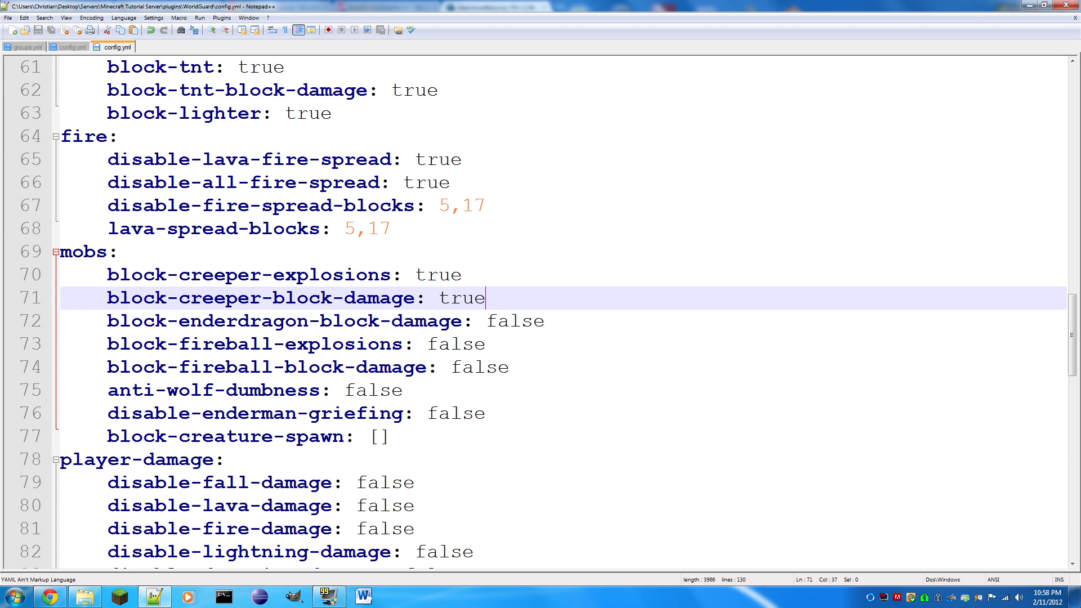
- Set block-enderdragon-block-damage in the mobs section to true and save the file
left_click_drag(543, 321, 489, 324)
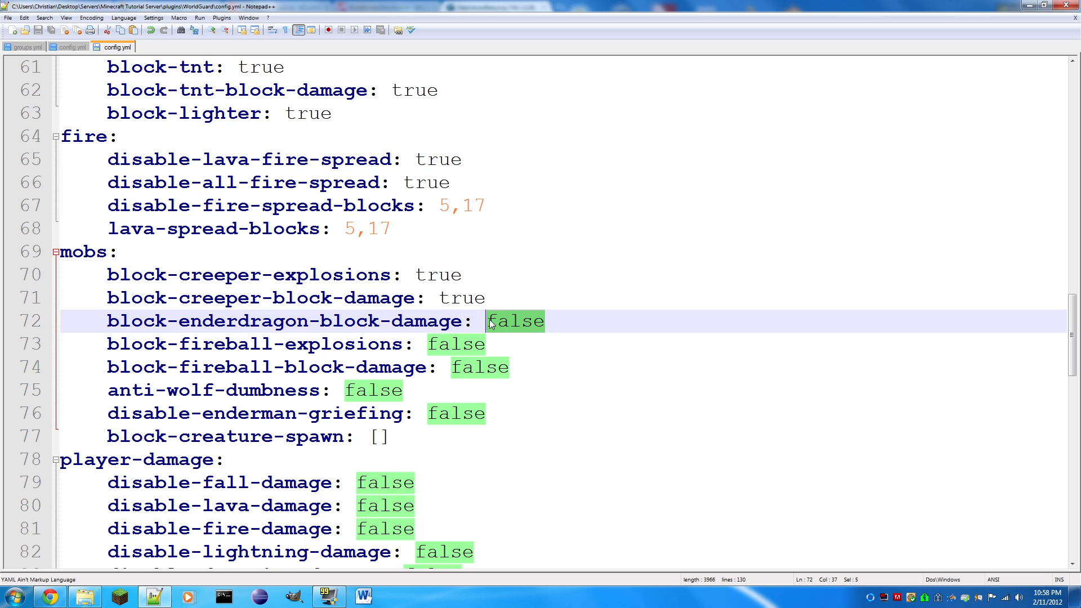
type("true")
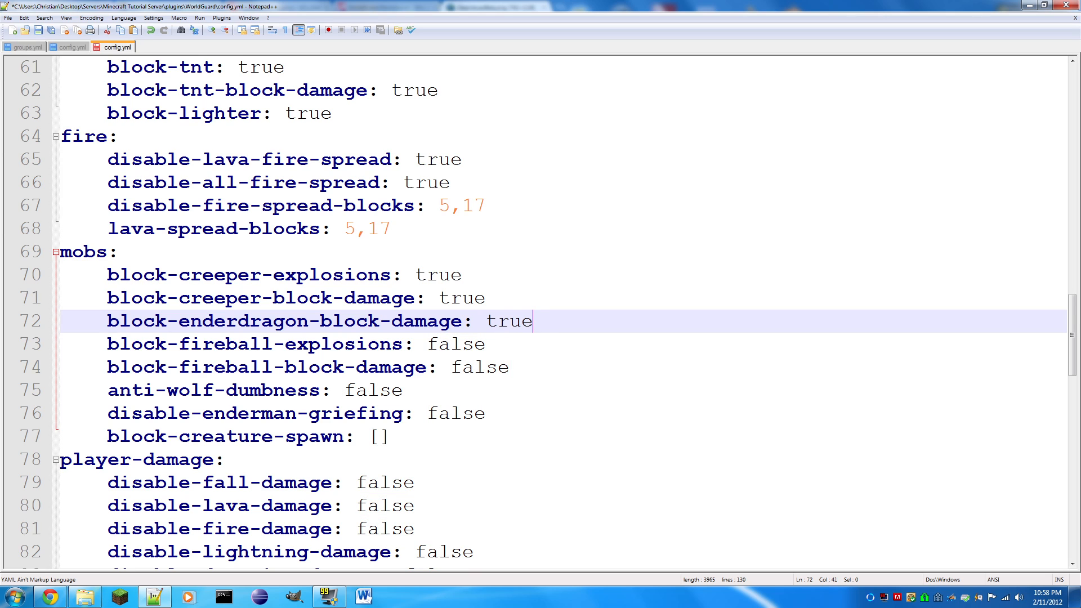
key("ctrl+s")
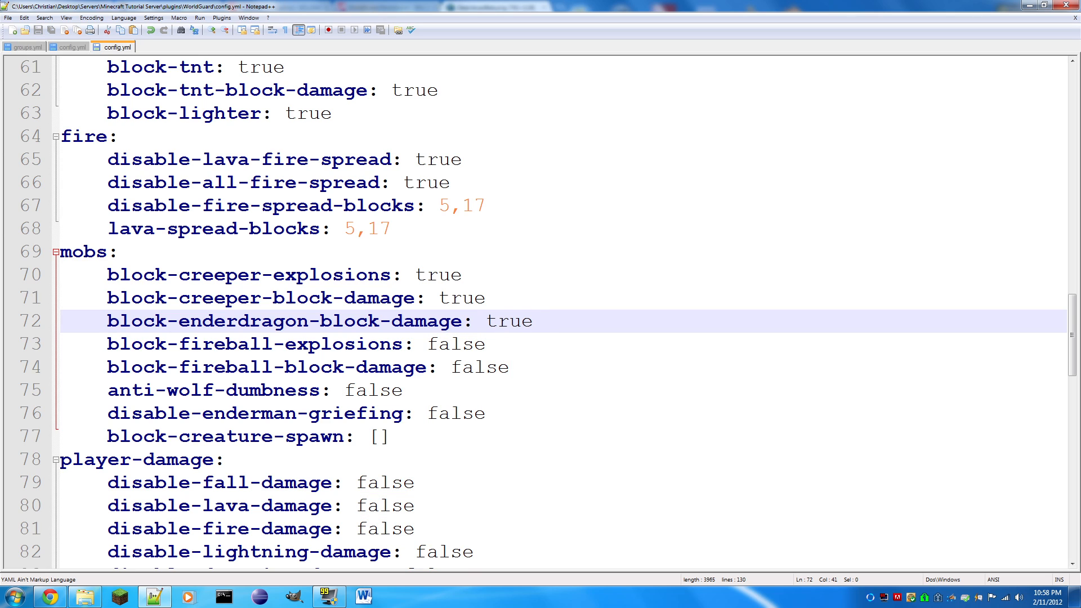
- Set both block-fireball-explosions and block-fireball-block-damage in the mobs section to true
key("Down")
key("ctrl+shift+Left")
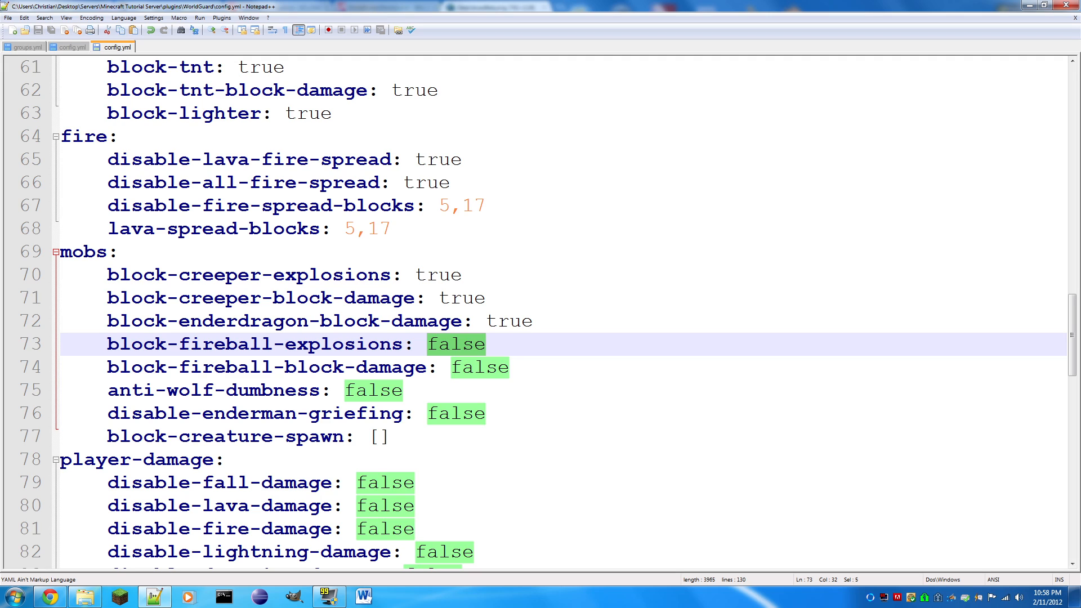
type("true")
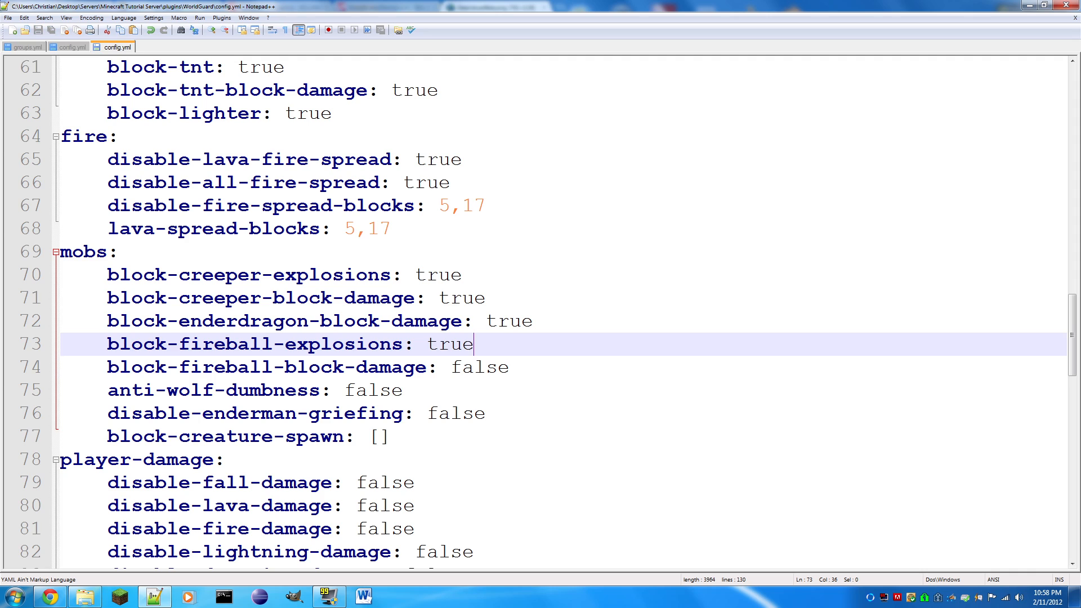
left_click_drag(509, 367, 452, 371)
type("true")
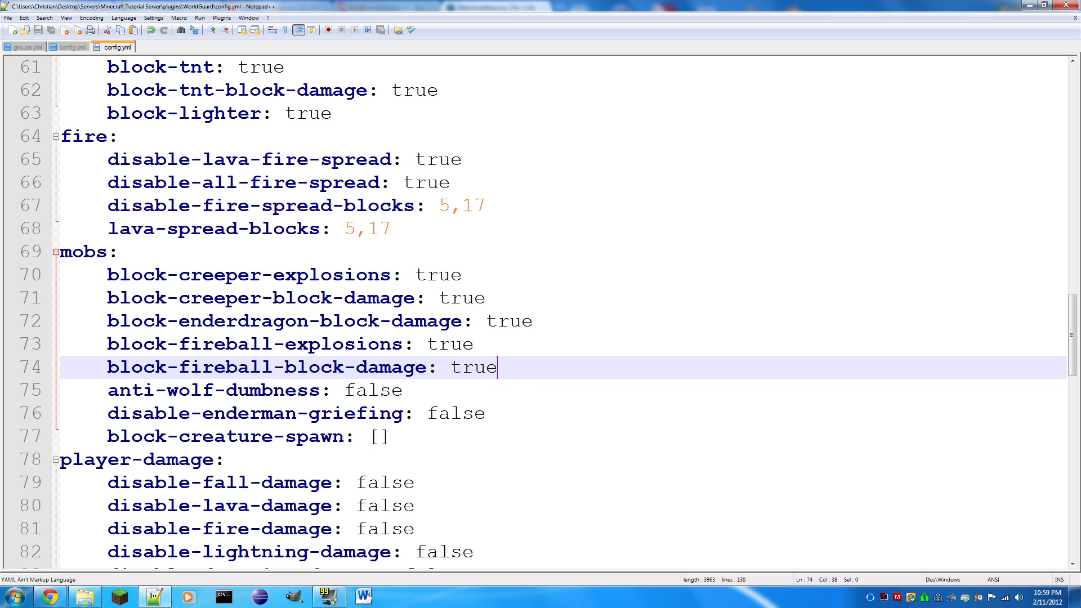
- Set disable-enderman-griefing in the mobs section to true and save the file
left_click_drag(486, 414, 427, 414)
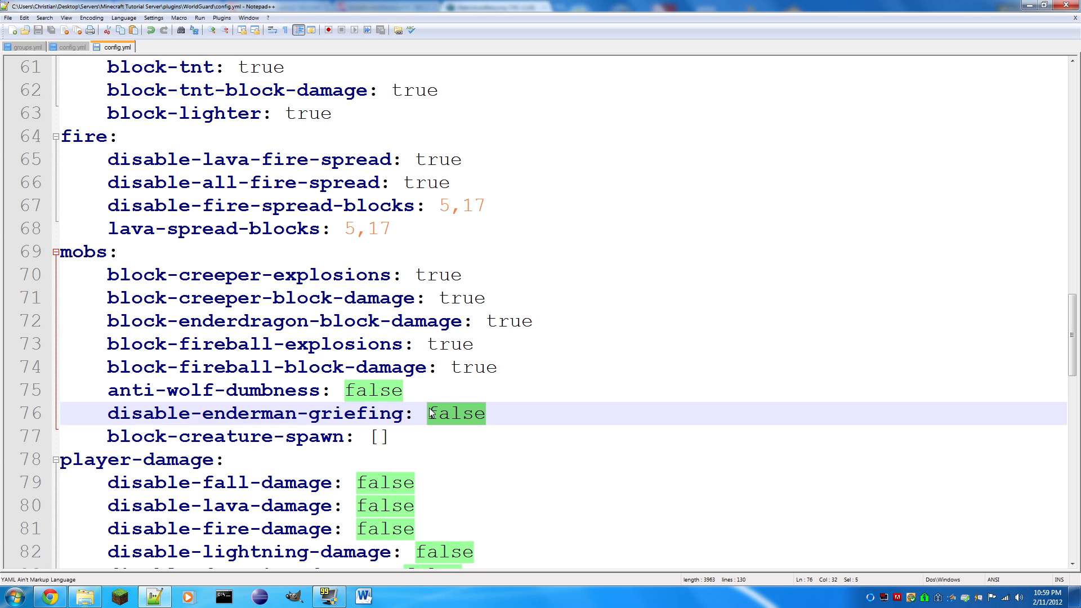
type("true")
key("ctrl+s")
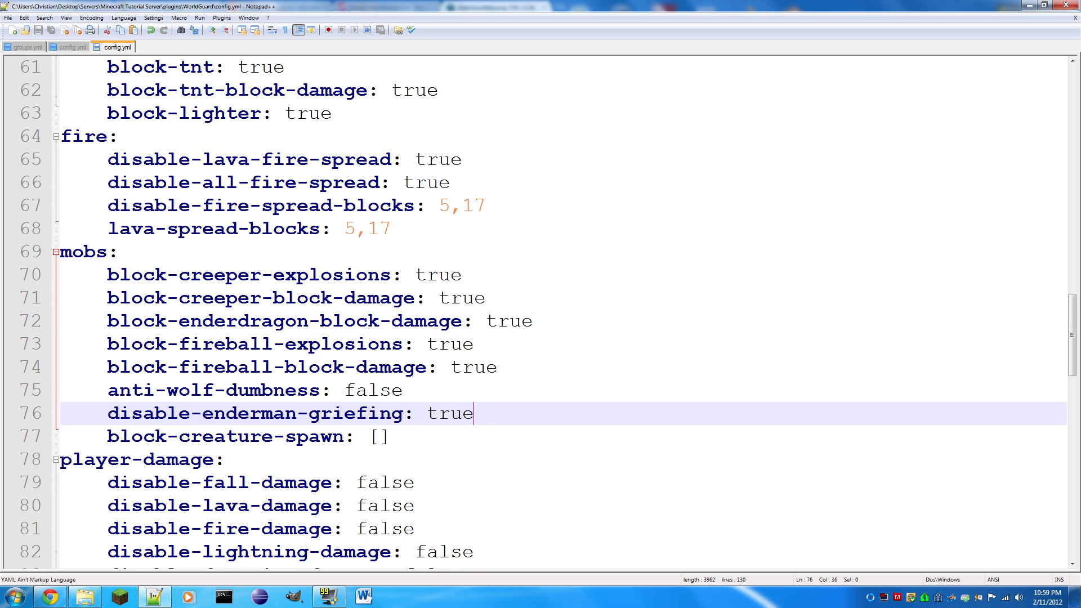
- Try 3 as the block-creature-spawn value in the mobs section, restore the empty brackets [] and save the file
key("Down")
key("shift+Left")
key("shift+Left")
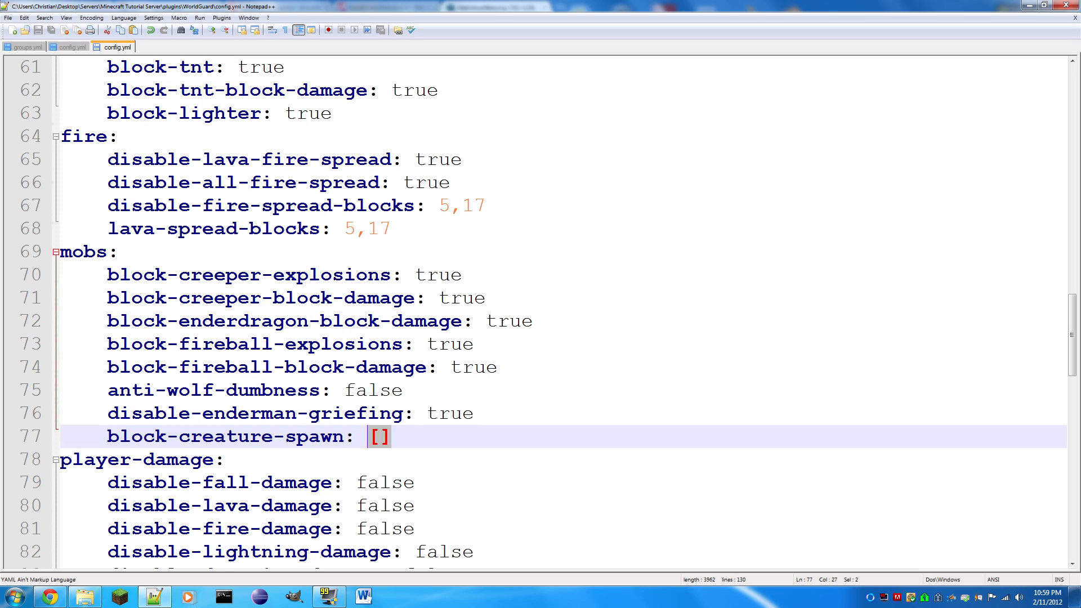
type("cr")
key("BackSpace")
key("BackSpace")
type("cree")
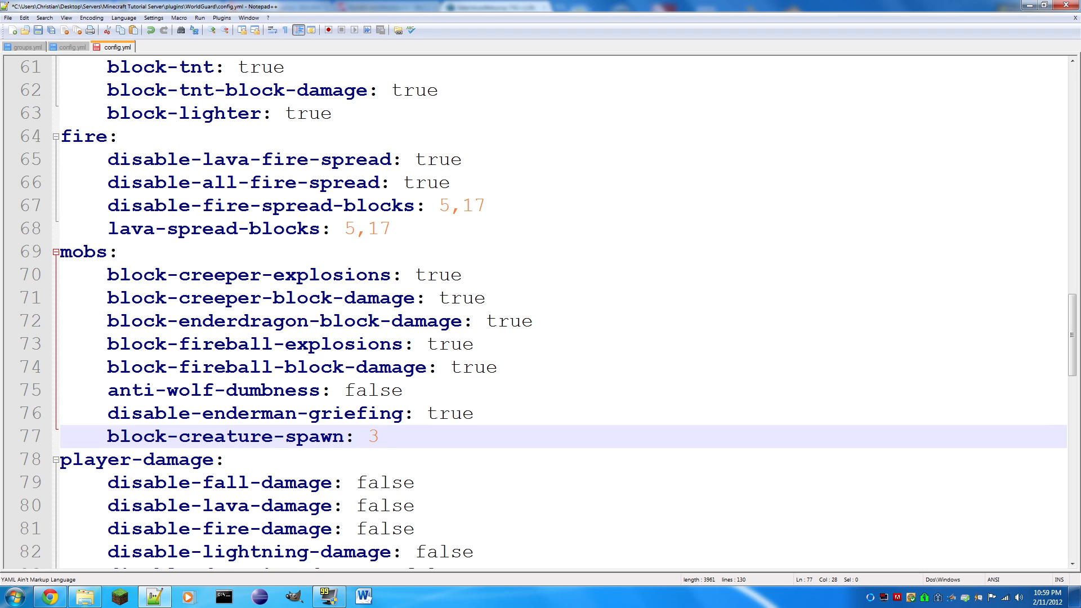
type("per,")
key("BackSpace")
key("BackSpace")
key("BackSpace")
key("BackSpace")
key("BackSpace")
key("BackSpace")
key("BackSpace")
key("BackSpace")
key("BackSpace")
type("[]")
key("ctrl+s")
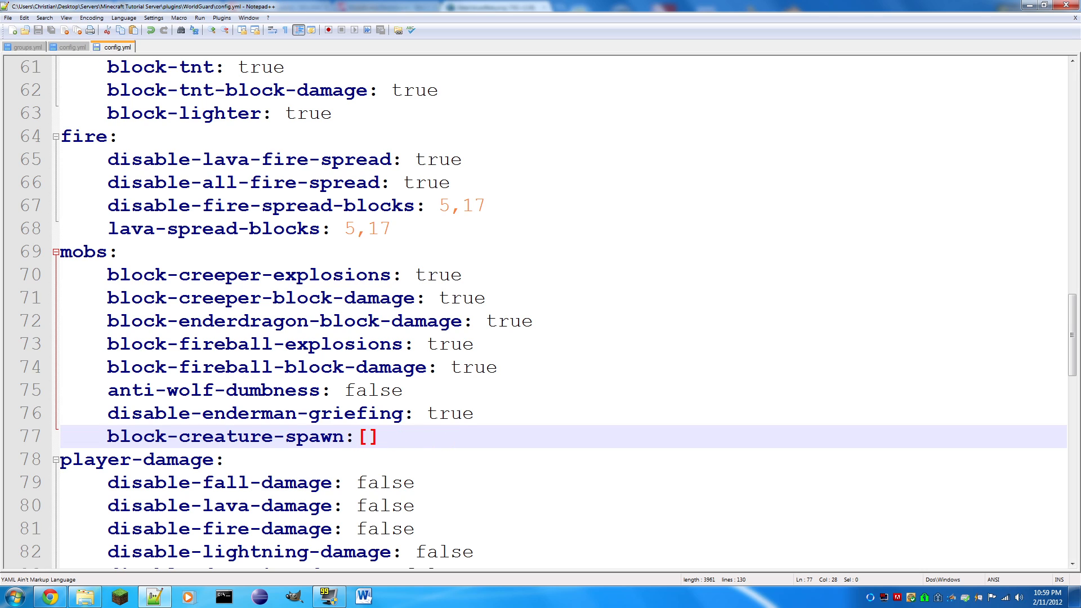
- Insert a space before the empty brackets of block-creature-spawn in the mobs section and save the file
key("Left")
key("Left")
scroll(563, 310, "down", 8)
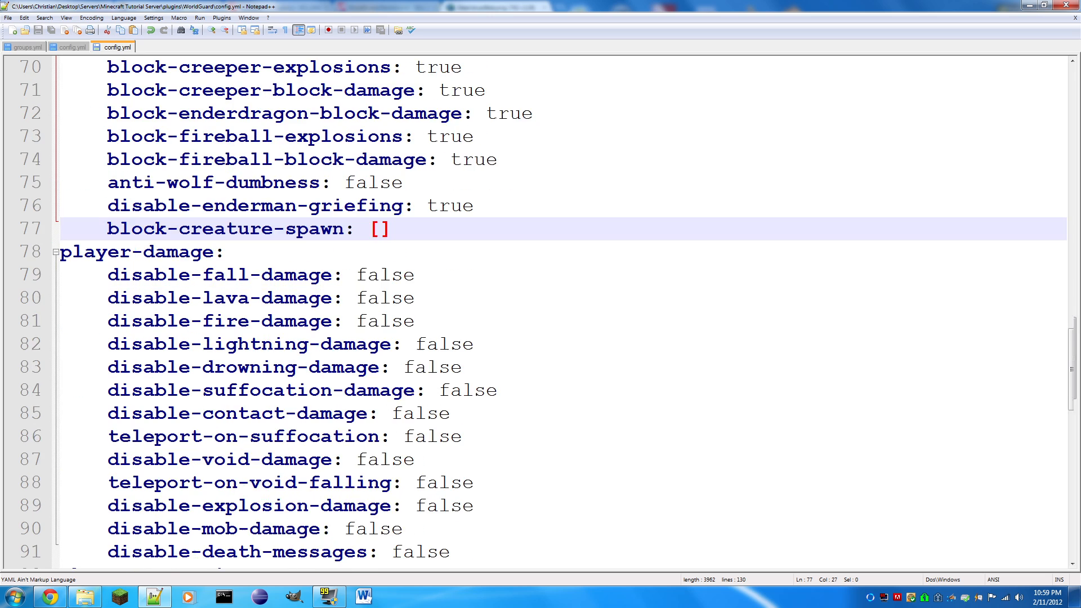
- Go through the damage options at the start of the player-damage section, from disable-fall-damage to disable-contact-damage
scroll(563, 309, "up", 4)
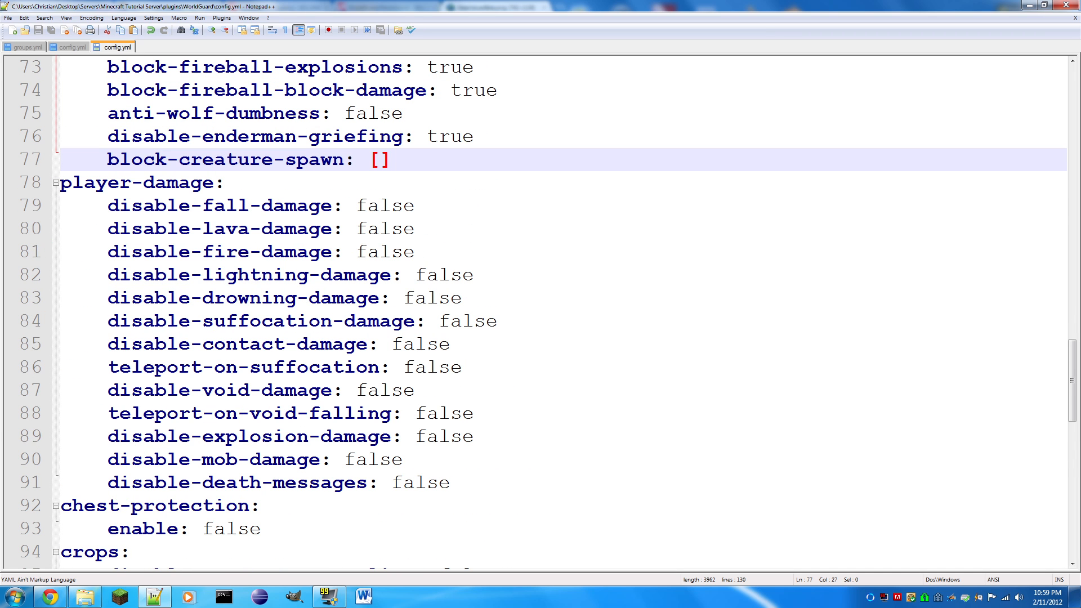
left_click_drag(416, 206, 356, 206)
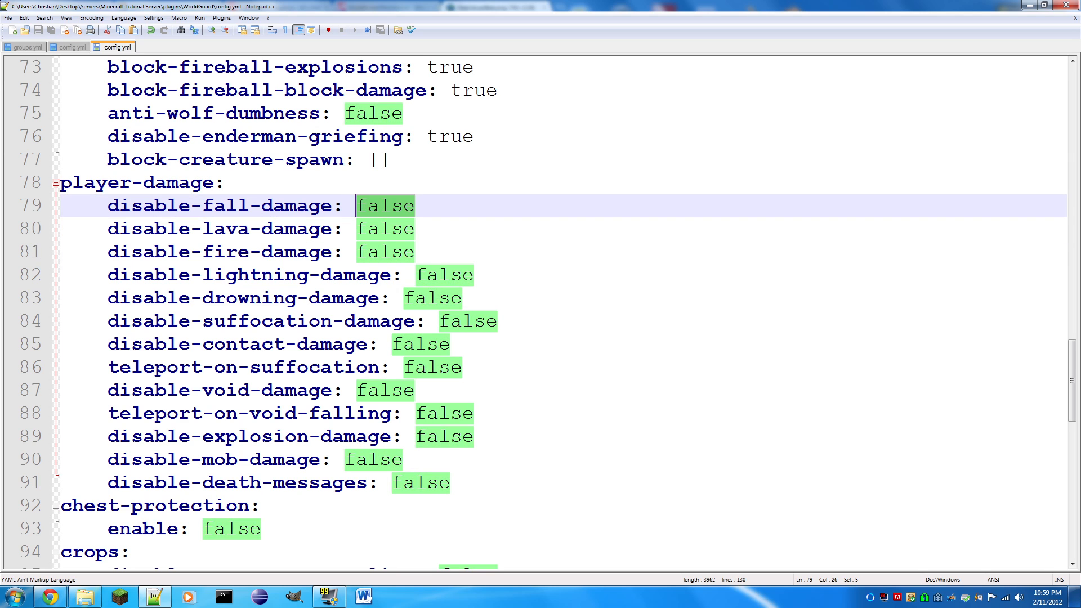
left_click_drag(451, 483, 523, 392)
left_click(526, 453)
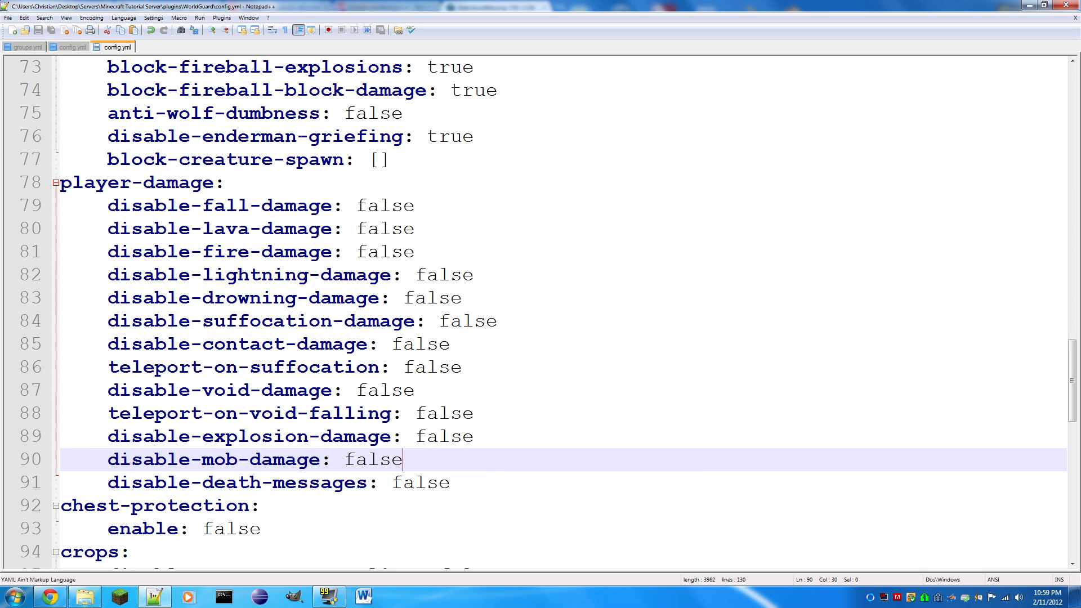
left_click_drag(498, 321, 440, 322)
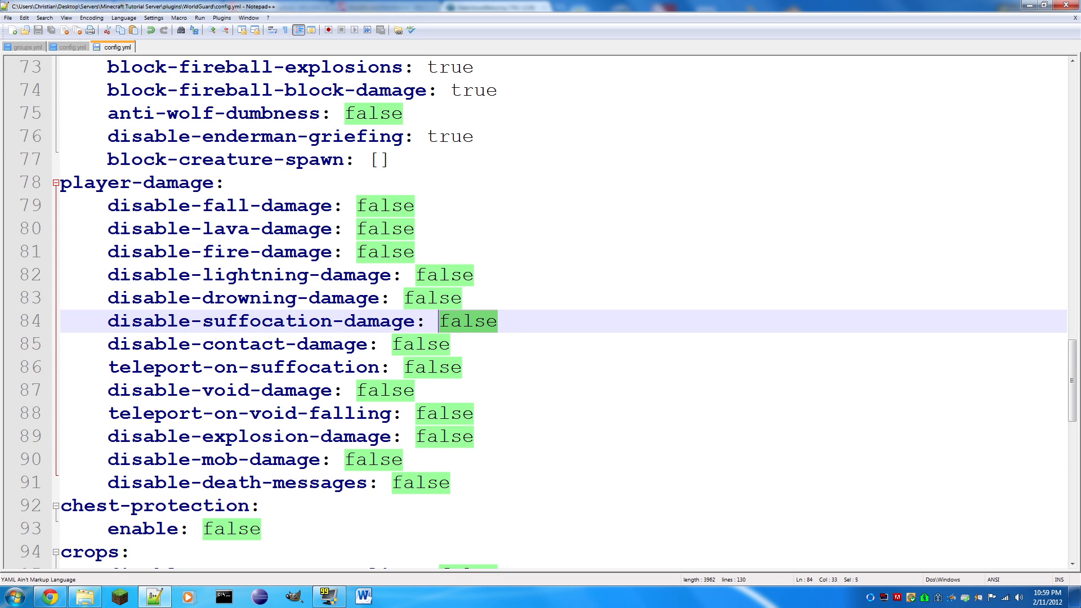
left_click_drag(415, 205, 357, 206)
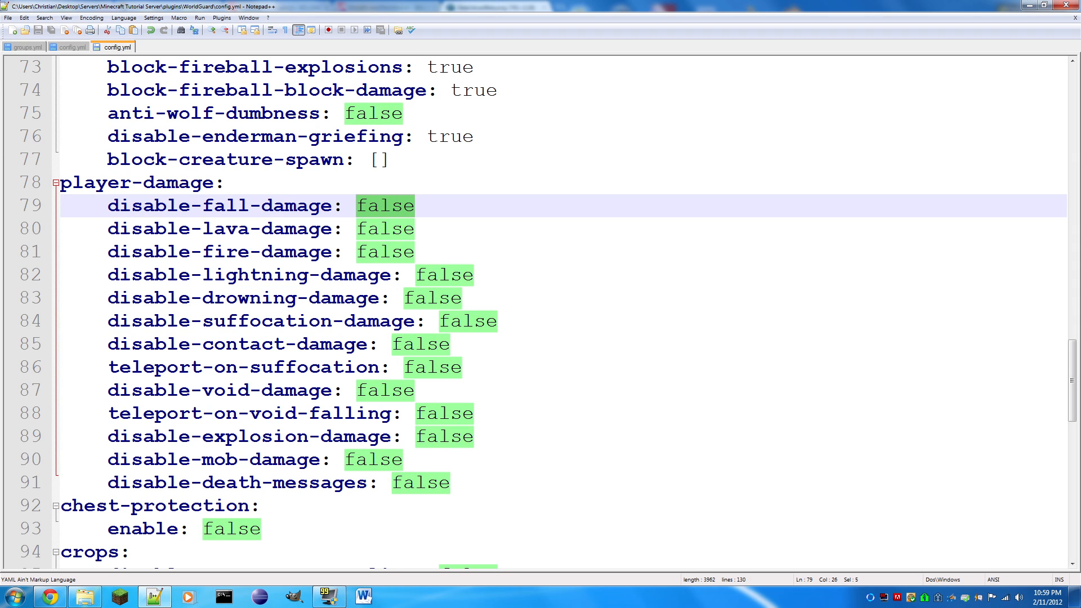
left_click_drag(415, 229, 391, 252)
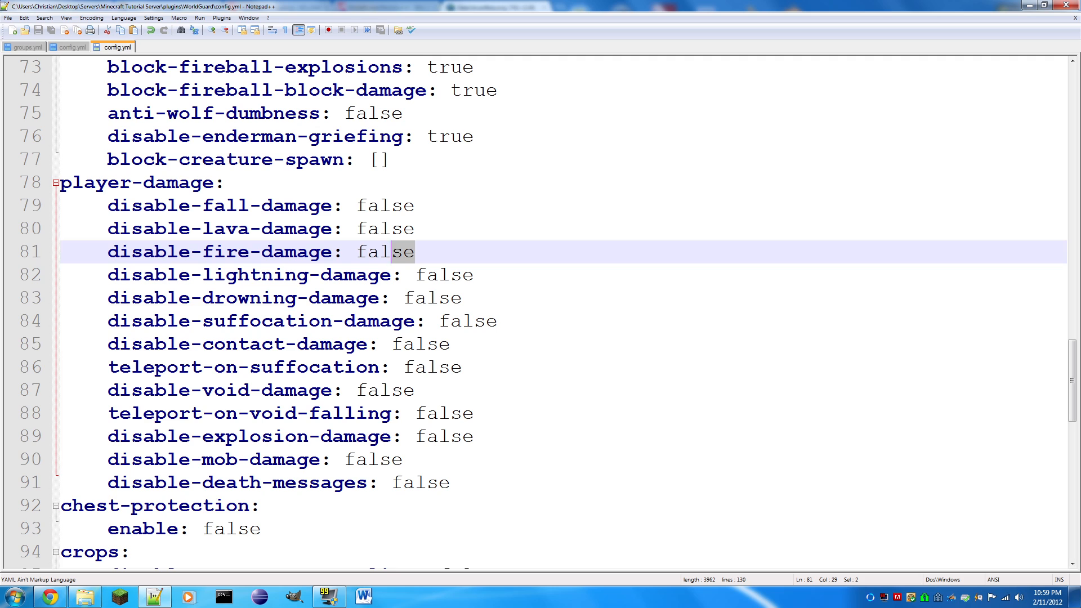
left_click_drag(497, 322, 439, 321)
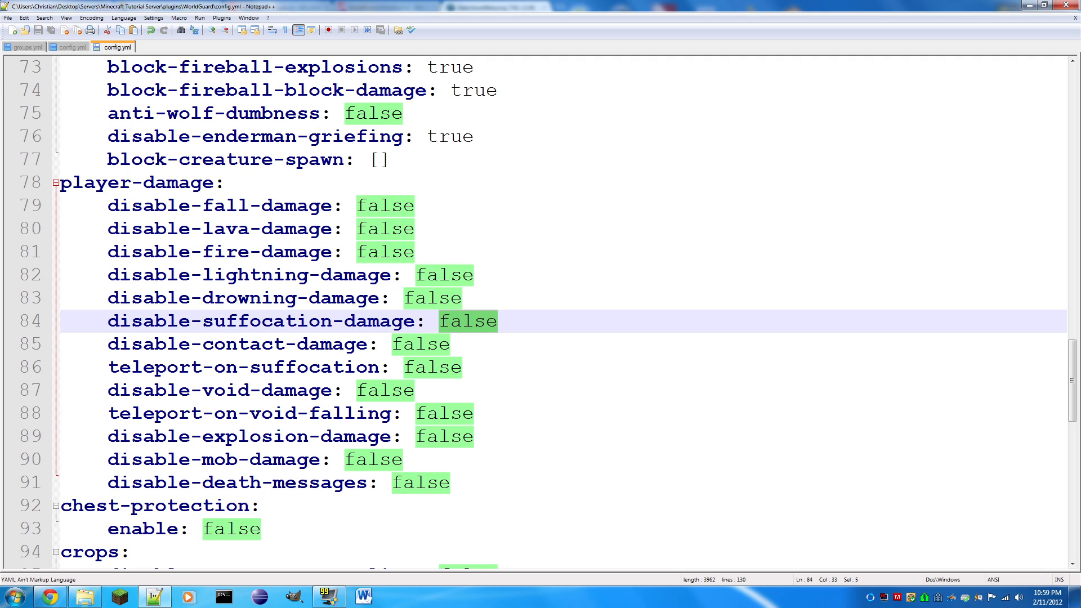
left_click_drag(450, 344, 392, 344)
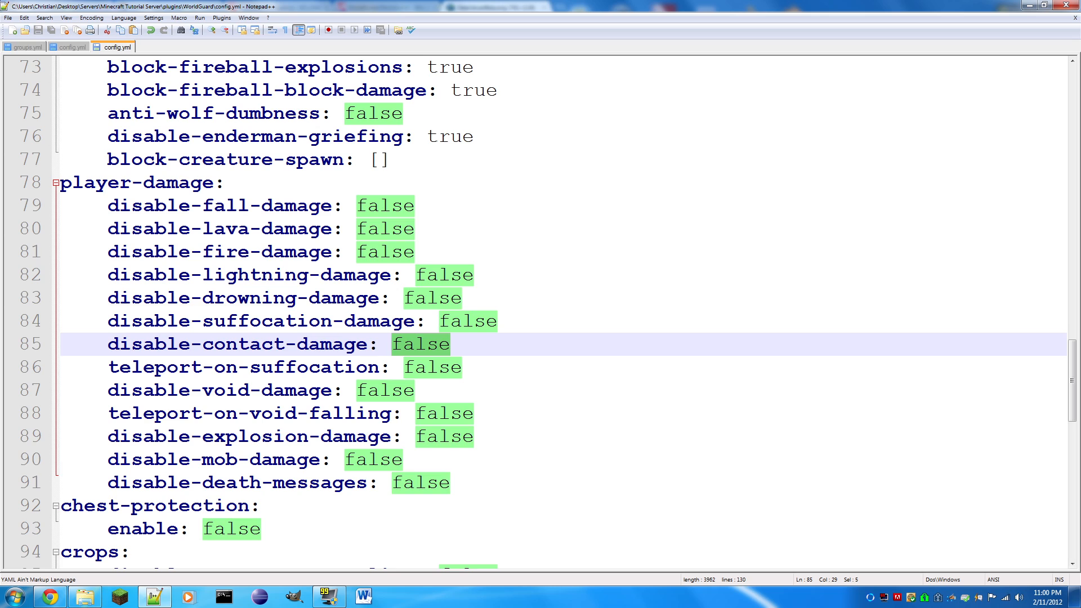
- Set teleport-on-suffocation in the player-damage section to true, save the file and highlight the disable-void-damage value
left_click_drag(462, 367, 408, 366)
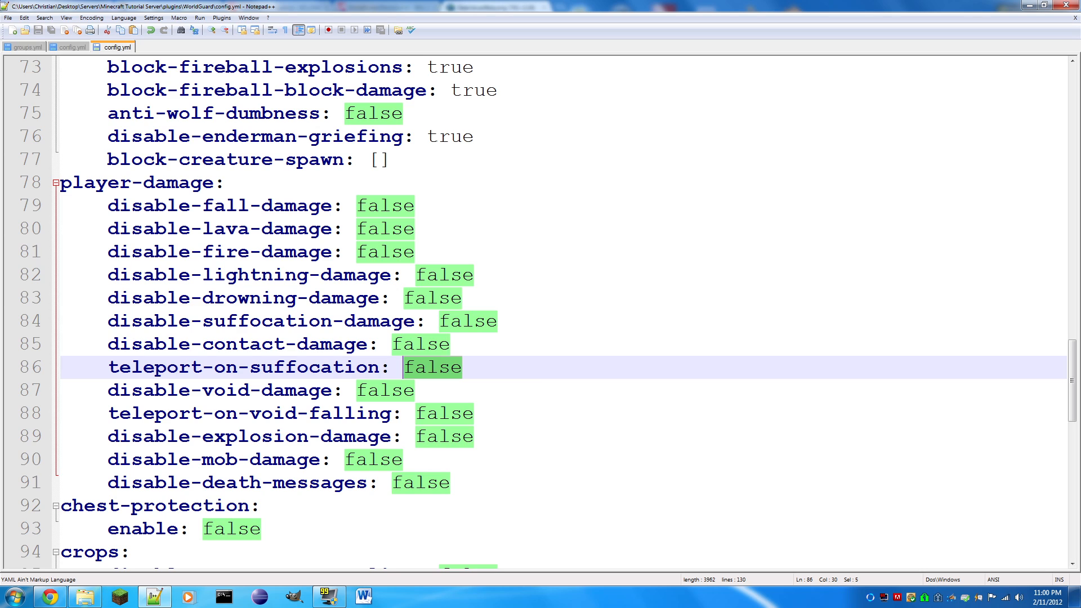
type("true")
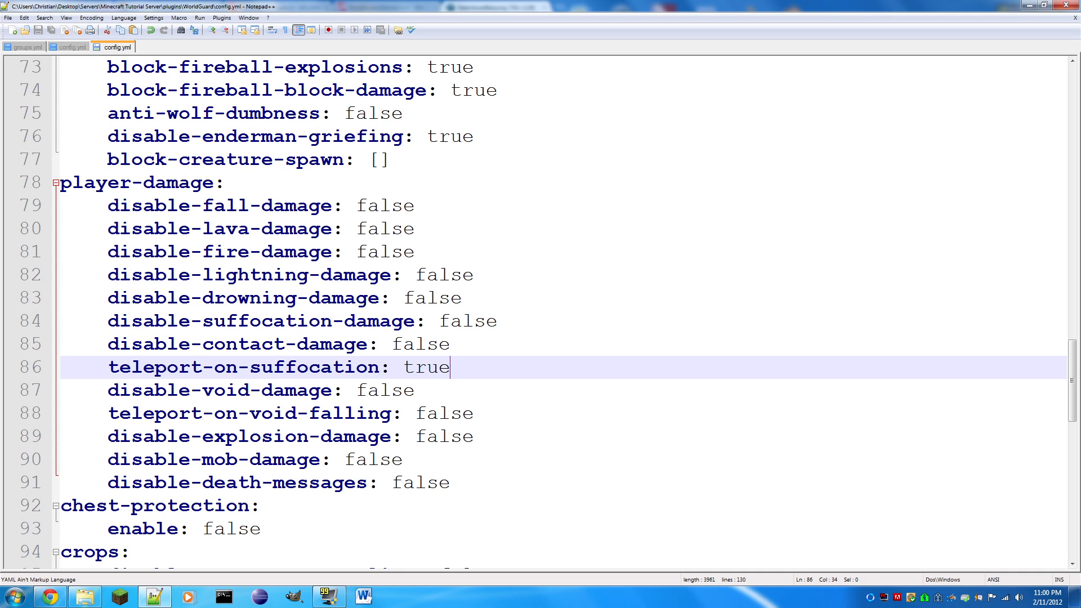
key("Down")
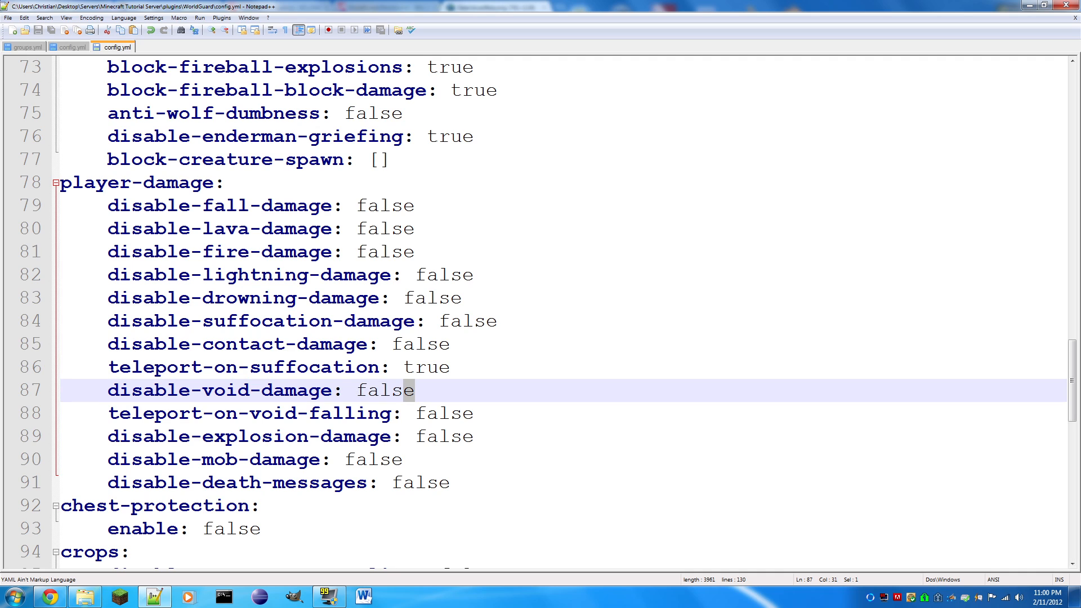
key("ctrl+shift+Left")
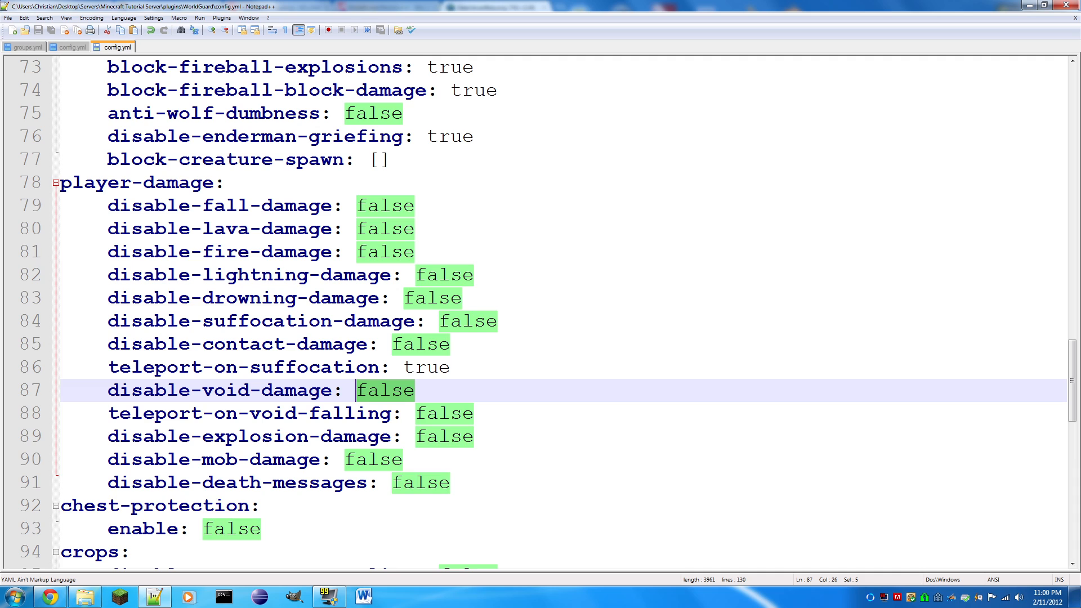
- Try changing teleport-on-void-falling in the player-damage section to true, restore false and save the file
key("Down")
key("End")
key("shift+Left")
key("shift+Left")
key("shift+Left")
key("shift+Left")
key("shift+Left")
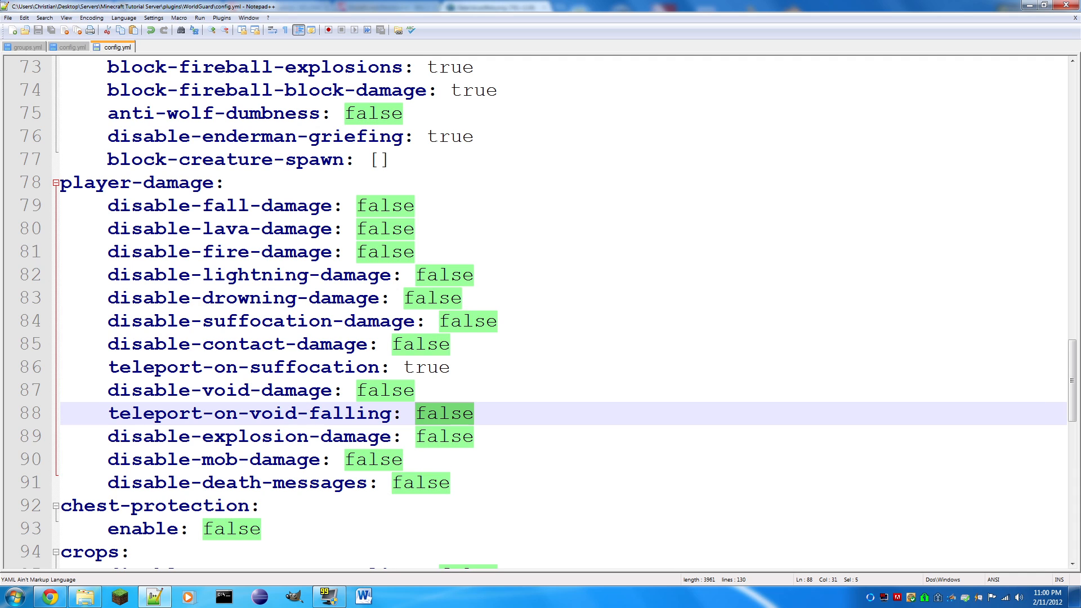
type("tru")
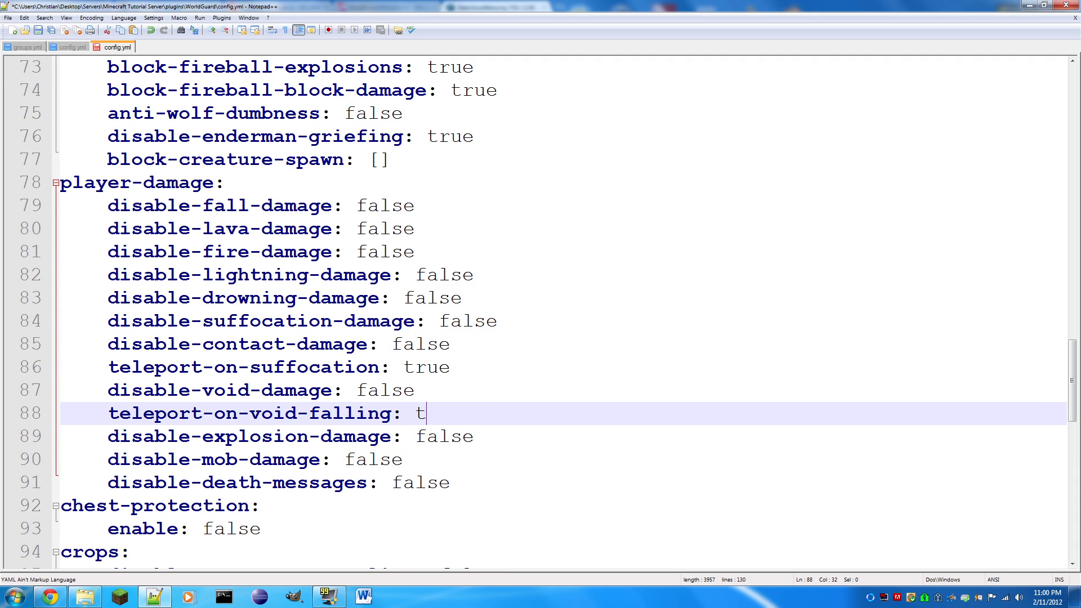
key("BackSpace")
key("BackSpace")
key("BackSpace")
type("false")
key("ctrl+s")
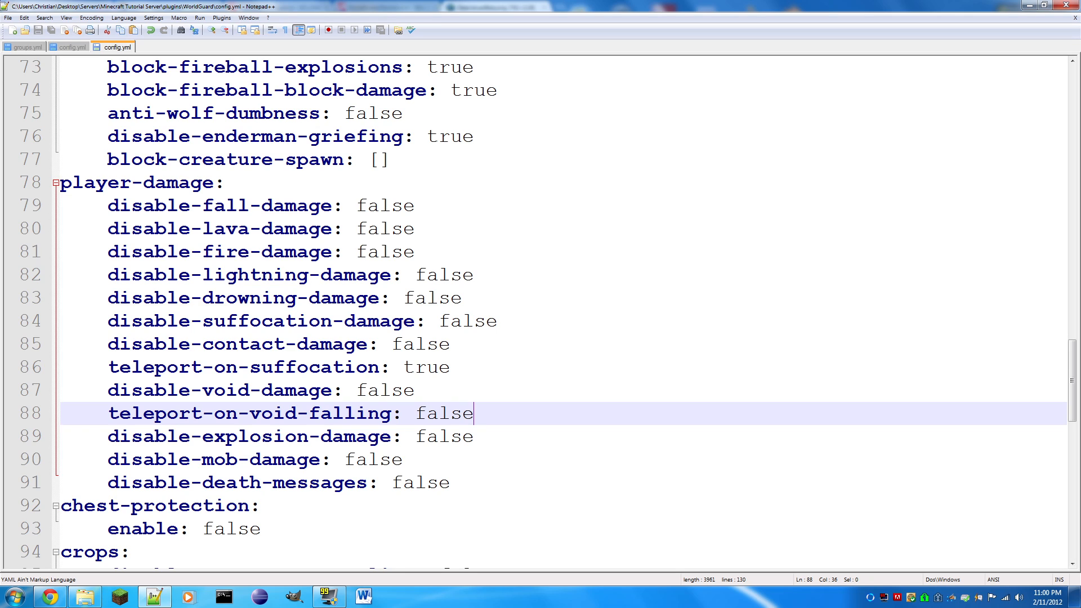
- Try changing disable-explosion-damage in the player-damage section to true, restore false and save the file
key("Down")
key("shift+Left")
key("shift+Left")
key("shift+Left")
key("shift+Left")
key("shift+Left")
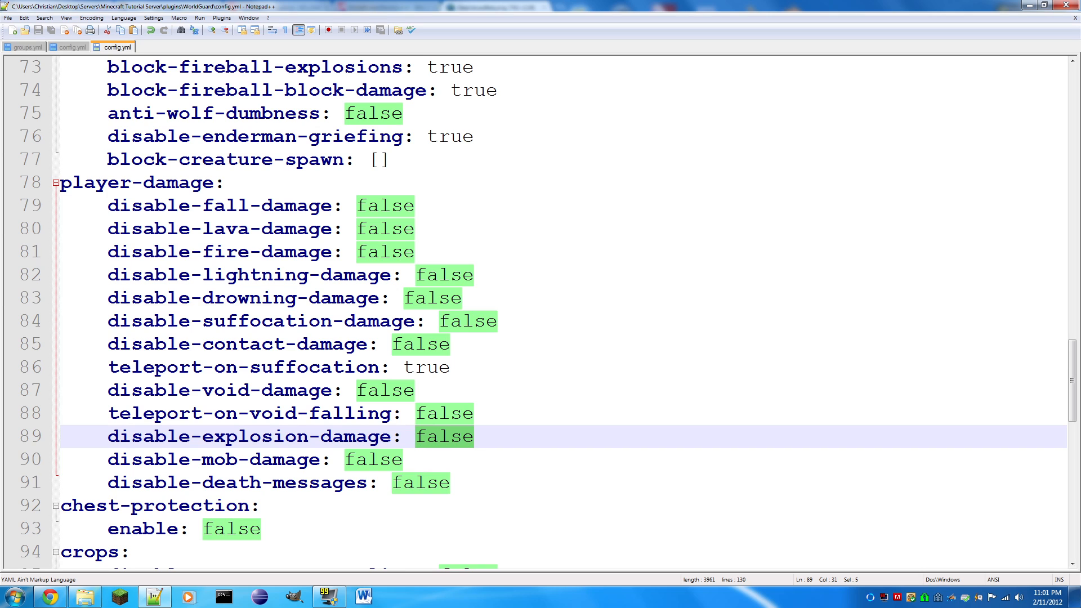
type("tur")
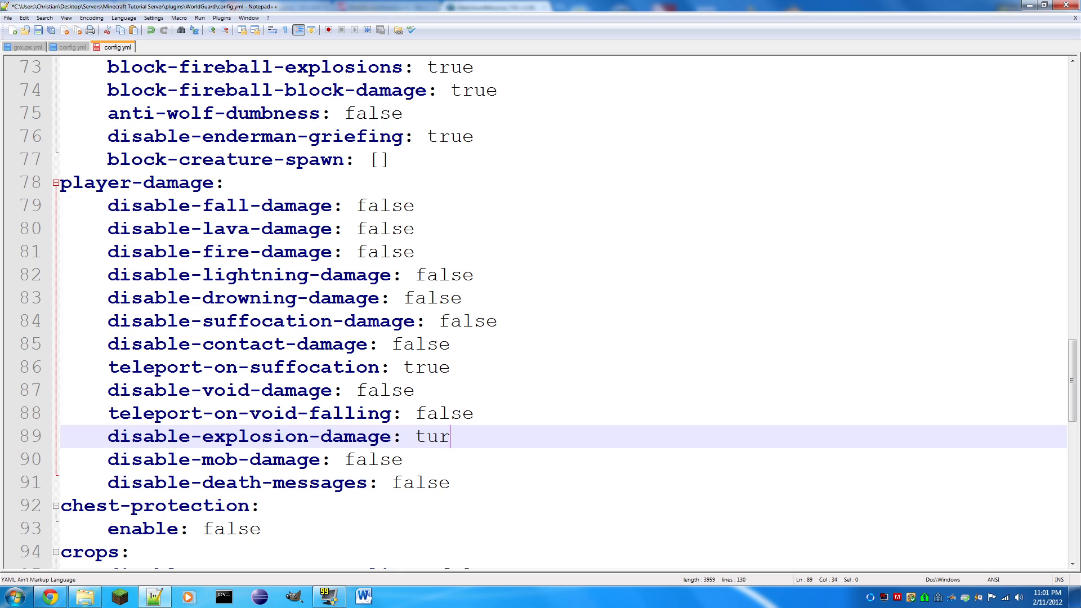
key("BackSpace")
key("BackSpace")
key("BackSpace")
type("false")
key("ctrl+s")
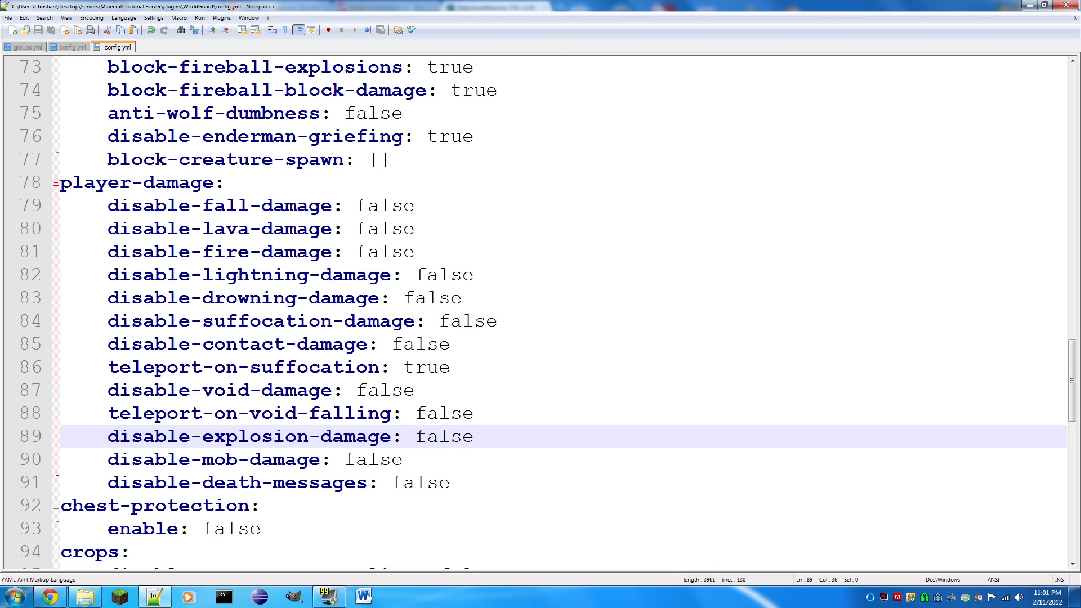
- Review the disable-mob-damage and disable-death-messages options and the enable option of the chest-protection section
left_click_drag(403, 459, 345, 459)
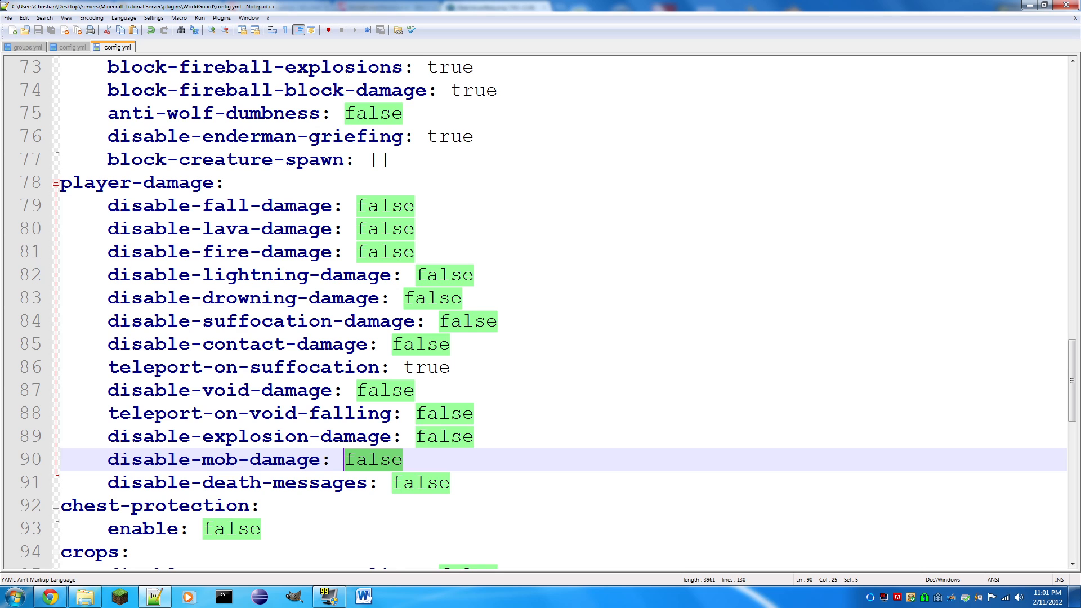
left_click_drag(451, 482, 393, 484)
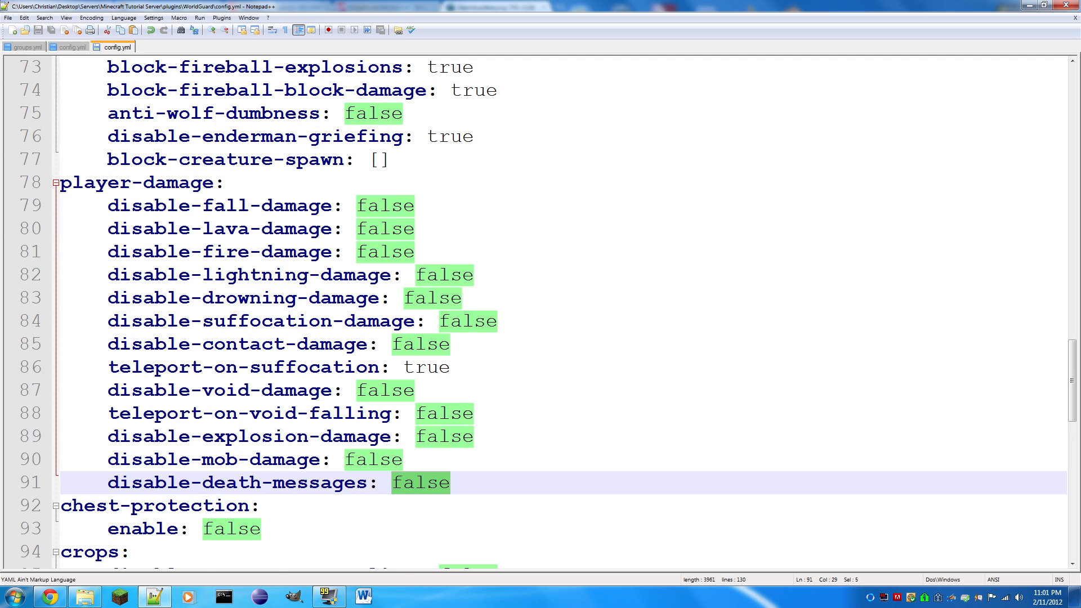
scroll(394, 495, "down", 1)
left_click_drag(262, 459, 203, 460)
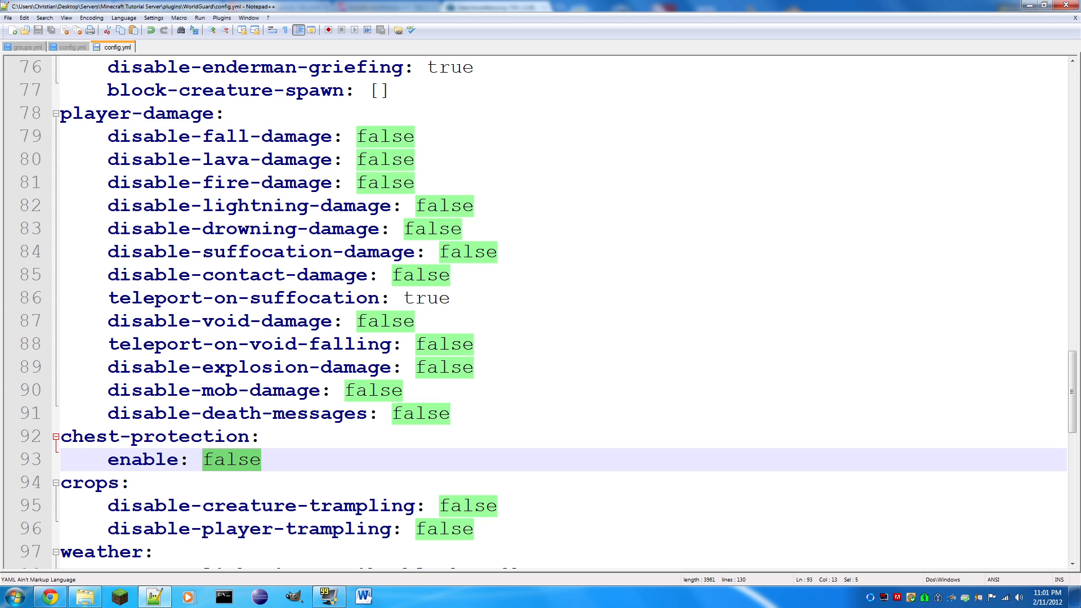
- Set both disable-creature-trampling and disable-player-trampling in the crops section to true and save the file
scroll(541, 309, "down", 1)
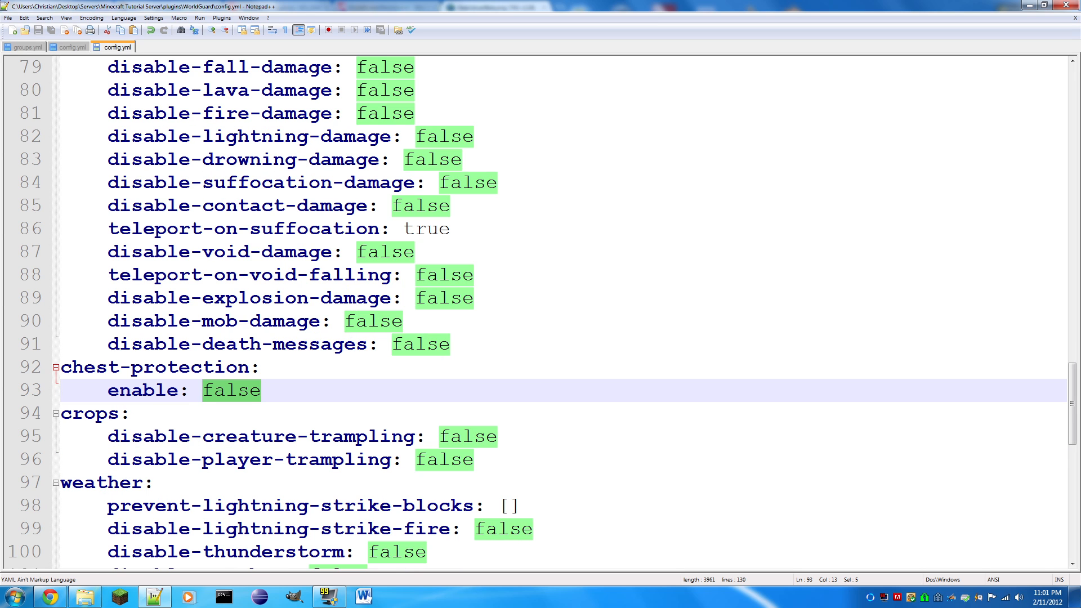
left_click_drag(498, 437, 438, 436)
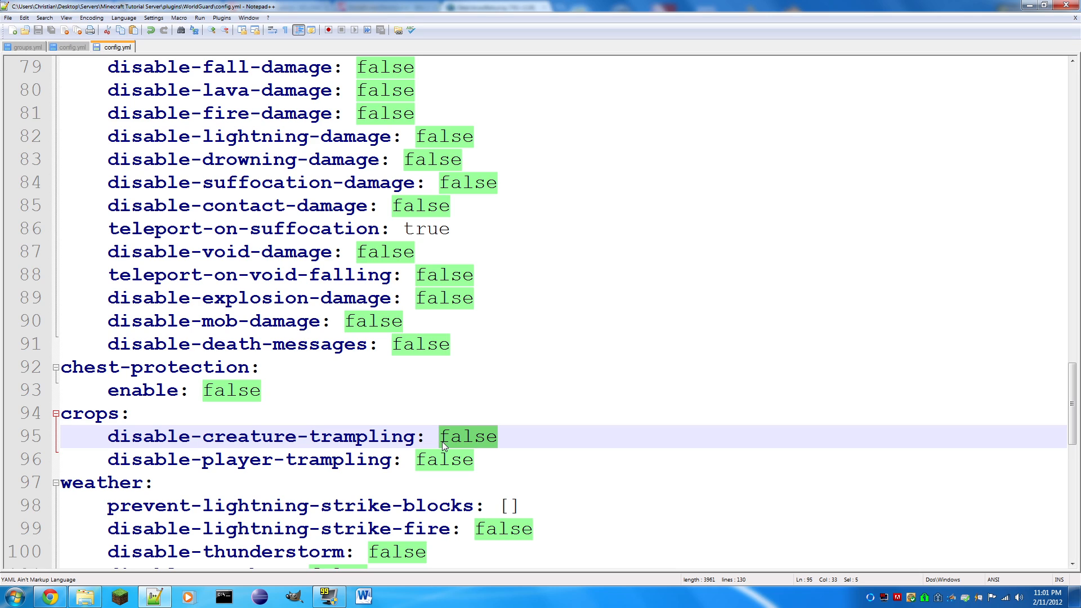
type("true")
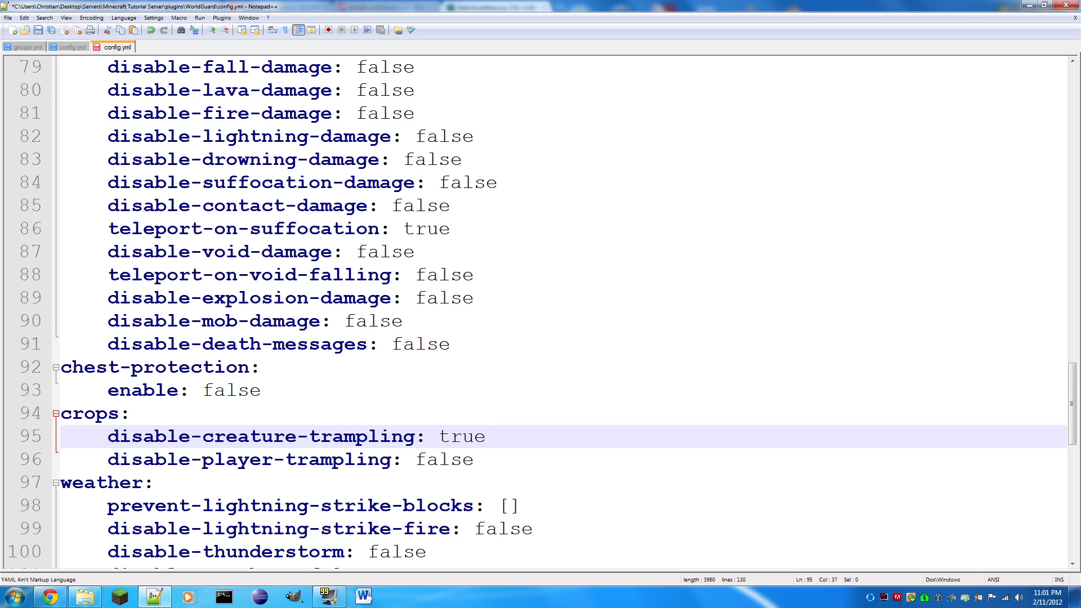
key("Down")
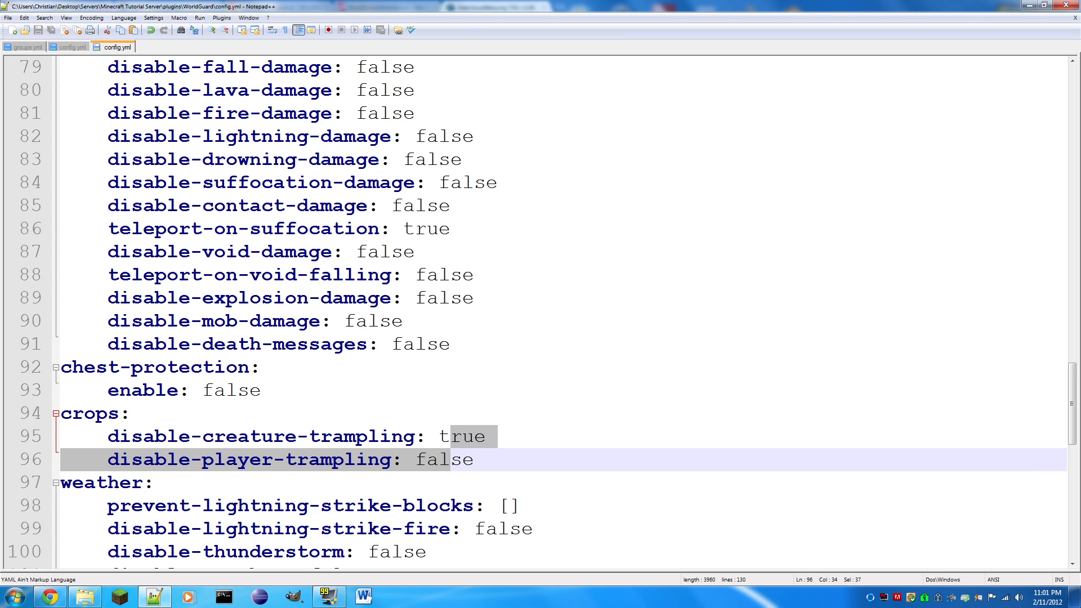
key("shift+Left")
key("shift+Left")
key("shift+Left")
key("shift+Left")
key("shift+Left")
type("true")
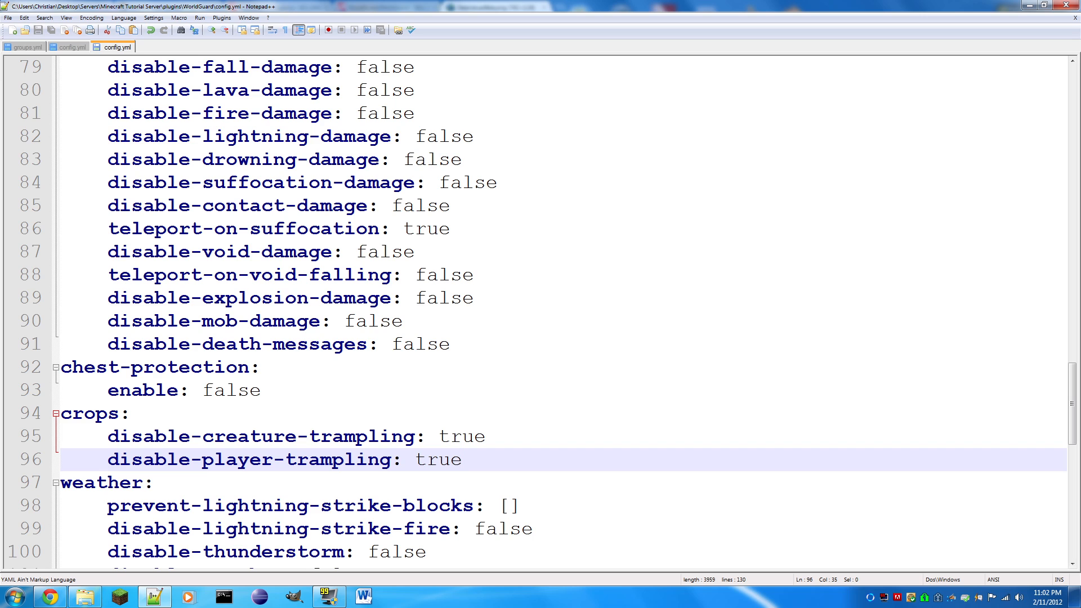
- Replace the empty brackets of prevent-lightning-strike-blocks in the weather section with 5,17,18 and save the file
scroll(541, 310, "down", 2)
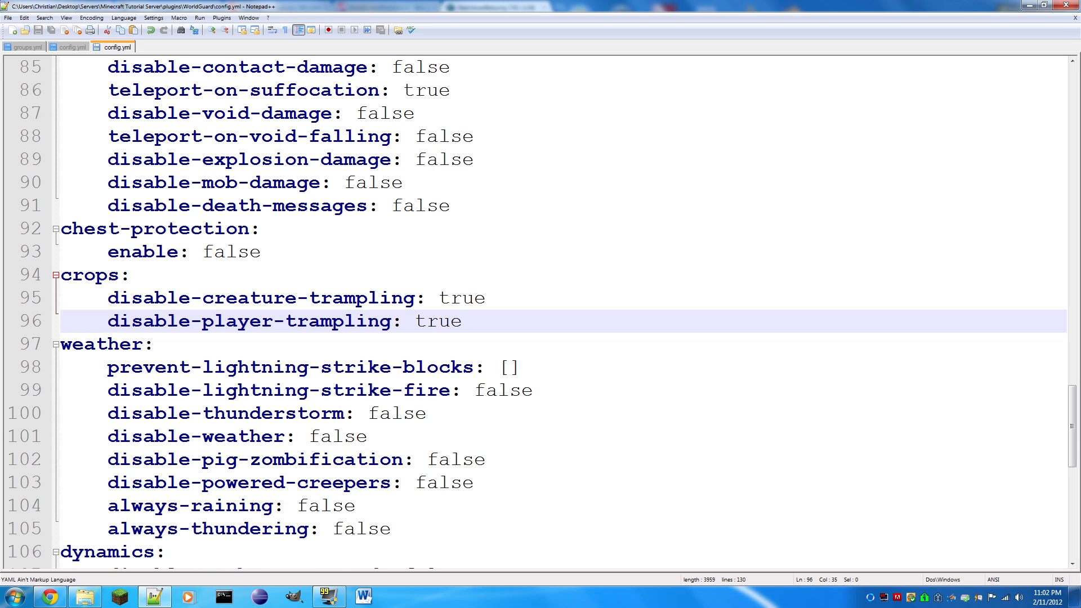
left_click_drag(519, 367, 495, 369)
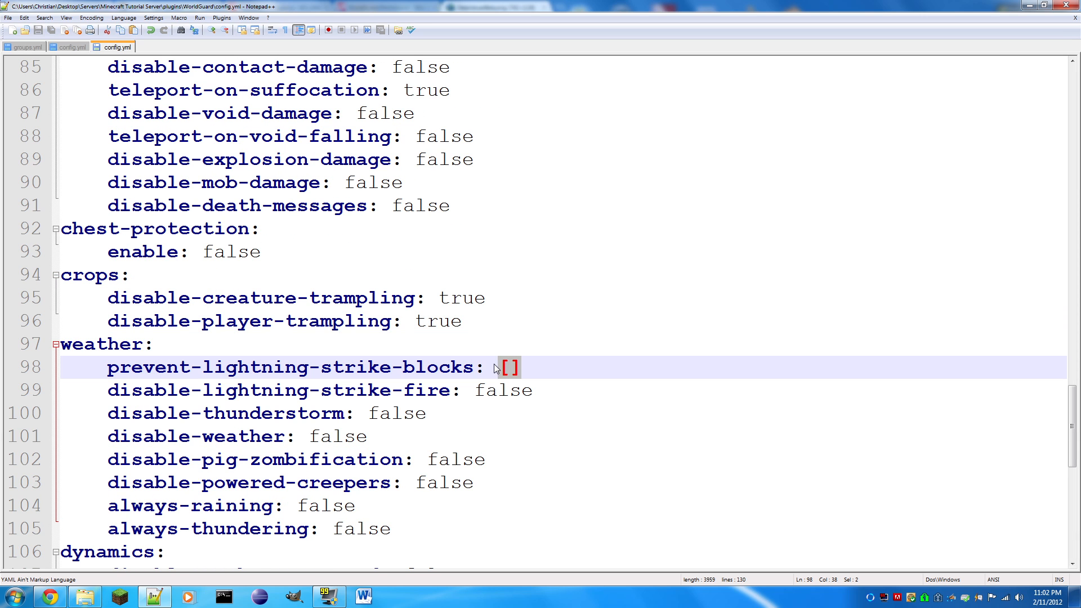
type("5,17,18")
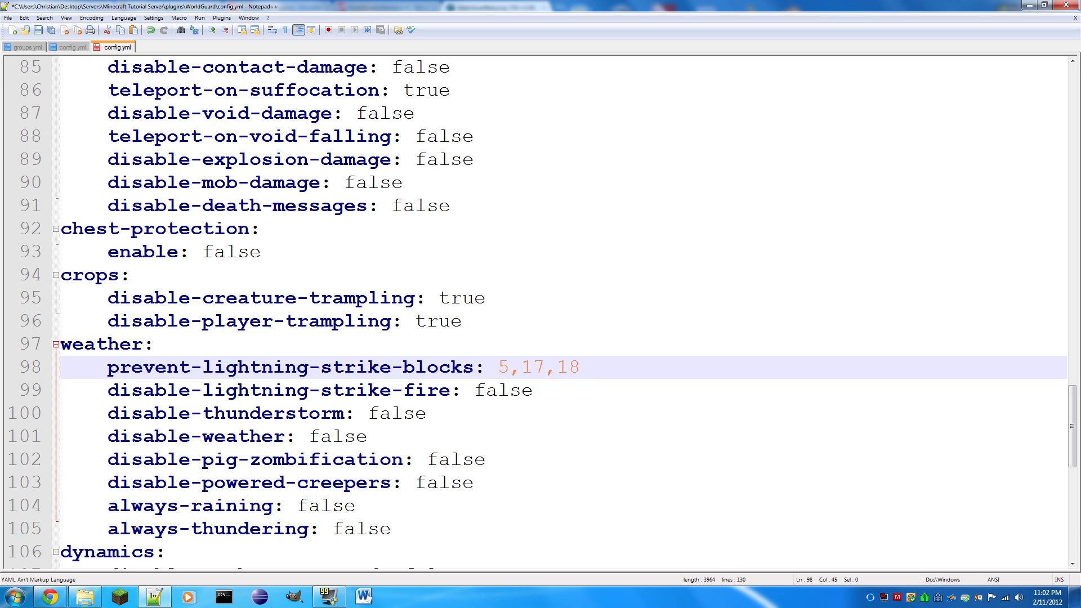
key("ctrl+s")
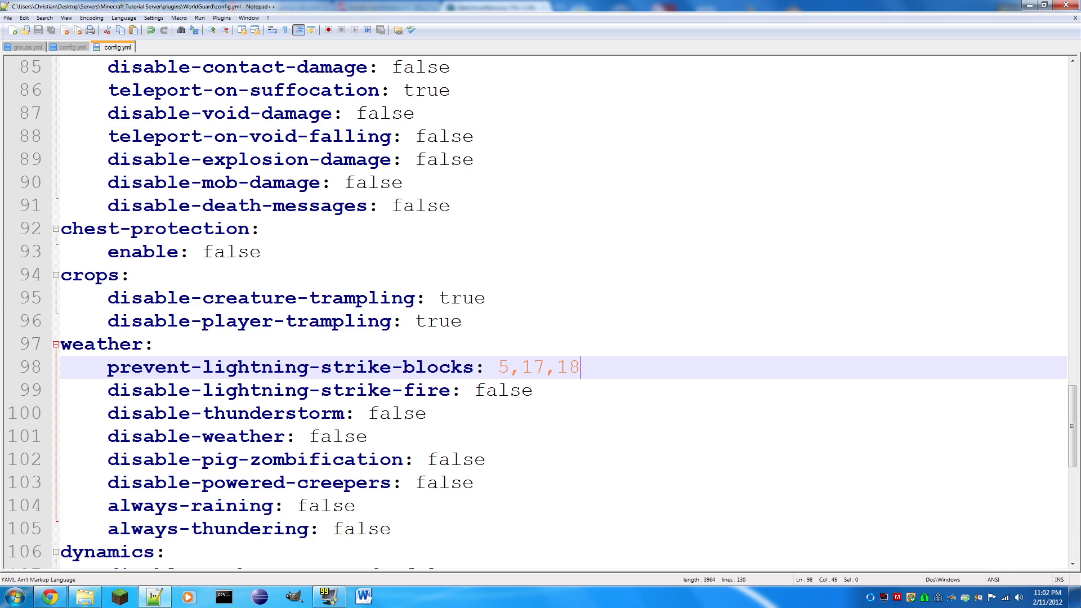
- Set disable-lightning-strike-fire in the weather section to true, save the file and highlight block IDs in the prevent-lightning-strike-blocks list
key("Down")
key("ctrl+shift+Left")
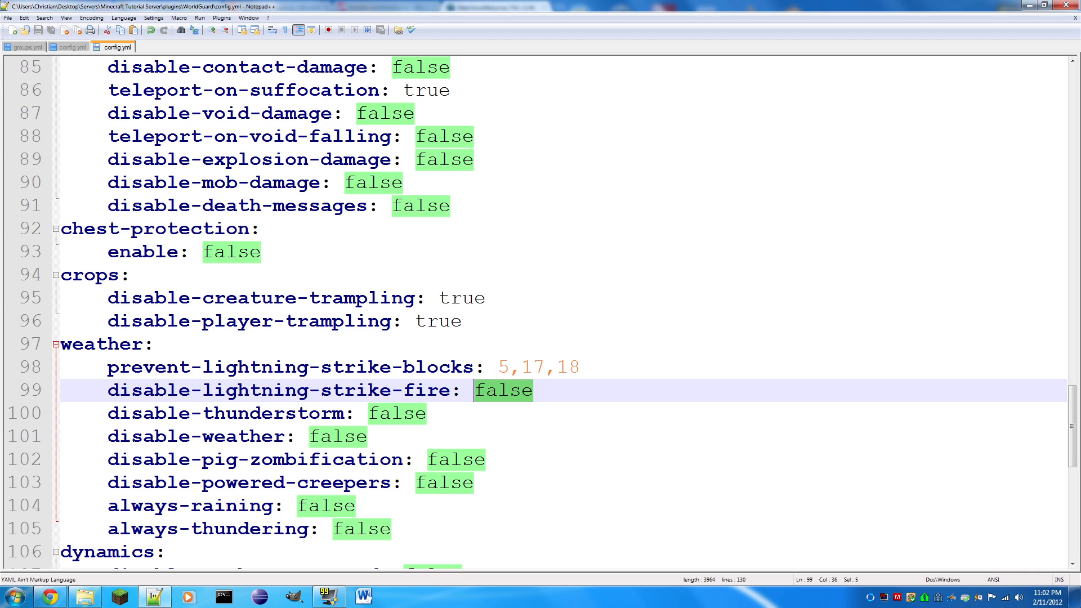
type("true")
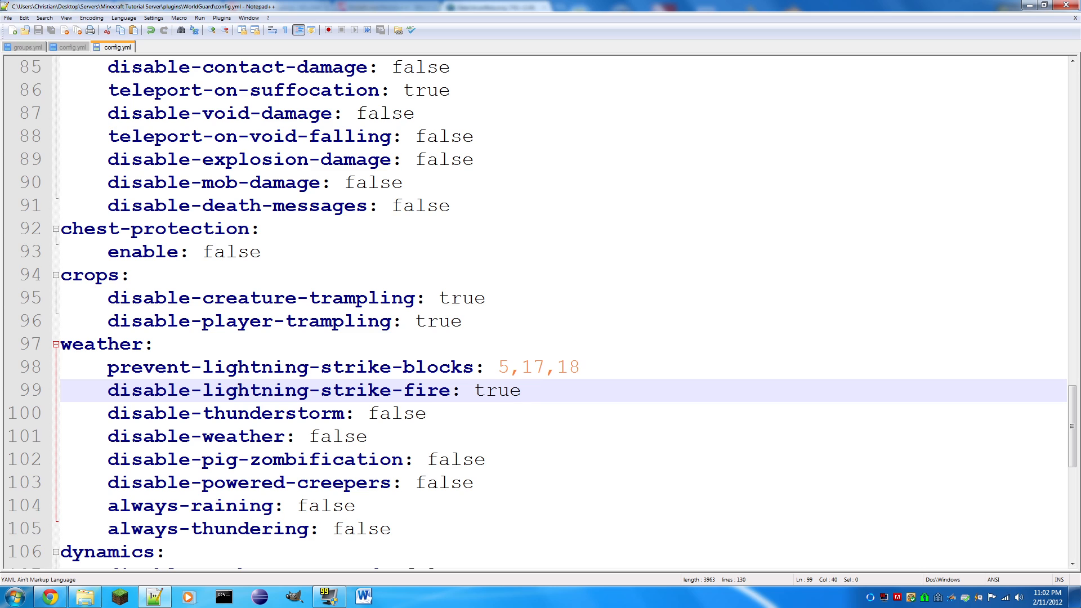
key("Up")
key("End")
key("ctrl+shift+Left")
key("ctrl+shift+Left")
key("ctrl+shift+Left")
key("ctrl+shift+Left")
key("ctrl+shift+Left")
key("ctrl+shift+Left")
key("shift+Right")
key("shift+Right")
- Set disable-thunderstorm in the weather section to true
key("Down")
key("Down")
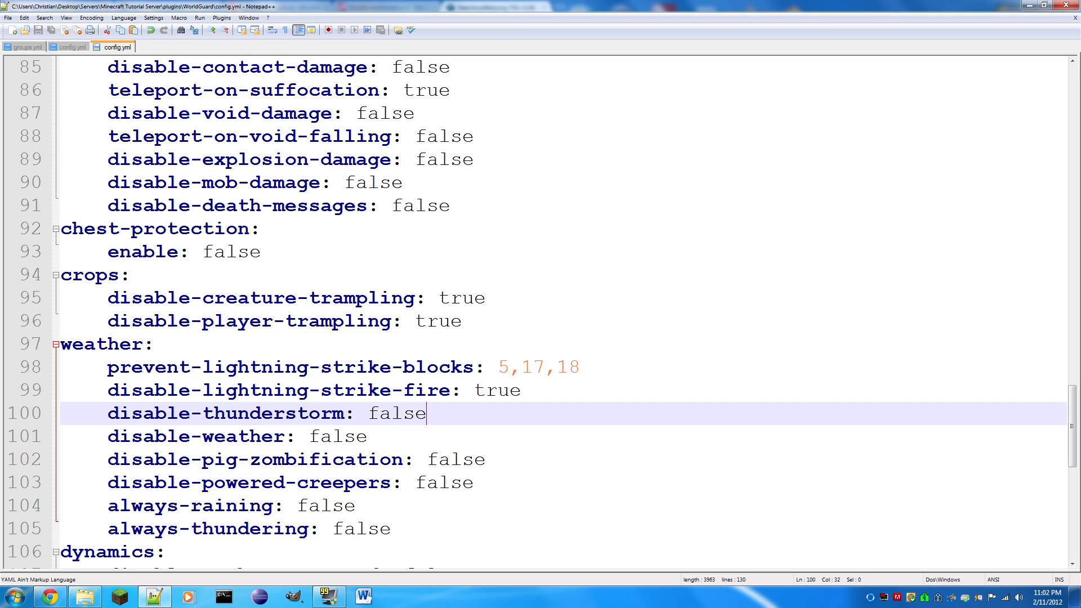
key("ctrl+shift+Left")
type("true")
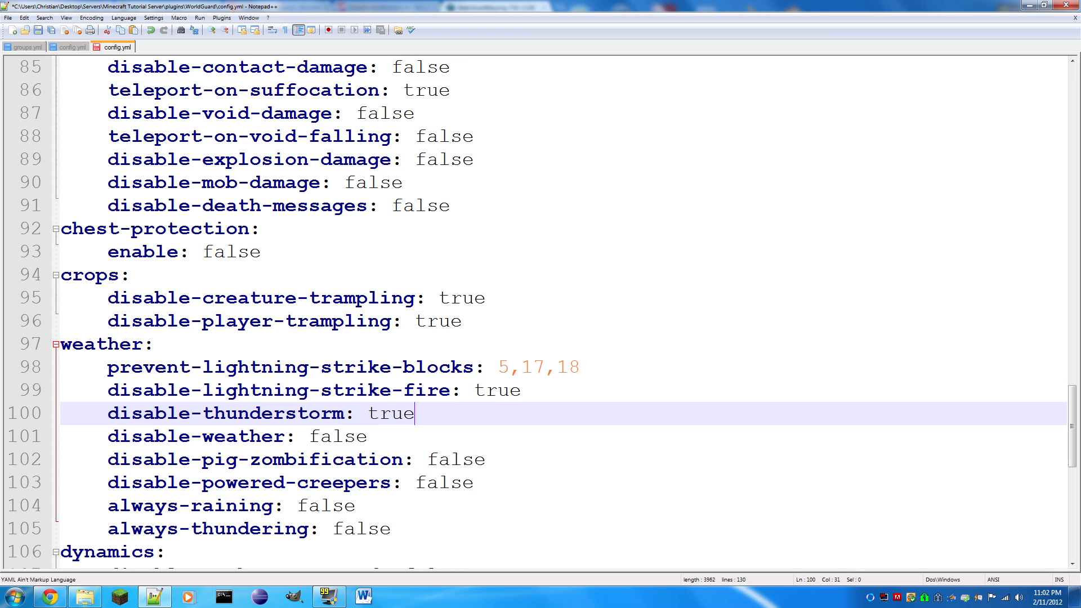
- Set disable-weather in the weather section to true and save the file
key("Down")
key("ctrl+shift+Left")
type("true")
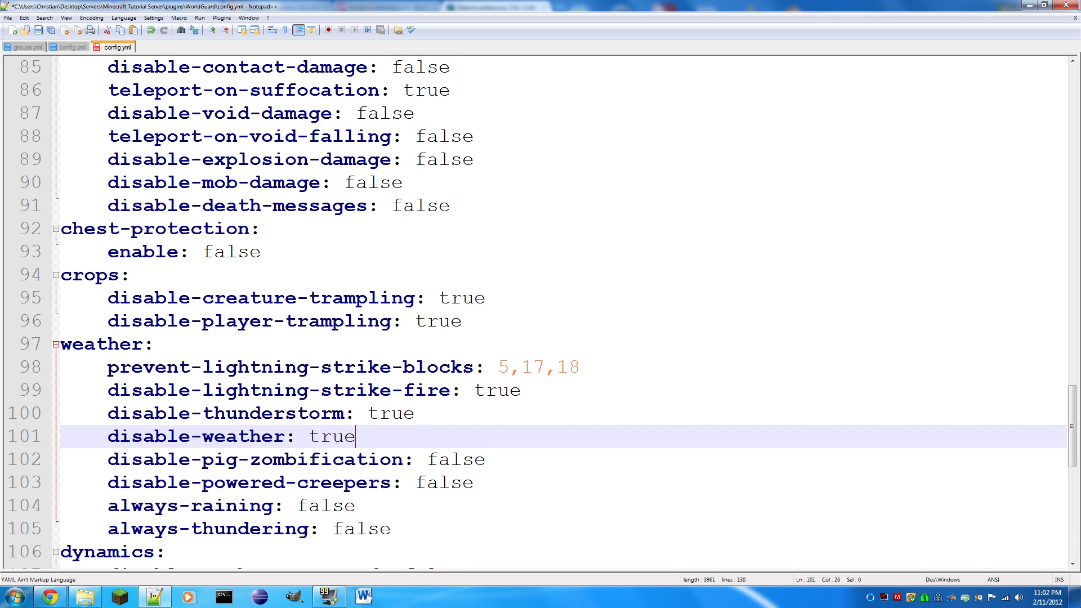
key("ctrl+s")
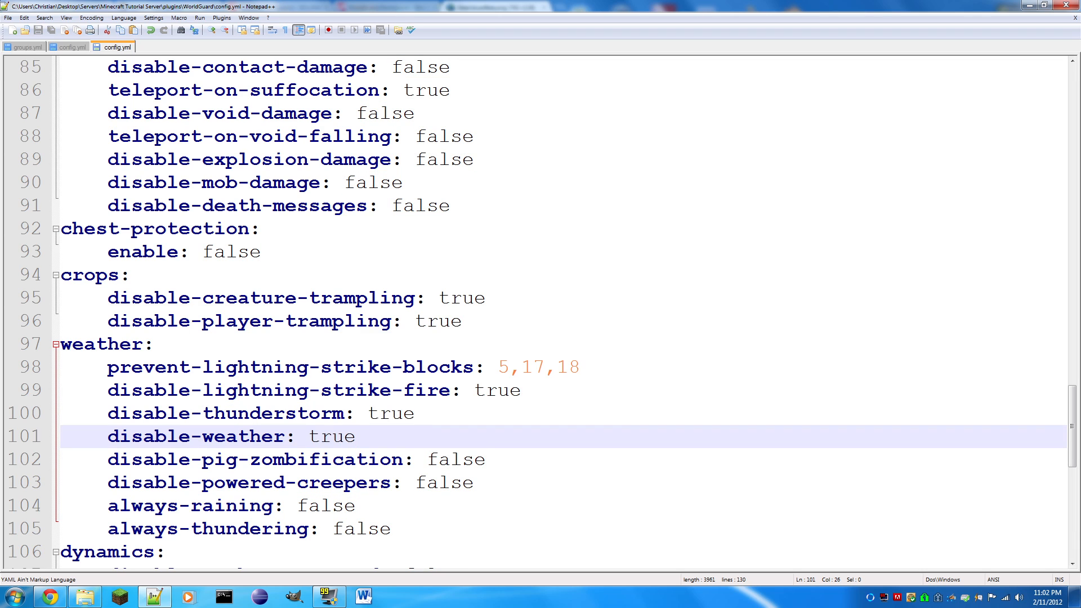
- Review the values of disable-pig-zombification, always-raining and always-thundering in the weather section
key("Down")
key("End")
key("ctrl+shift+Left")
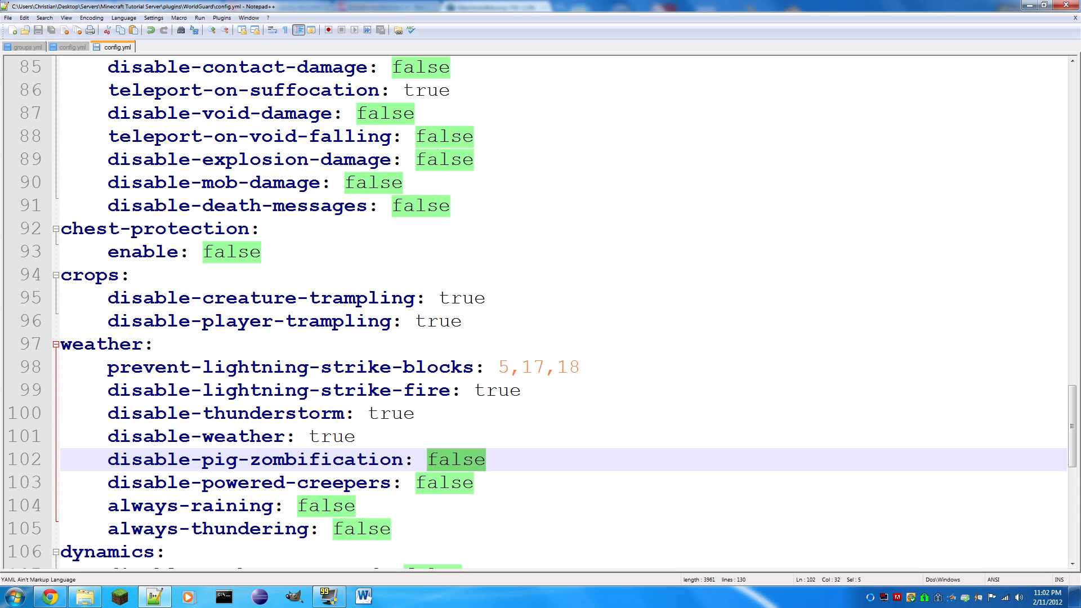
key("Down")
key("Down")
key("shift+Left")
key("shift+Left")
key("shift+Left")
key("shift+Left")
key("shift+Left")
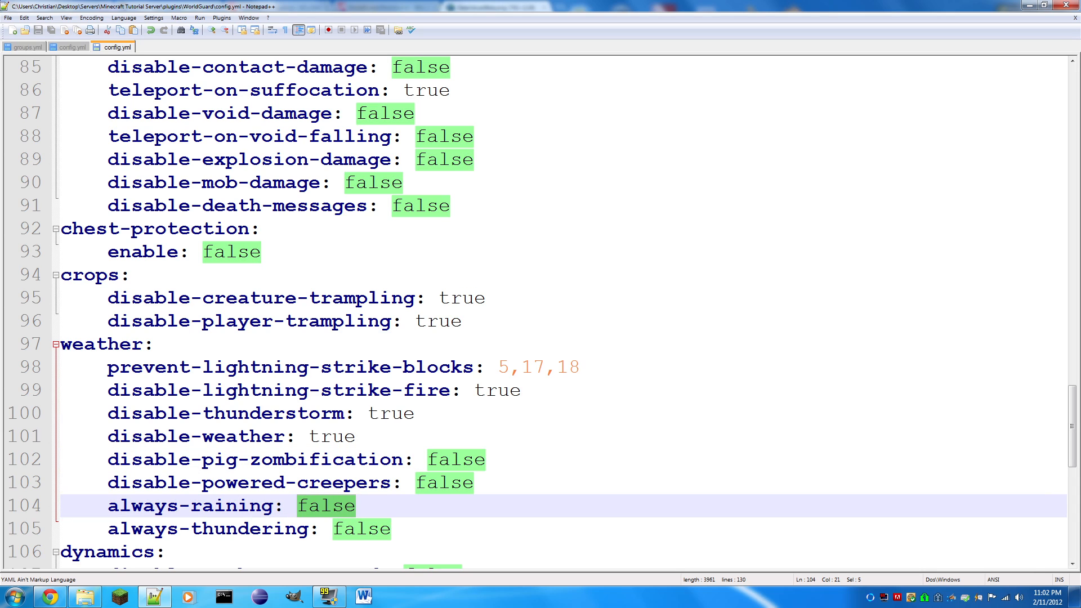
key("Down")
key("End")
key("shift+Left")
key("shift+Left")
key("shift+Left")
key("shift+Left")
key("shift+Left")
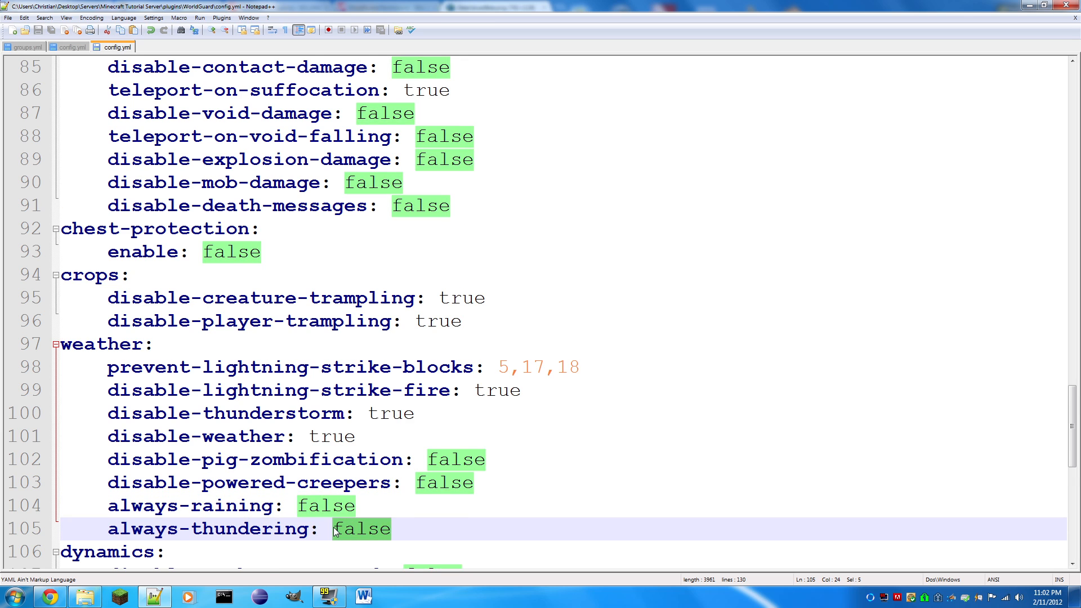
- Set disable-ice-melting in the dynamics section to true and save the file
scroll(335, 532, "down", 3)
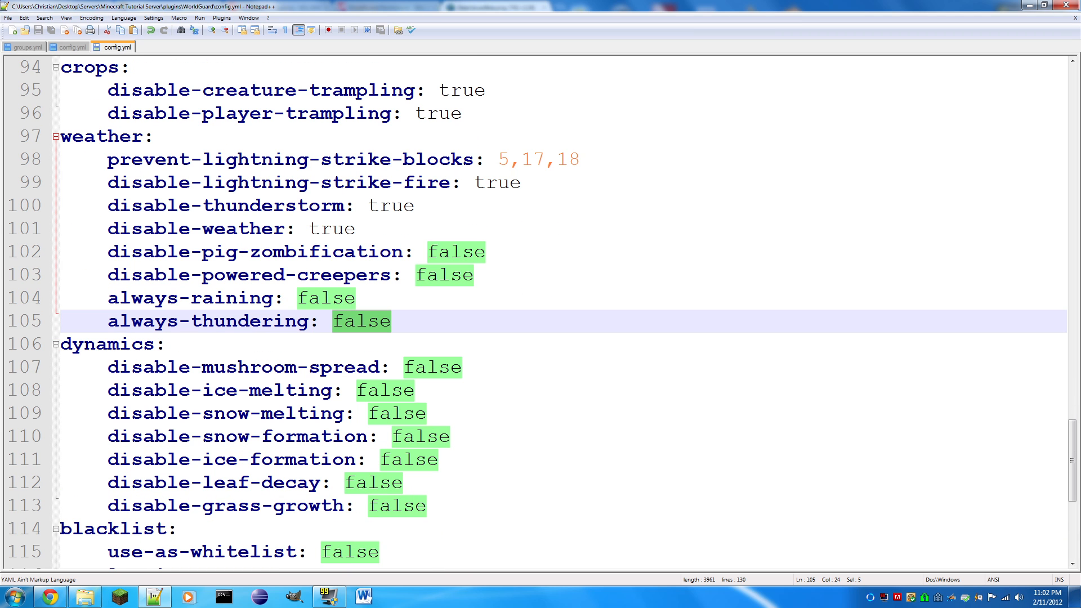
left_click_drag(461, 367, 406, 365)
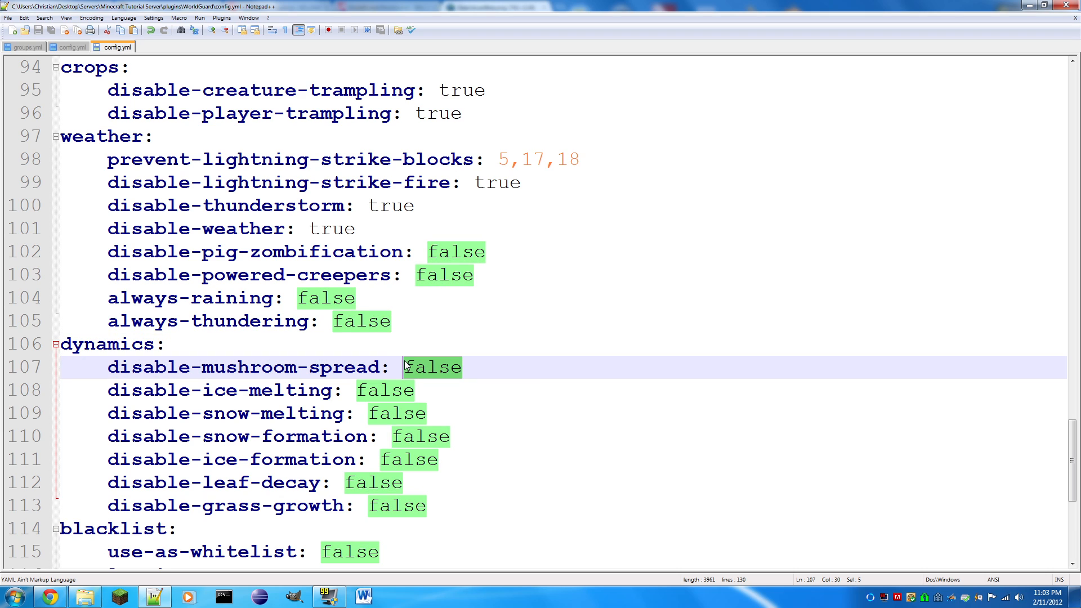
left_click_drag(415, 391, 356, 390)
type("true")
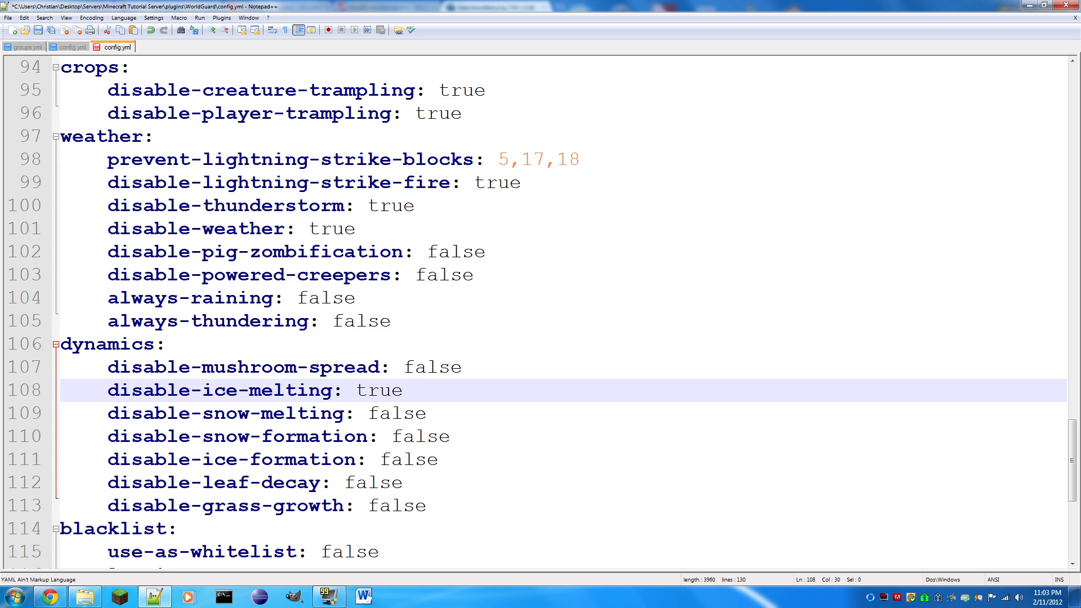
key("ctrl+d")
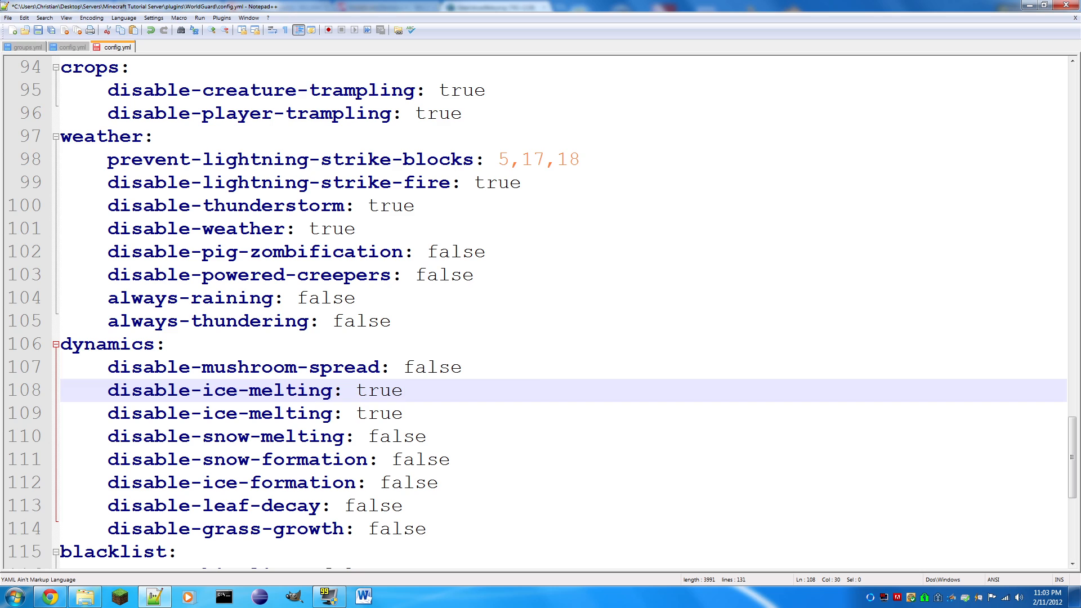
key("ctrl+s")
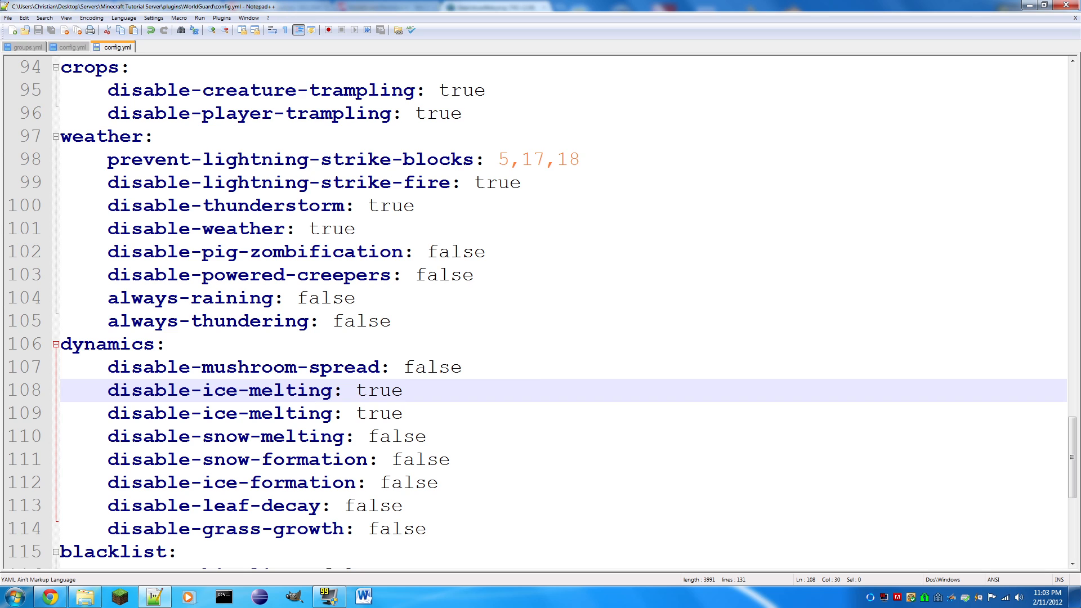
- Delete the duplicated disable-ice-melting line from the dynamics section and save the file
left_click_drag(480, 391, 480, 374)
key("BackSpace")
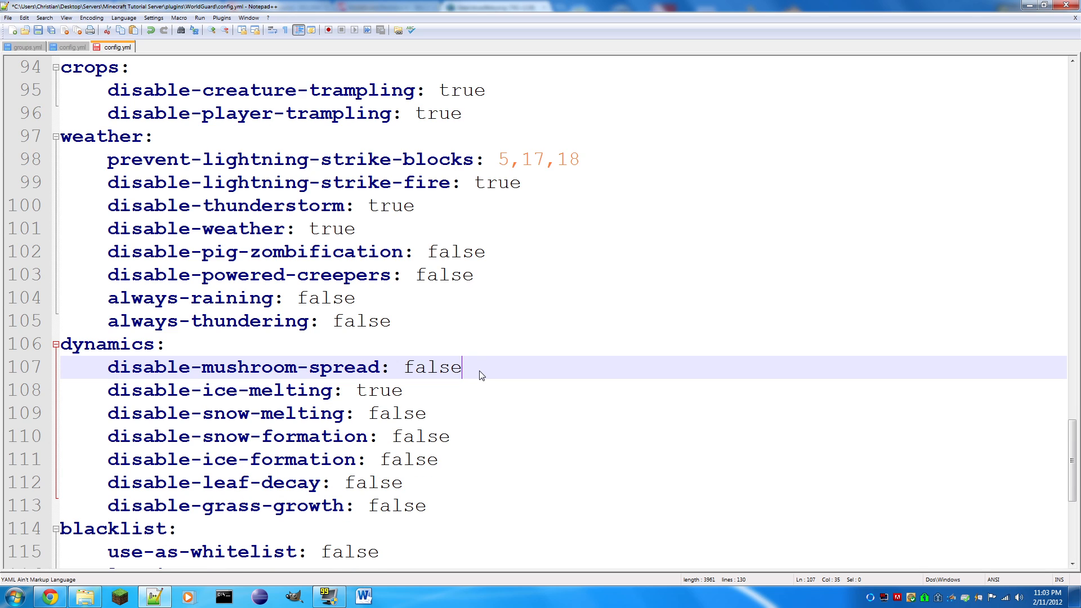
key("ctrl+s")
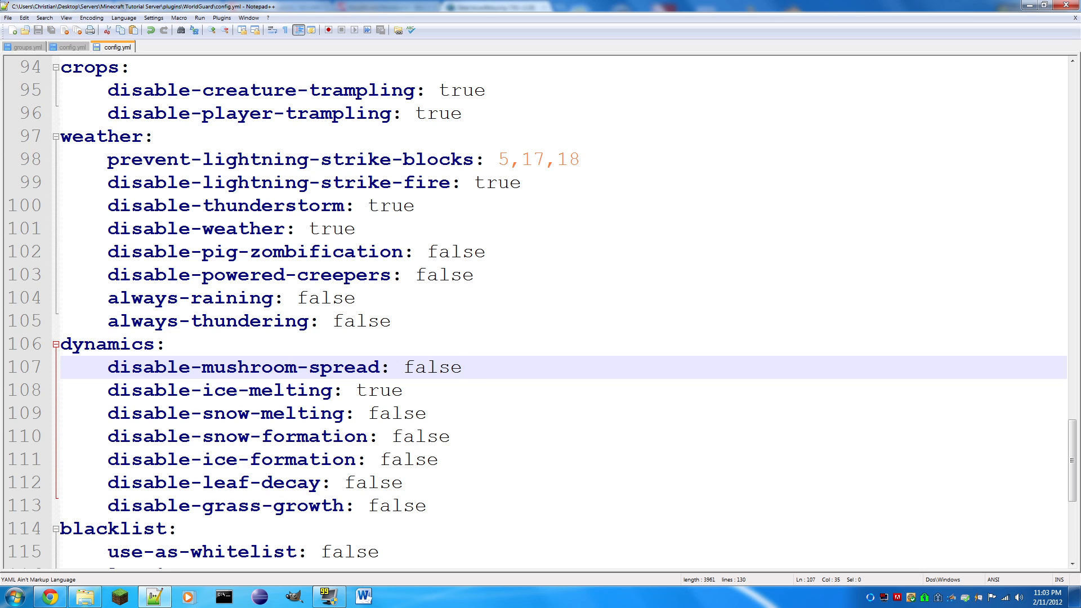
- Set disable-snow-melting in the dynamics section to true and save the file
left_click_drag(426, 415, 374, 422)
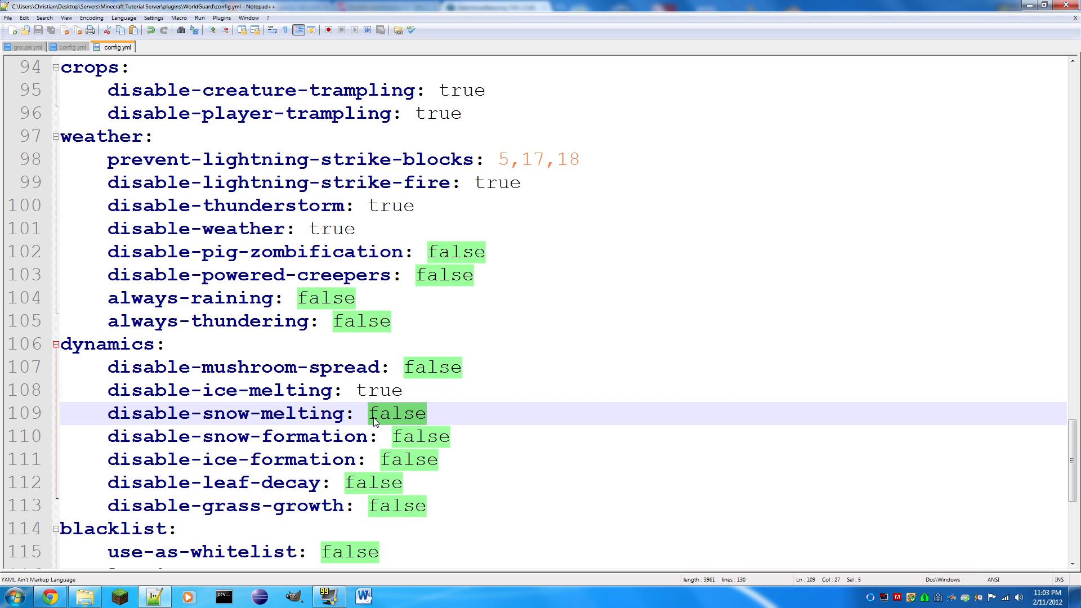
type("true")
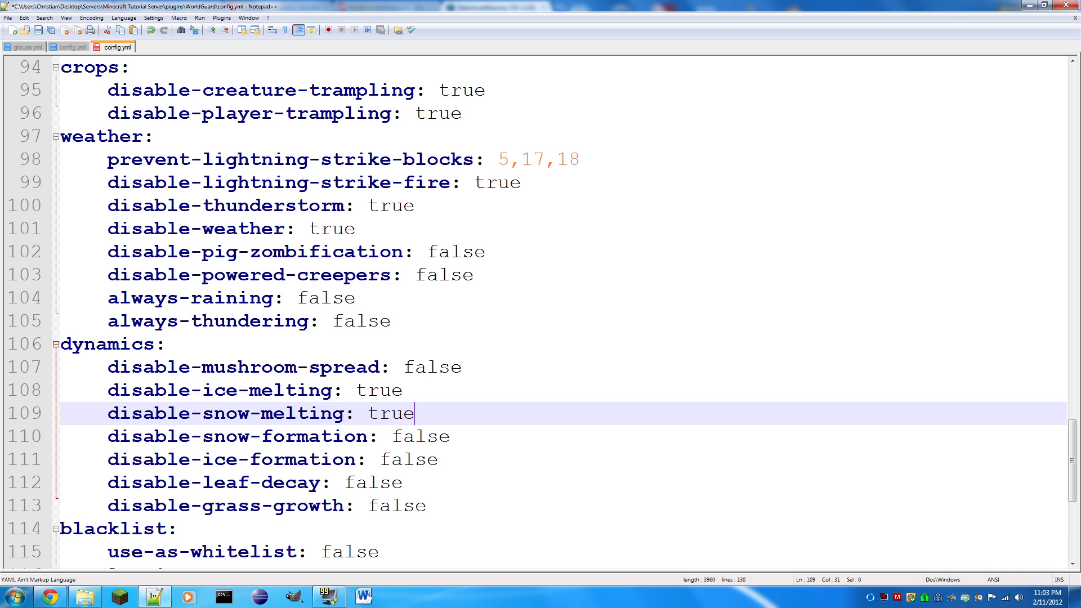
key("ctrl+s")
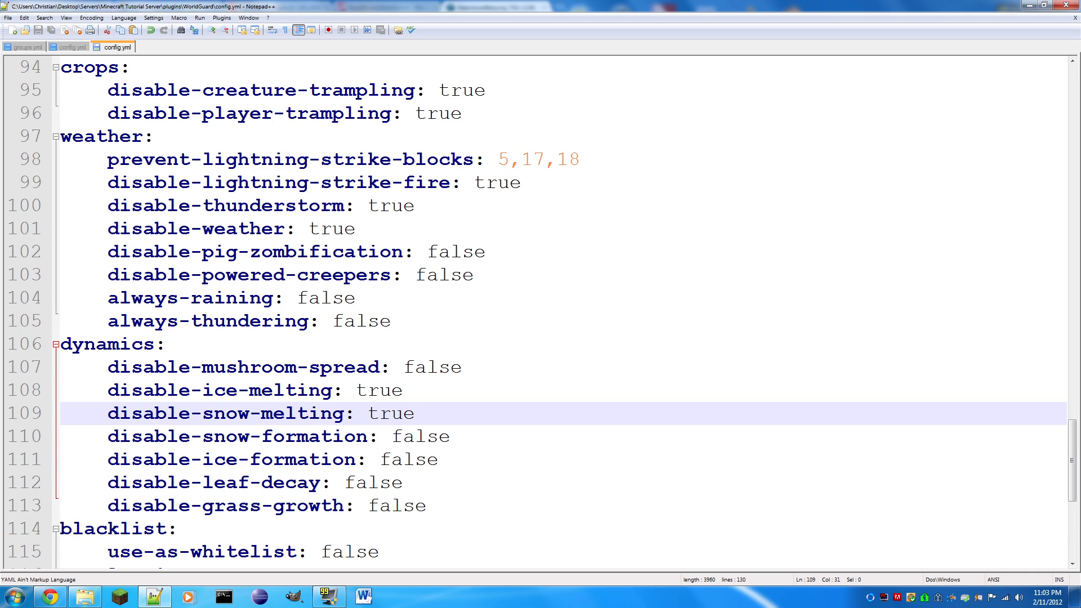
- Set disable-snow-formation in the dynamics section to true
key("Down")
key("End")
key("shift+Left")
key("shift+Left")
key("shift+Left")
key("shift+Left")
key("shift+Left")
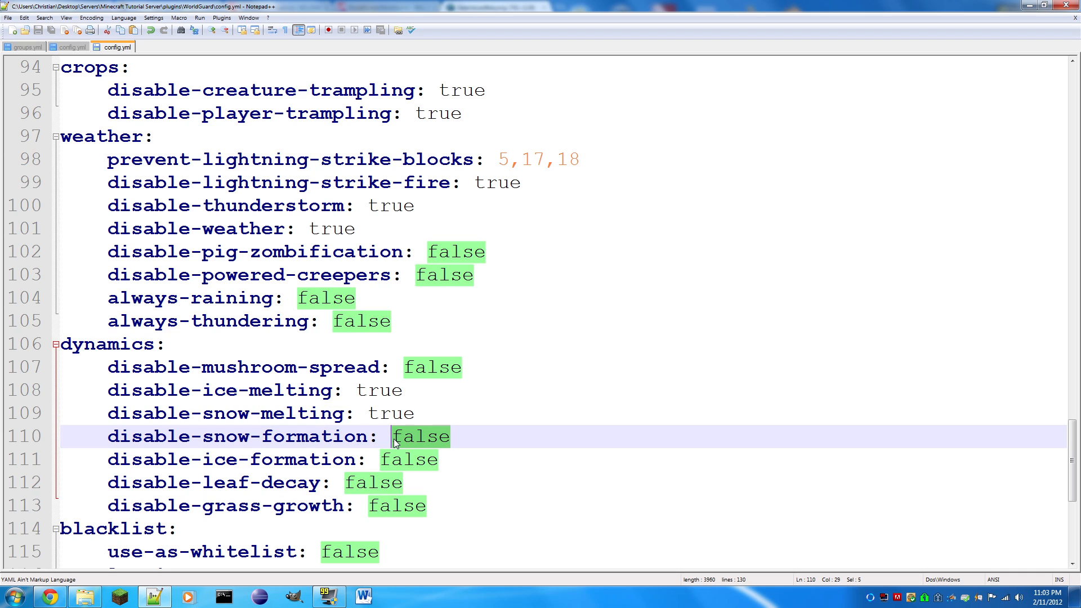
type("true")
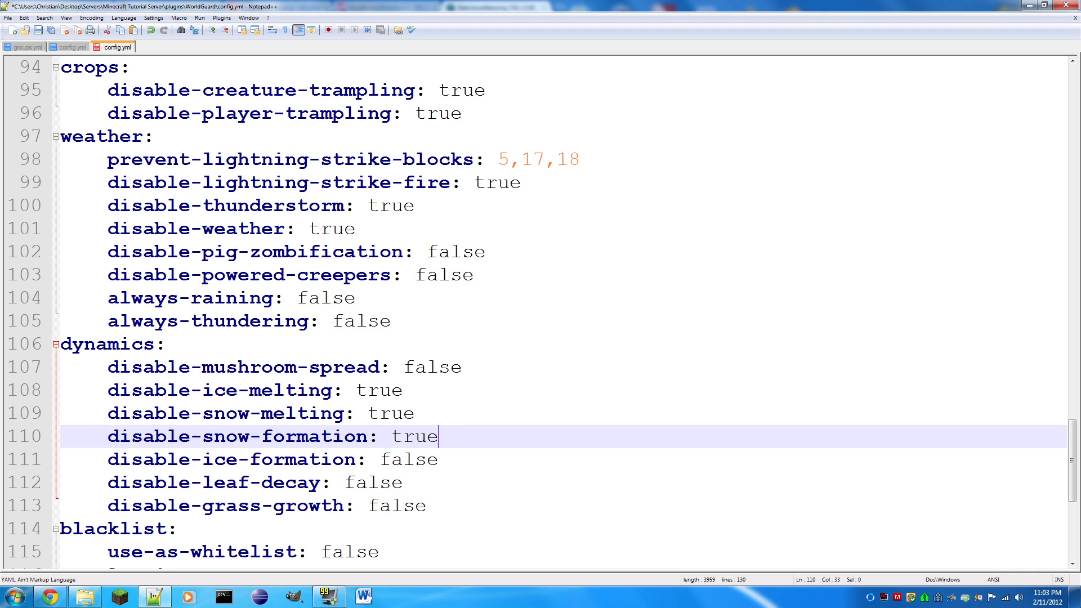
- Set disable-ice-formation in the dynamics section to true and save the file
key("Down")
key("shift+Left")
key("shift+Left")
key("shift+Left")
key("shift+Left")
key("shift+Left")
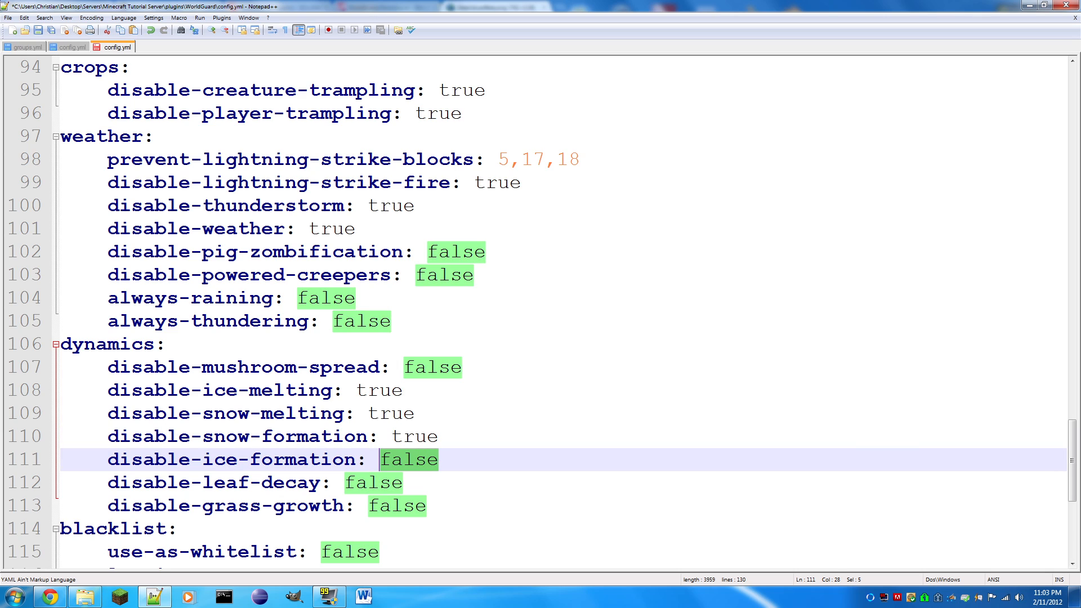
type("true")
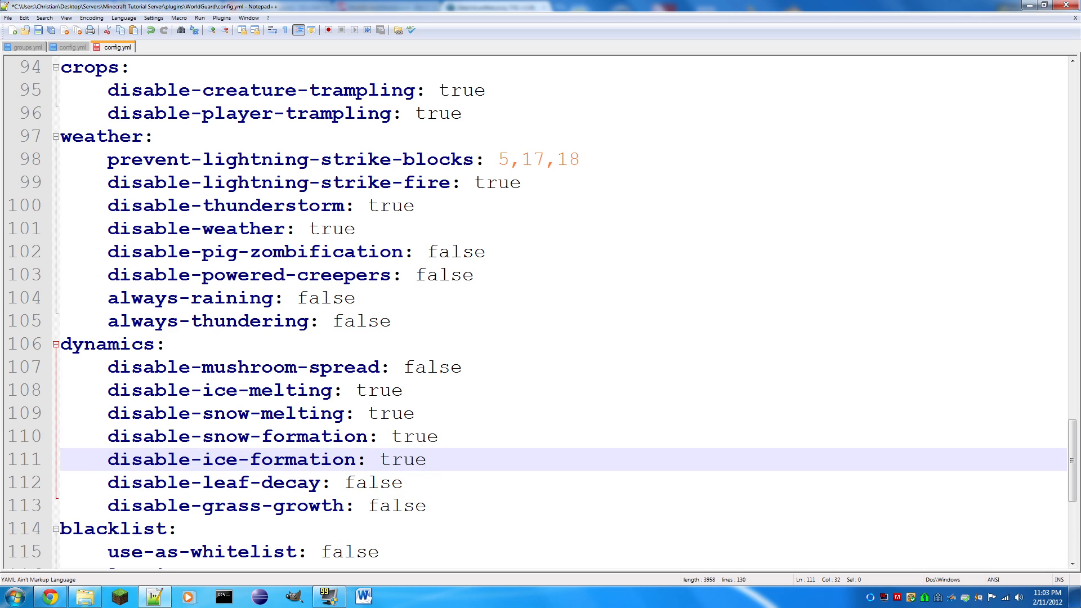
key("ctrl+s")
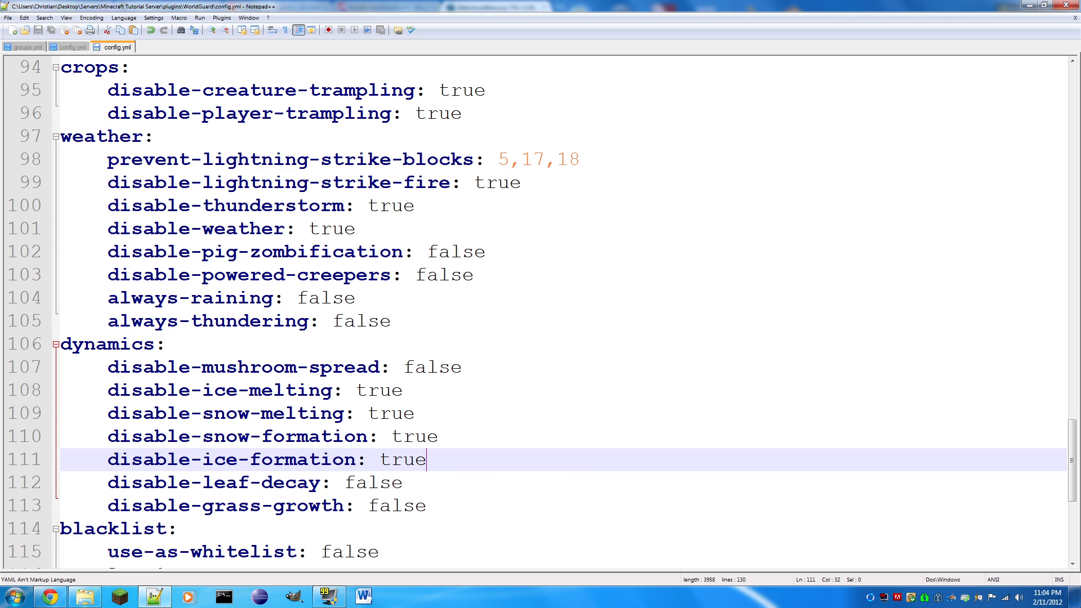
- Set disable-leaf-decay in the dynamics section to true and save the file
key("shift+Left")
key("shift+Left")
key("shift+Left")
key("shift+Left")
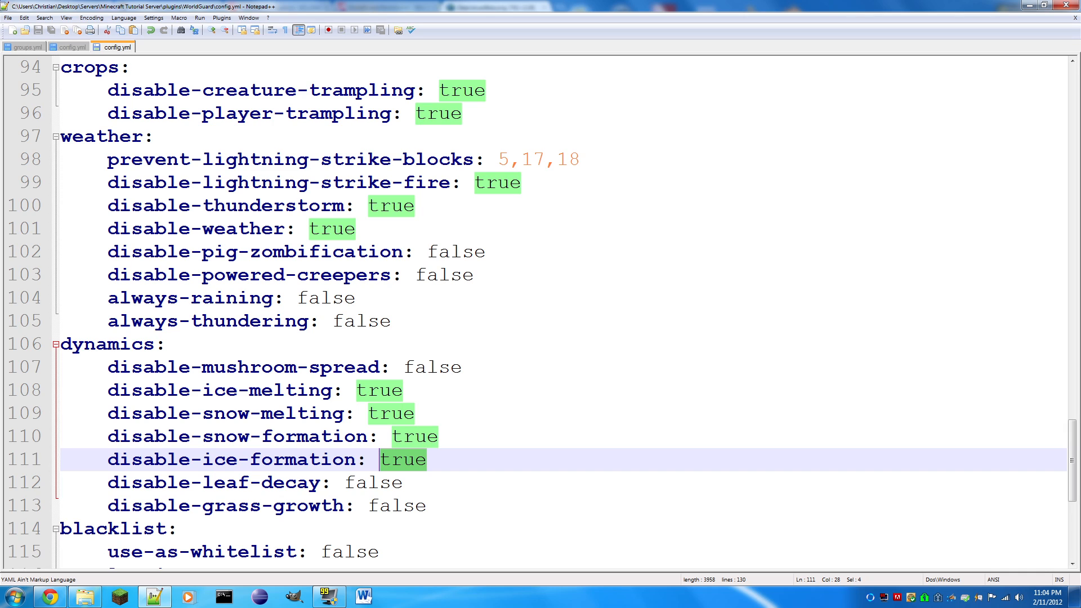
left_click_drag(403, 483, 344, 488)
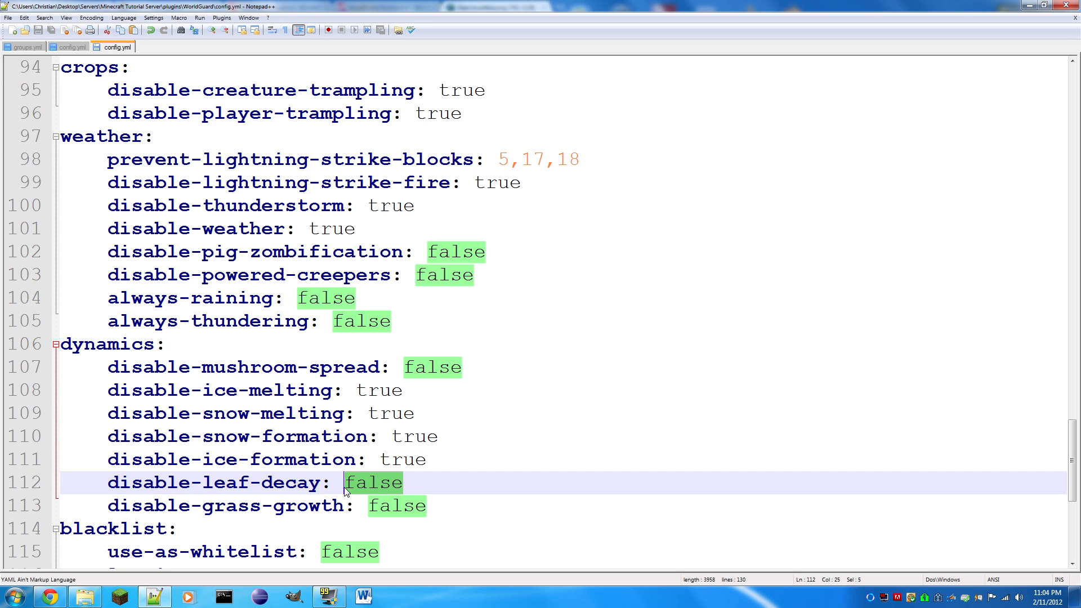
type("true")
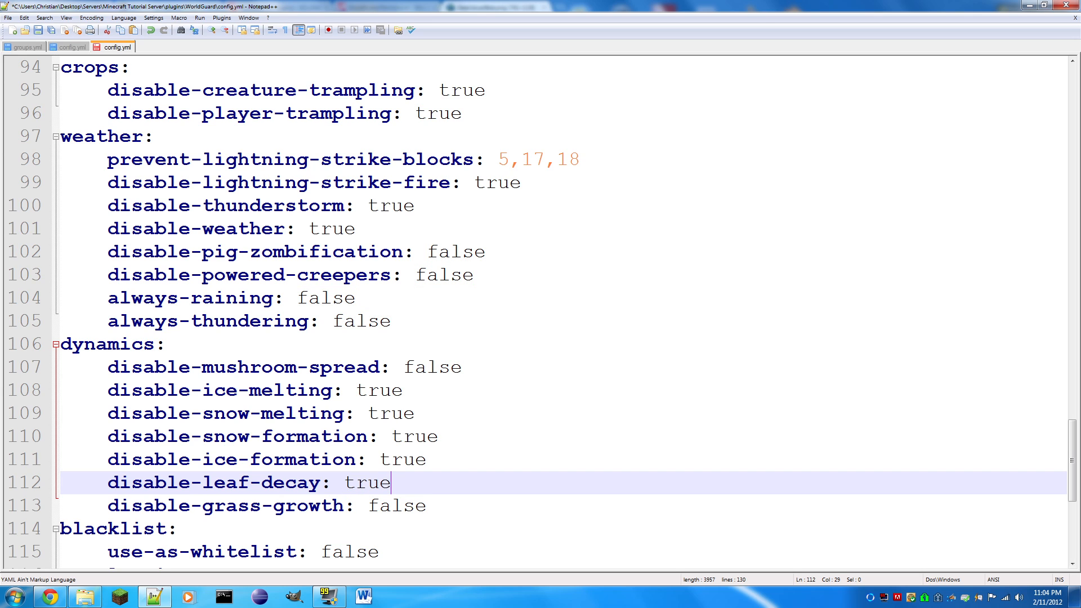
key("ctrl+s")
- Try true for disable-grass-growth in the dynamics section, put it back to false and save the file
scroll(540, 310, "down", 1)
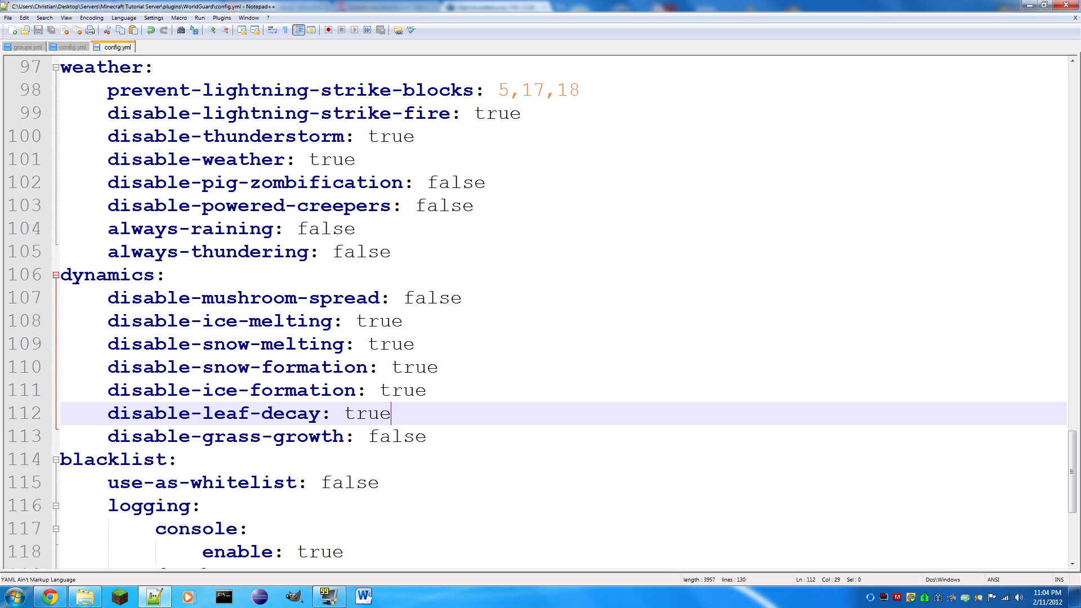
left_click_drag(427, 437, 371, 450)
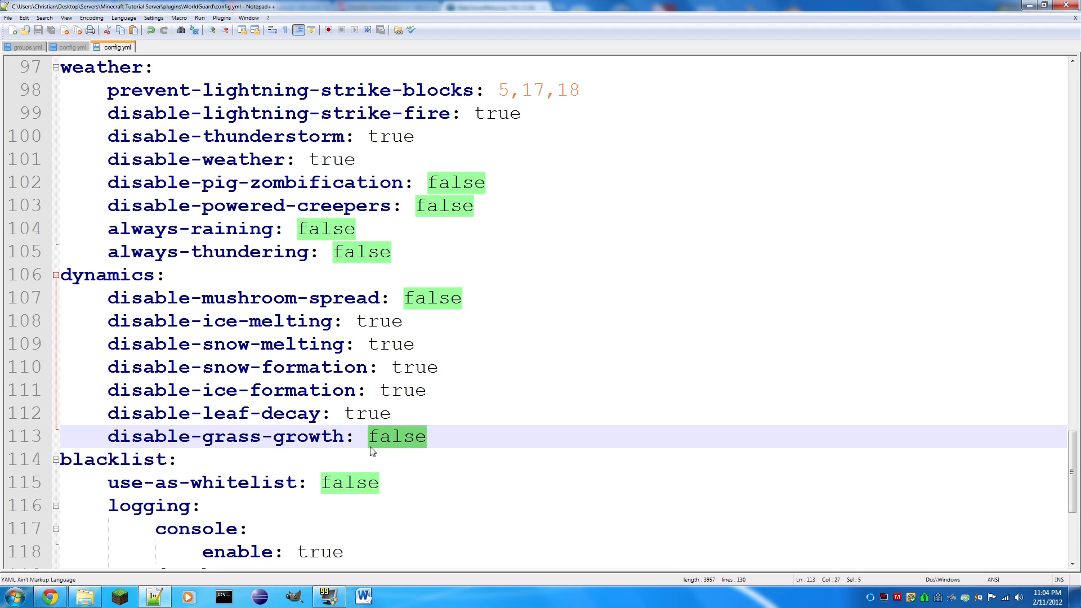
type("true")
key("BackSpace")
key("BackSpace")
key("BackSpace")
key("BackSpace")
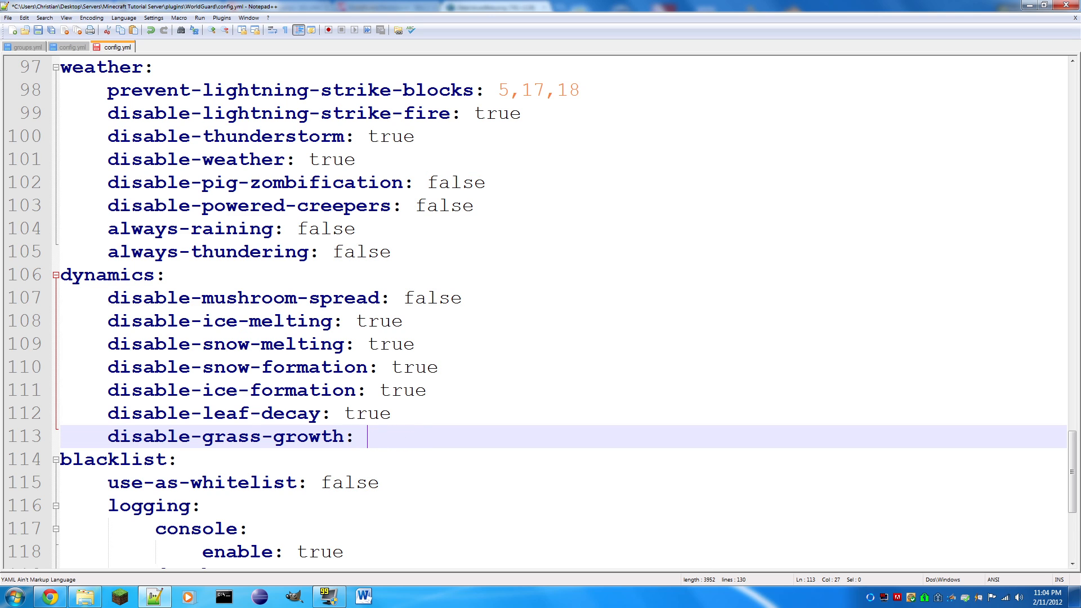
type("false")
key("ctrl+s")
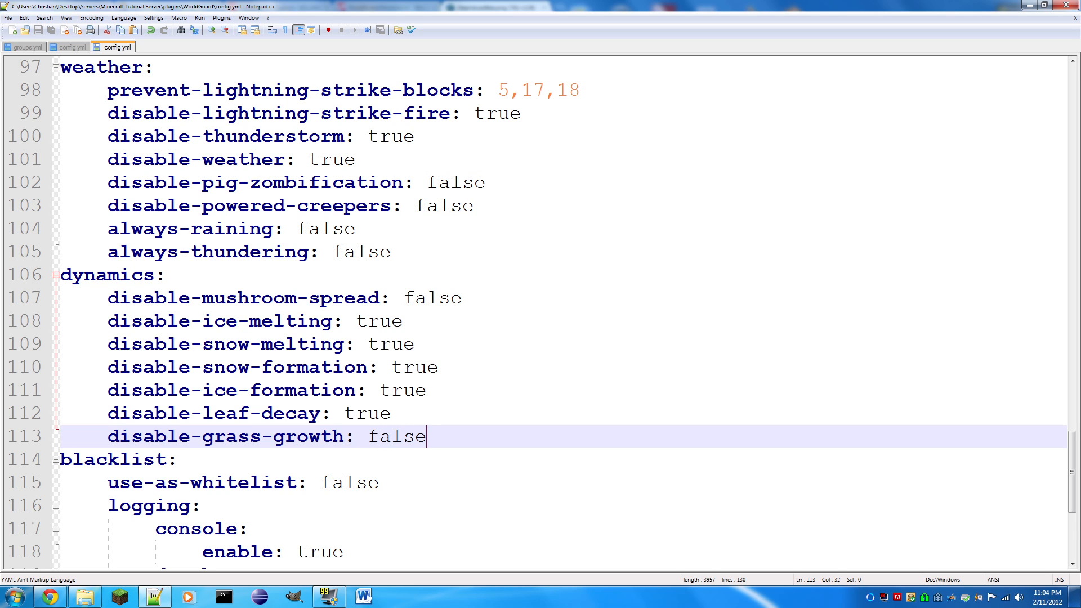
- Switch to the Windows Explorer window and open config.yml from the world folder inside WorldGuard's worlds folder
scroll(540, 309, "down", 4)
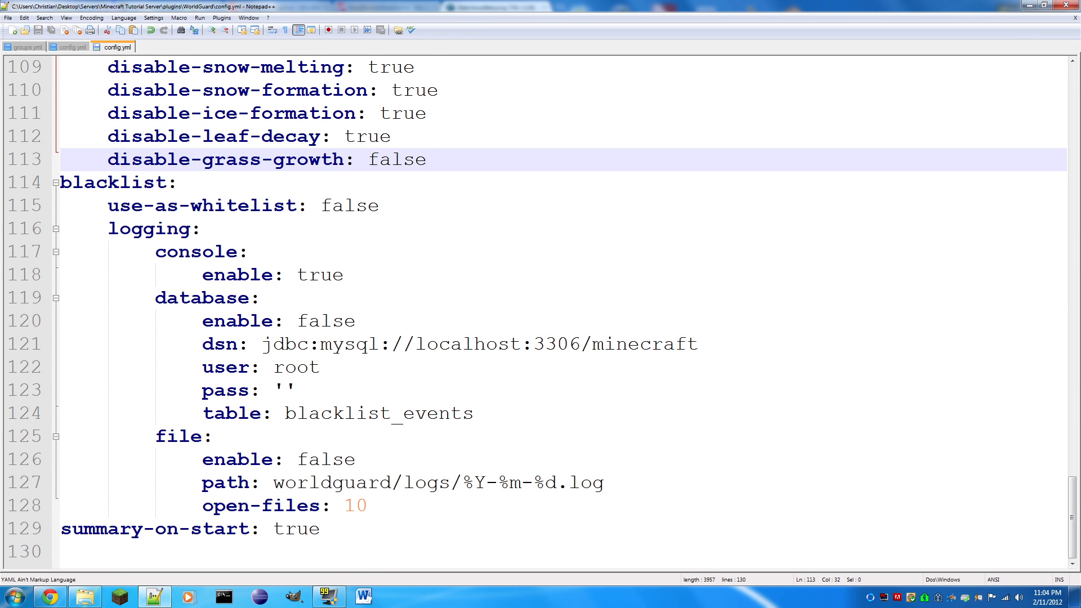
mouse_move(85, 598)
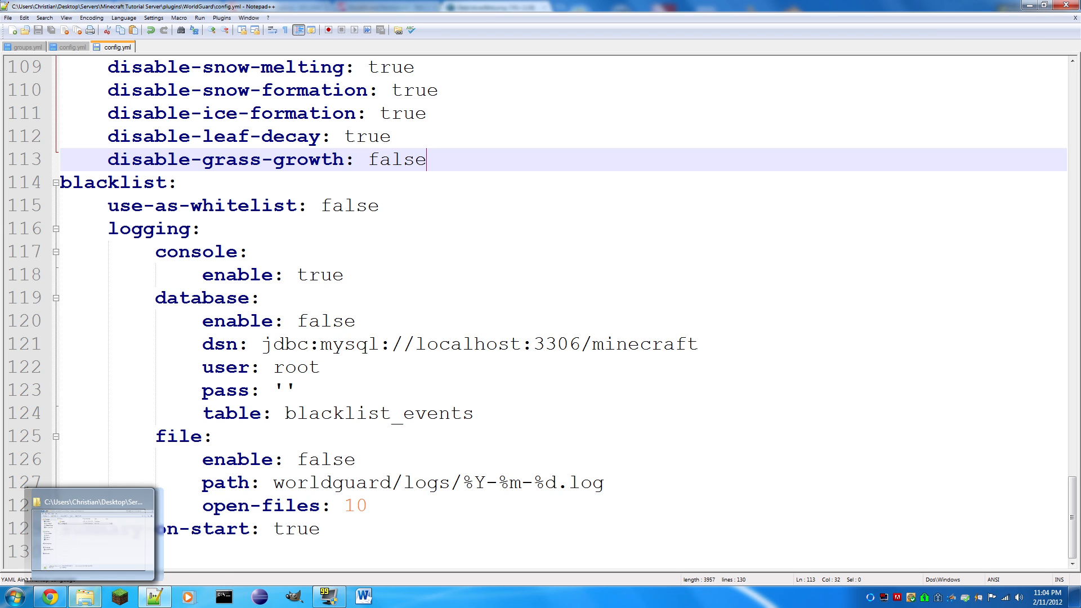
left_click(50, 596)
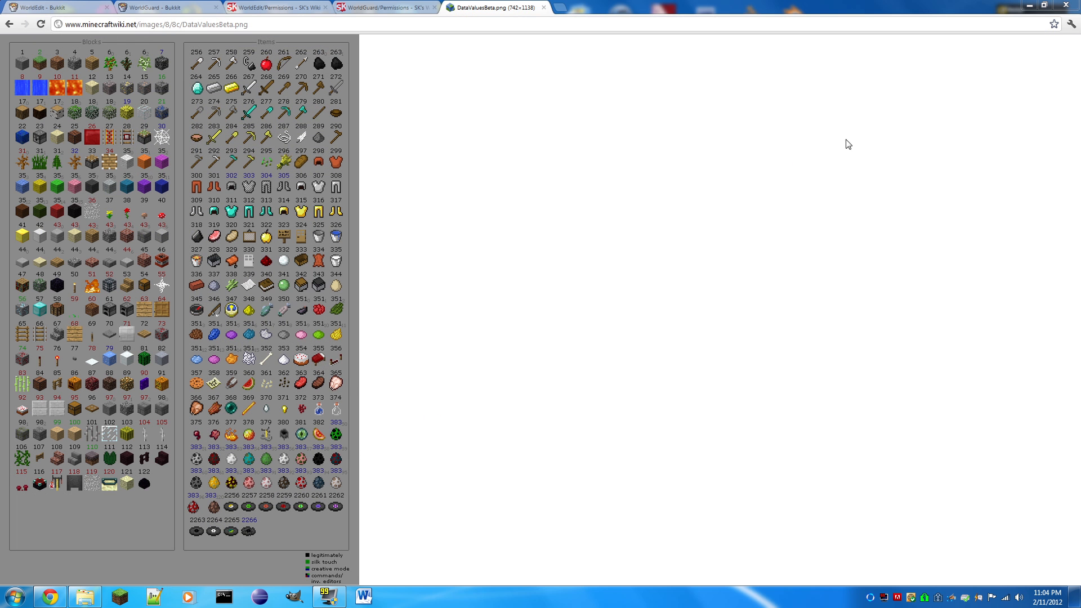
left_click(1036, 4)
double_click(472, 264)
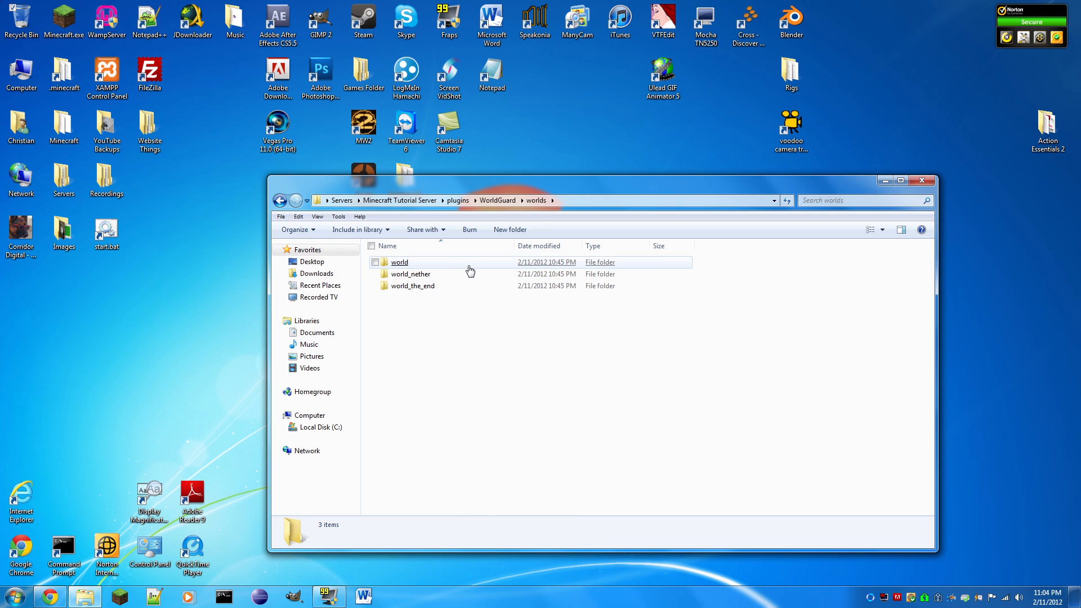
double_click(400, 263)
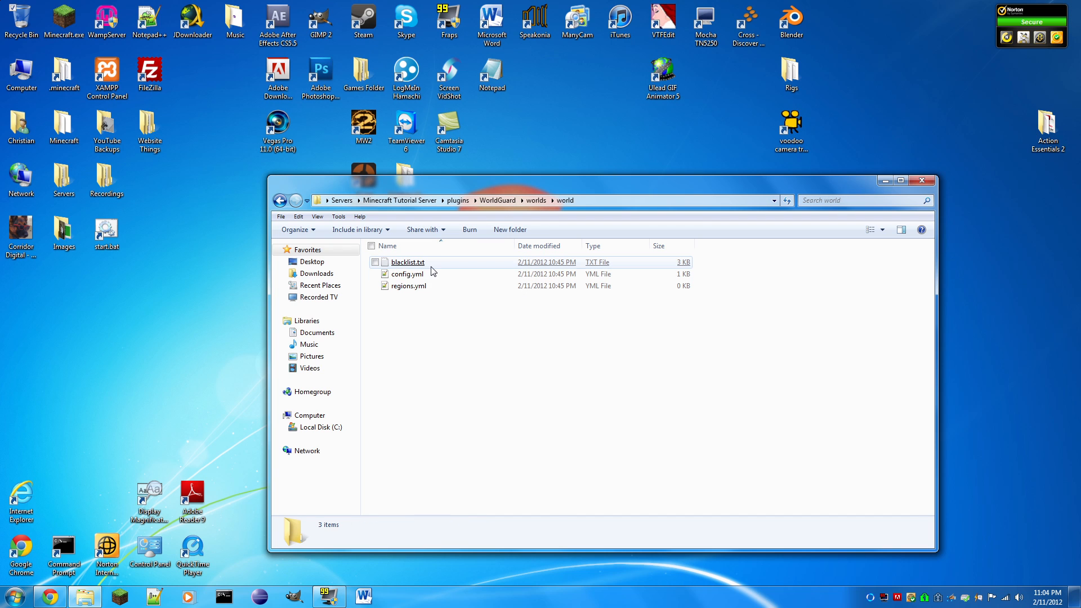
double_click(409, 274)
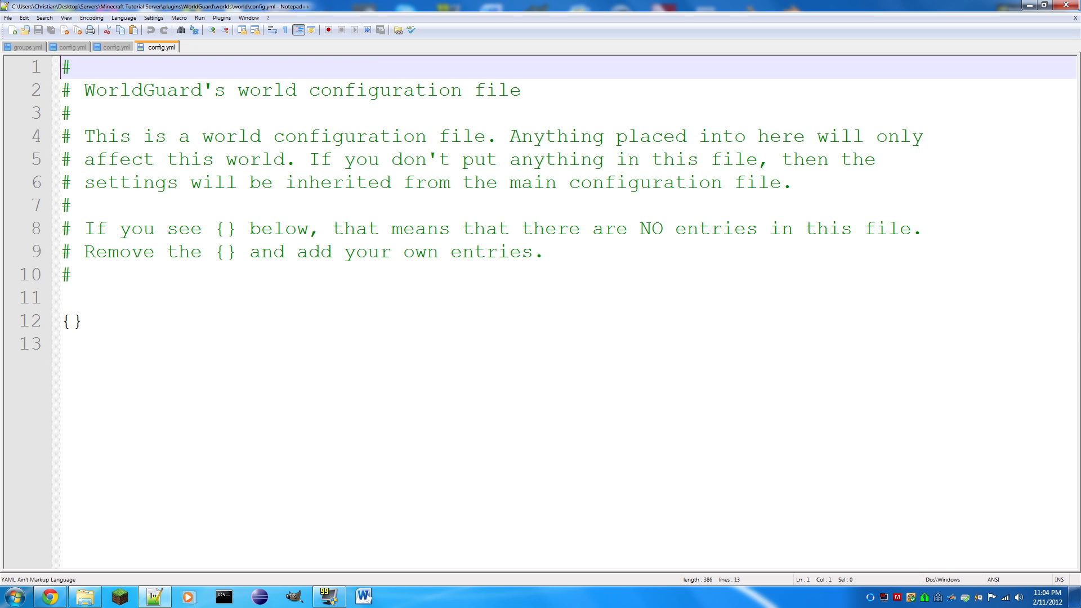
- Delete the {} placeholder and its line below the comments in the world's config.yml
left_click_drag(87, 322, 61, 321)
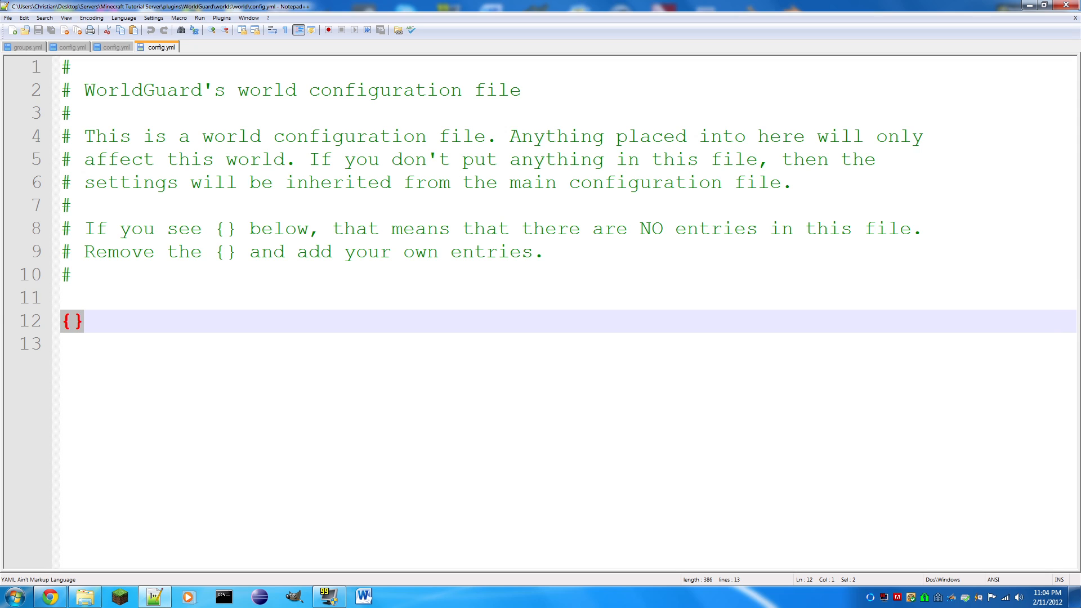
key("BackSpace")
key("BackSpace")
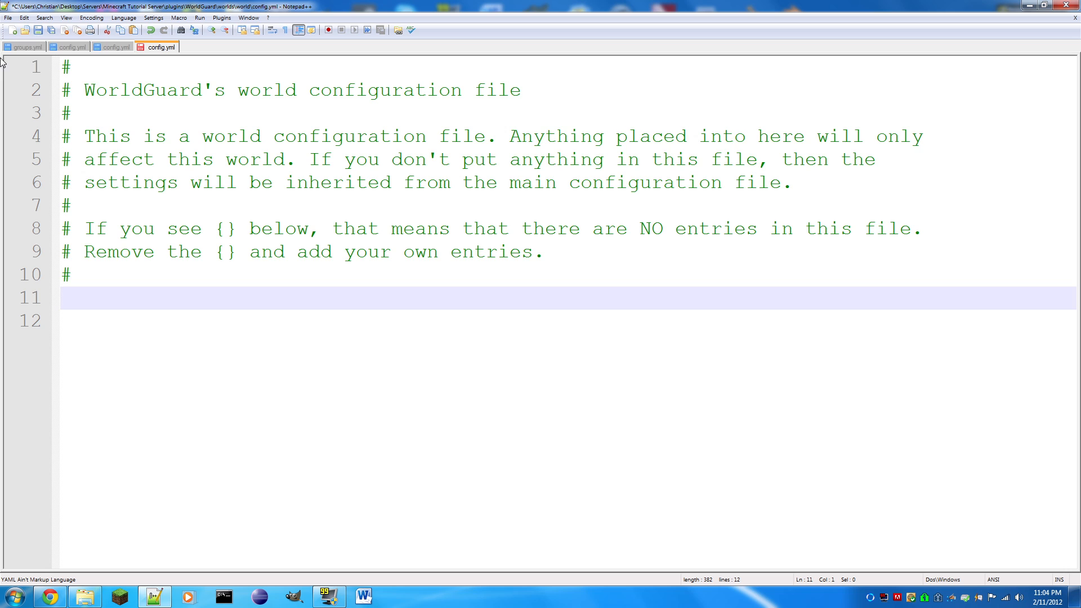
- Copy the whole dynamics section from WorldGuard's main config.yml below the comments in the world's config.yml and save the file
key("ctrl+s")
left_click(114, 47)
scroll(563, 310, "up", 2)
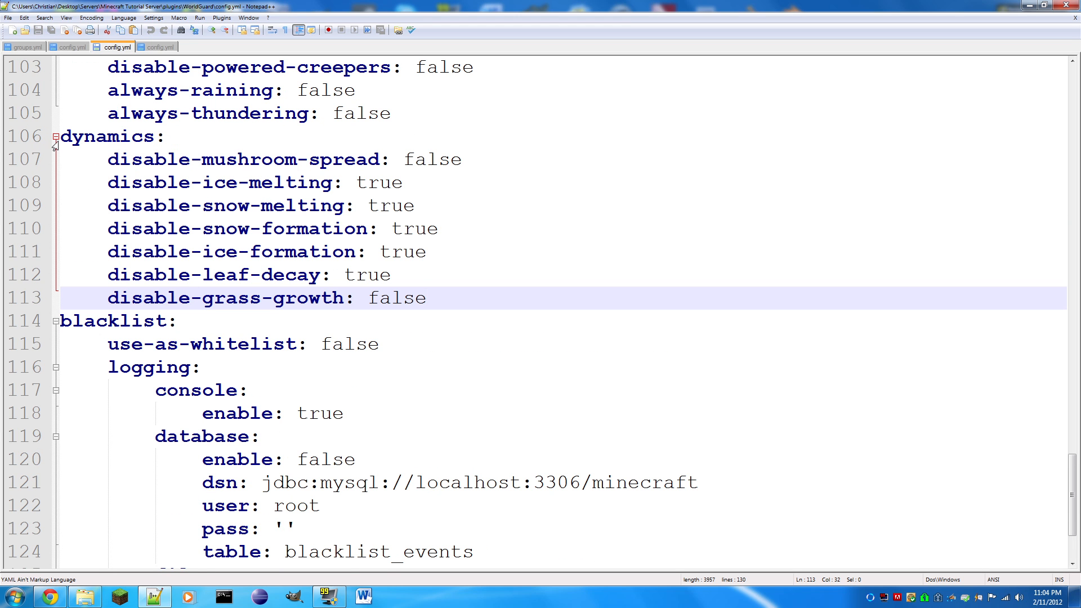
left_click_drag(60, 136, 427, 298)
key("ctrl+c")
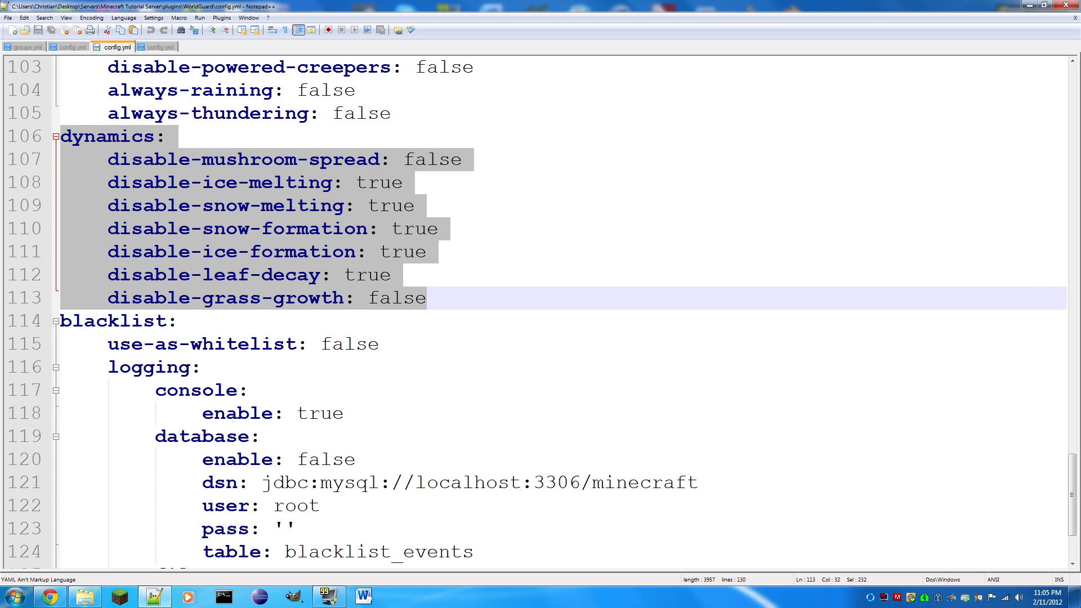
left_click(155, 42)
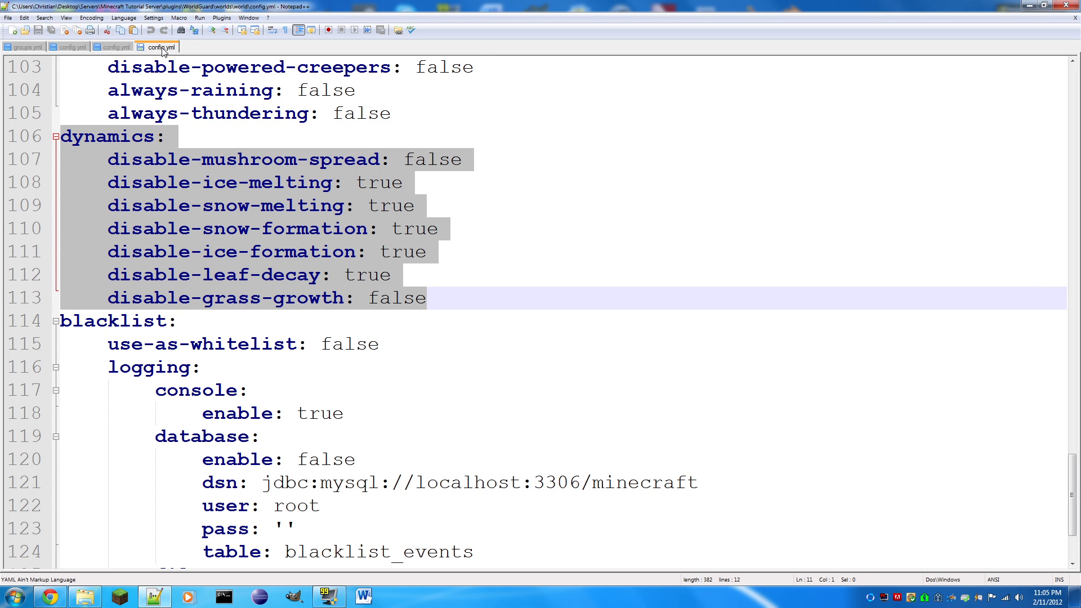
key("ctrl+v")
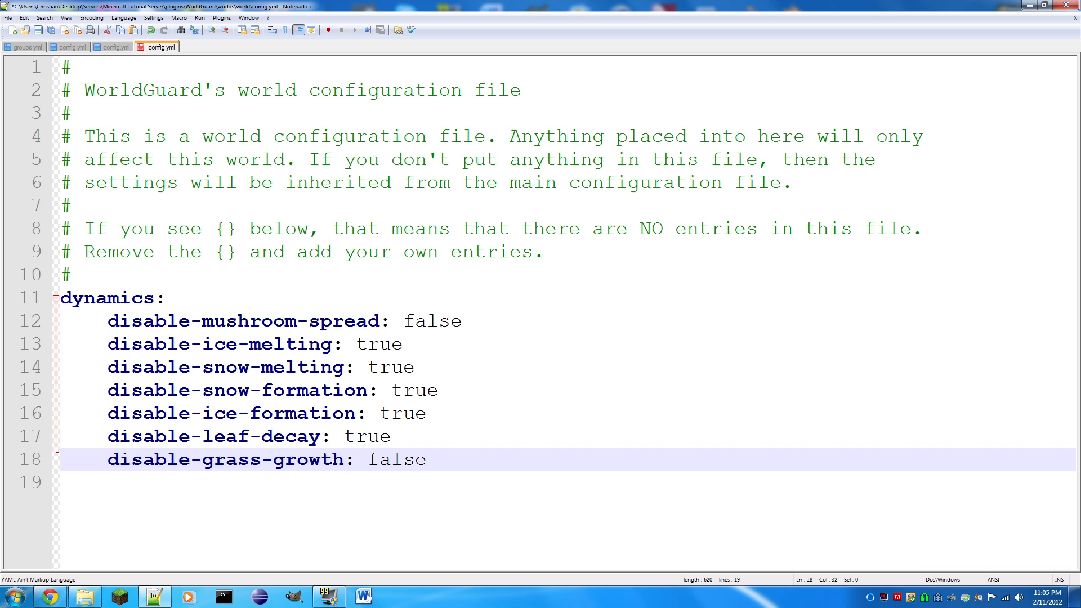
left_click(116, 45)
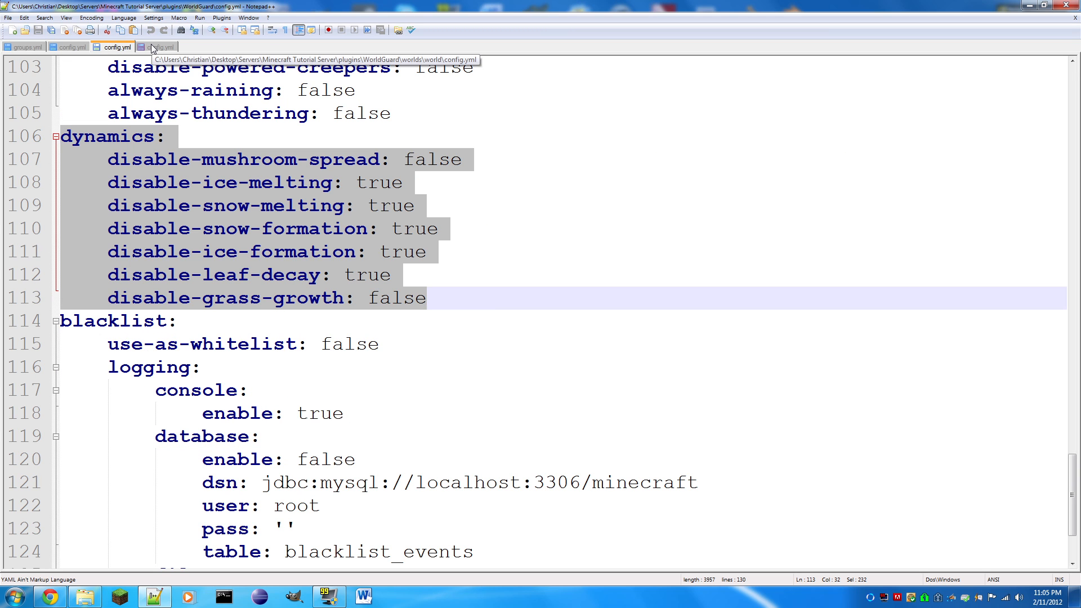
left_click(237, 226)
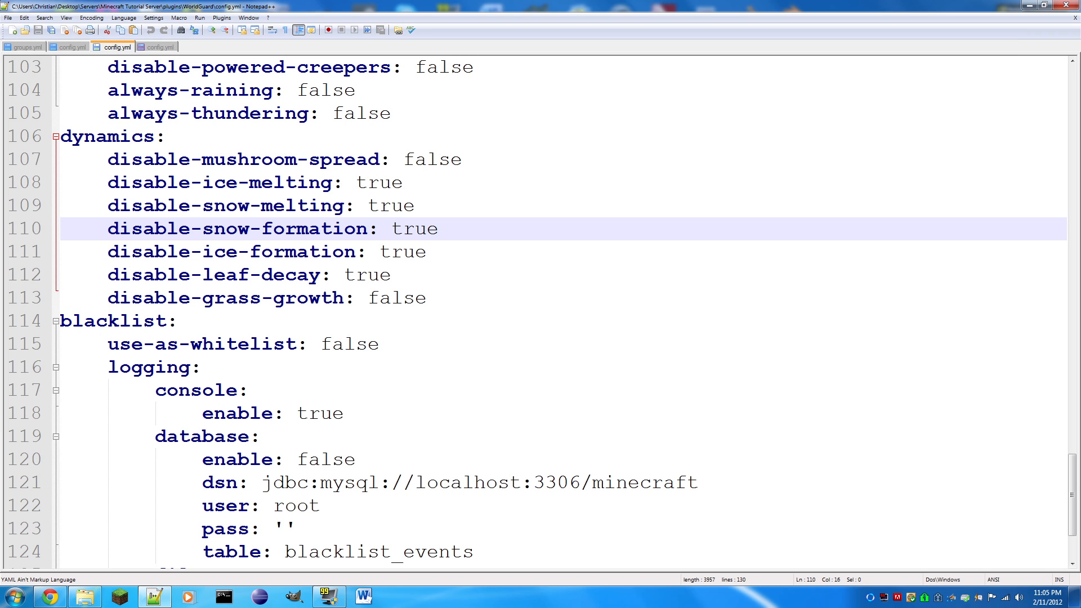
left_click(157, 50)
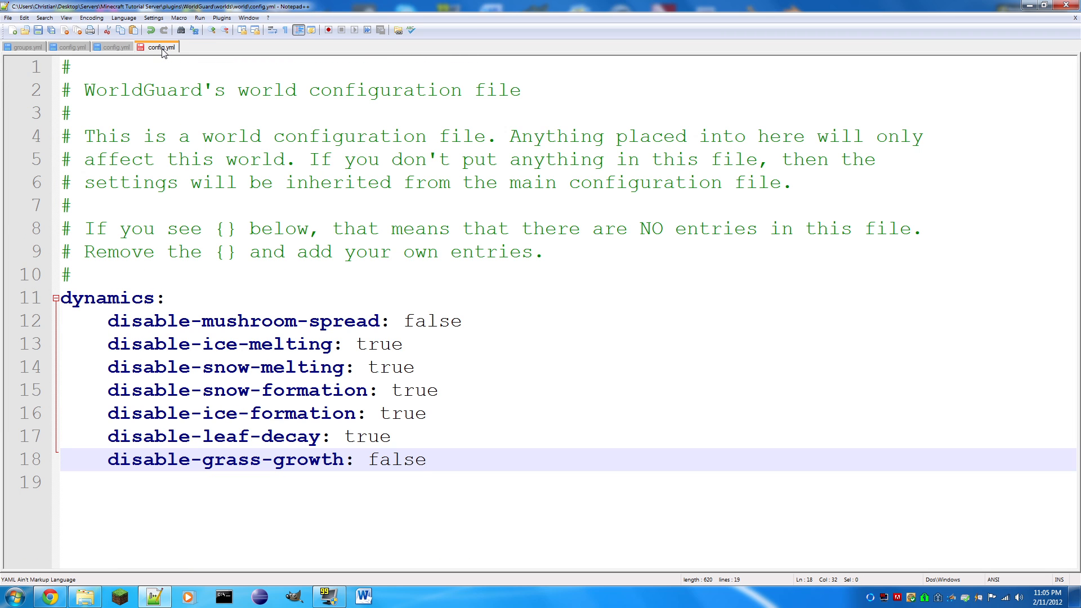
- Check the tab size and Replace by space option in the editor's tab preferences
left_click(154, 19)
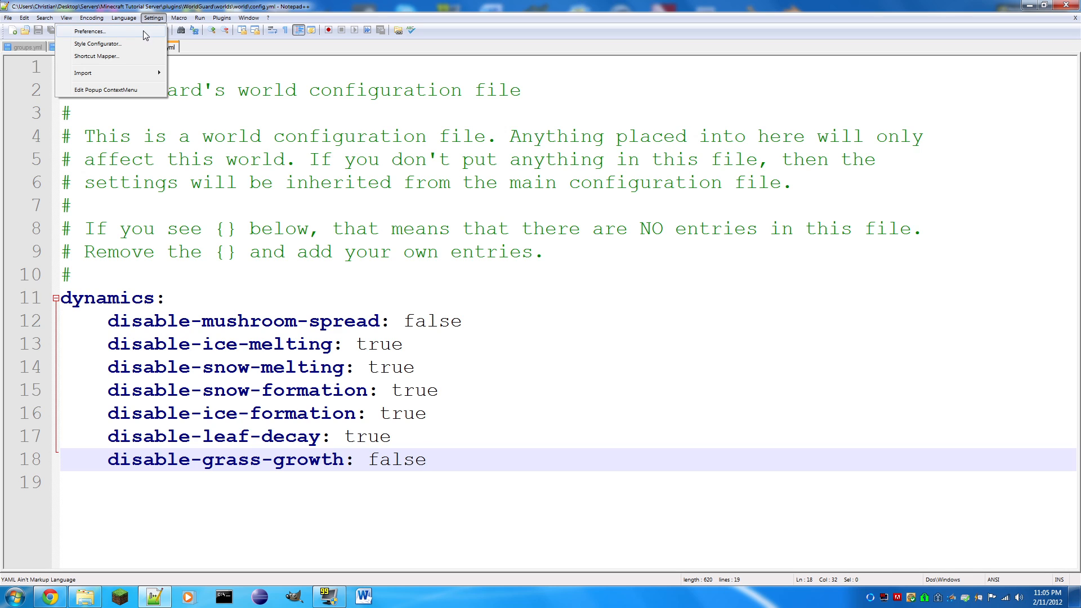
left_click(143, 31)
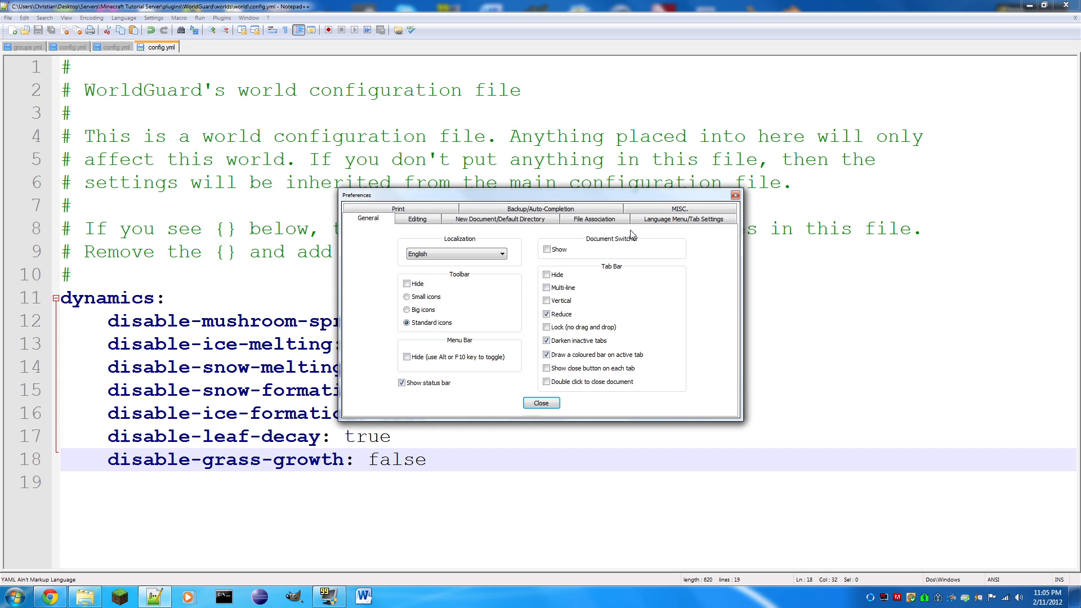
left_click(682, 223)
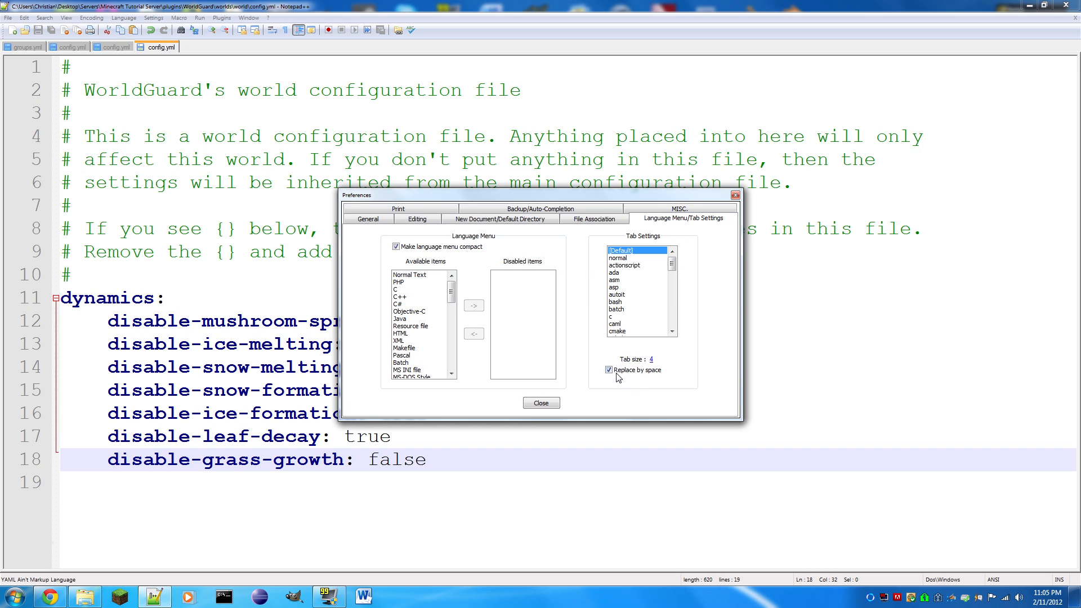
left_click(556, 402)
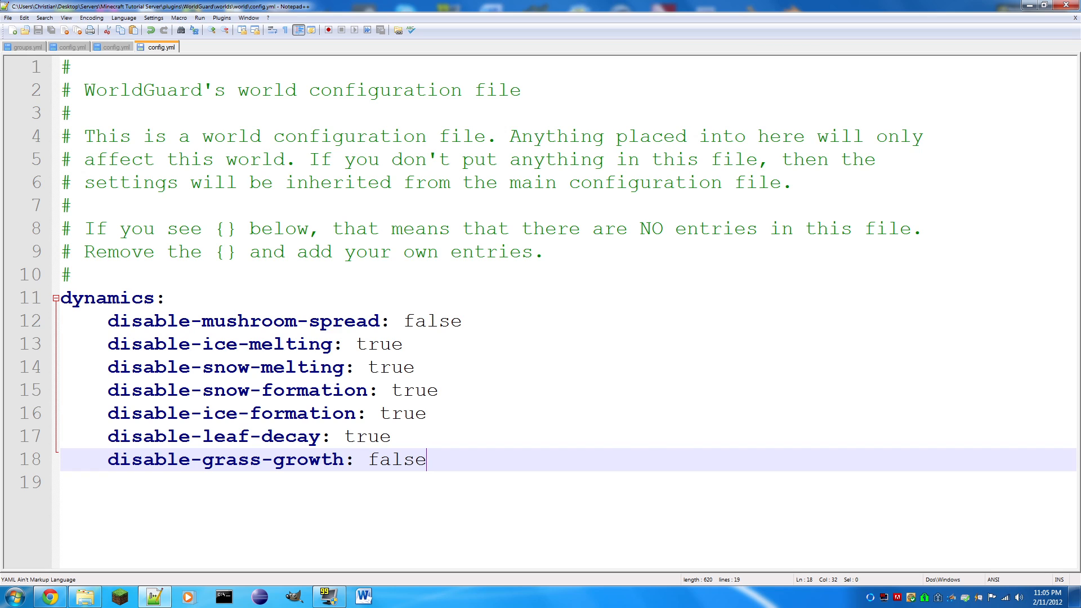
- Try removing the indentation before disable-grass-growth in the world's config.yml and undo the deletion
key("Home")
key("BackSpace")
key("BackSpace")
key("BackSpace")
key("BackSpace")
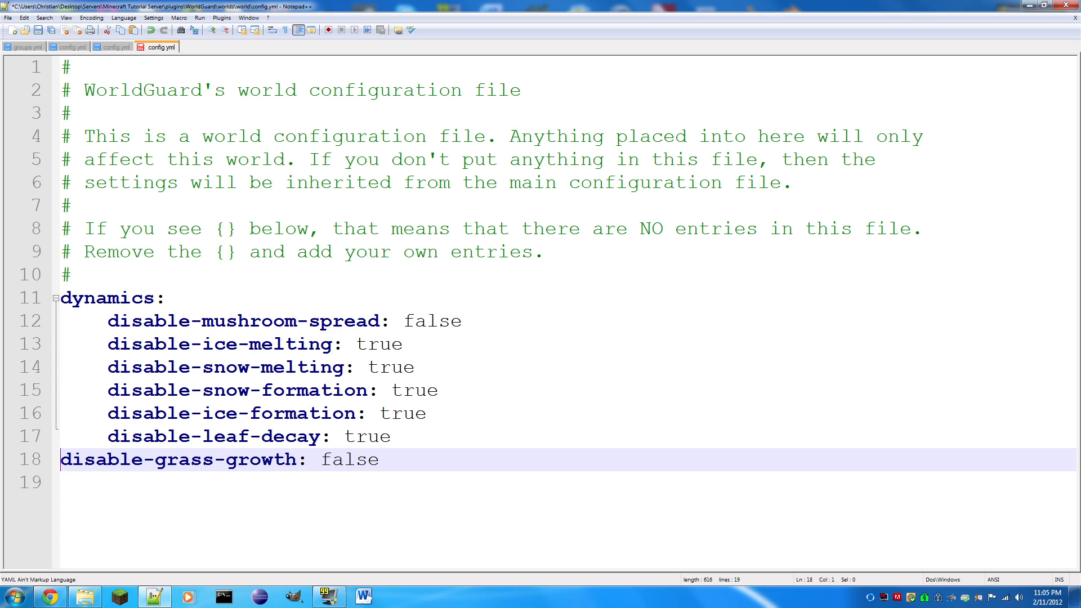
key("ctrl+z")
key("ctrl+z")
key("ctrl+z")
key("ctrl+z")
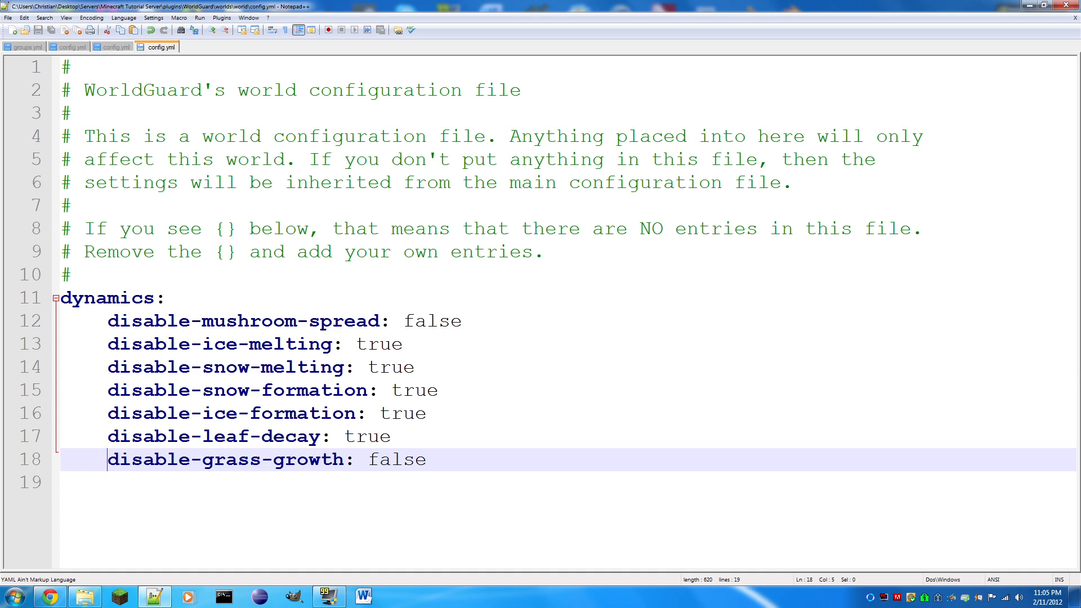
- Set disable-snow-melting to false and disable-mushroom-spread to true in the world's config.yml, saving the file
double_click(392, 367)
type("false")
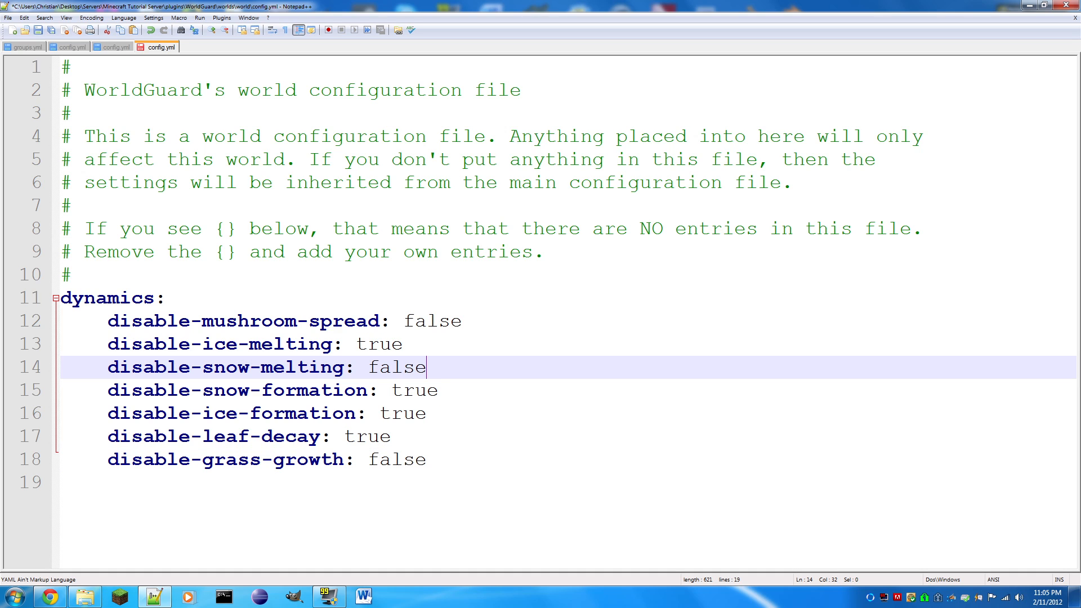
key("ctrl+s")
left_click_drag(428, 367, 369, 367)
left_click(427, 390)
double_click(411, 321)
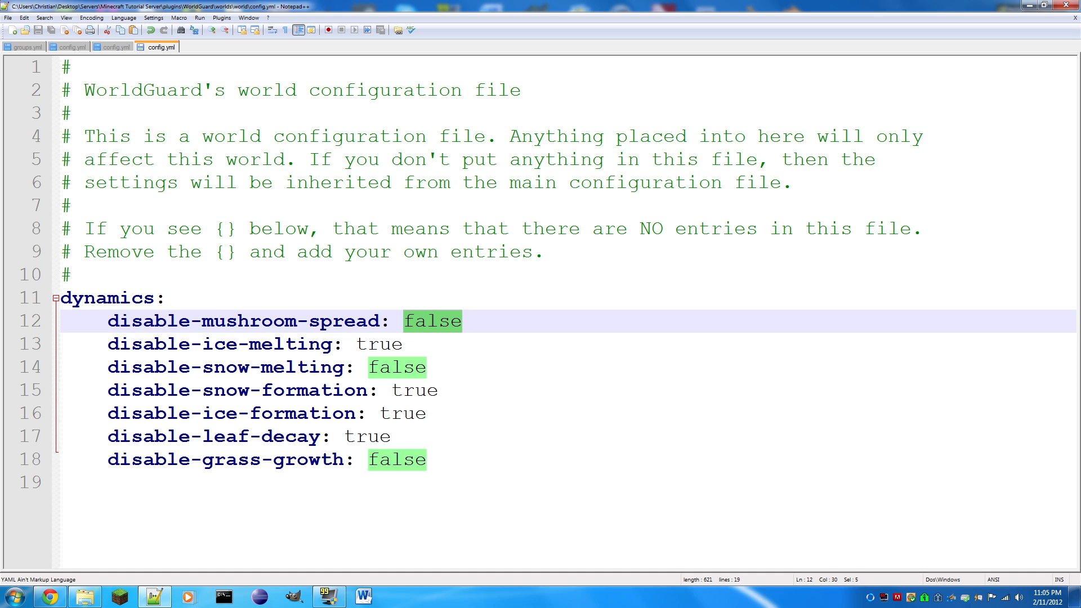
type("true")
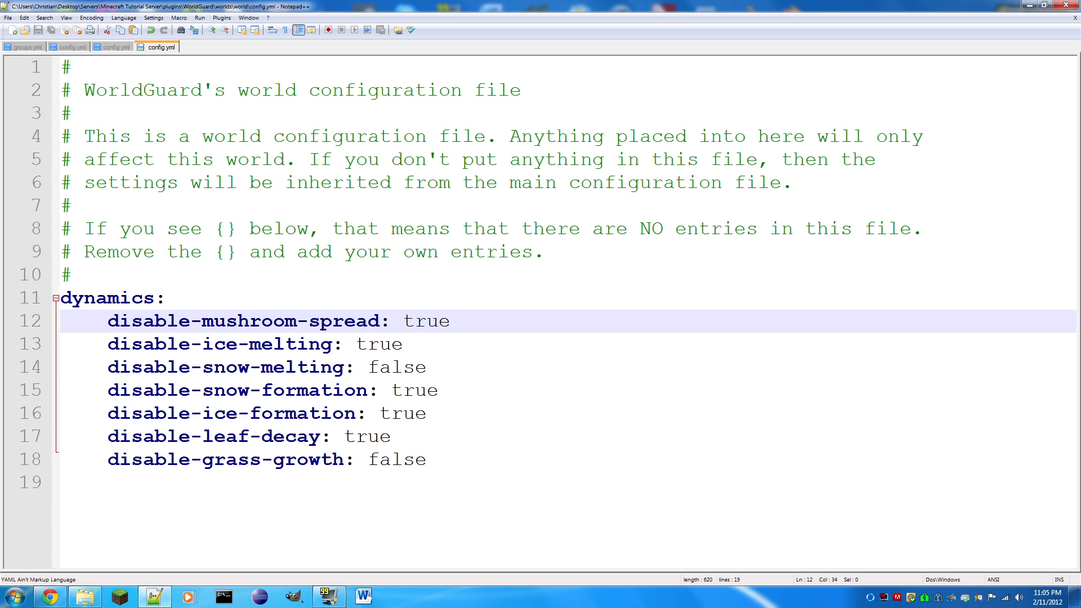
- Close the text editor and start the server by running start.bat from the Minecraft Tutorial Server folder
left_click(1066, 5)
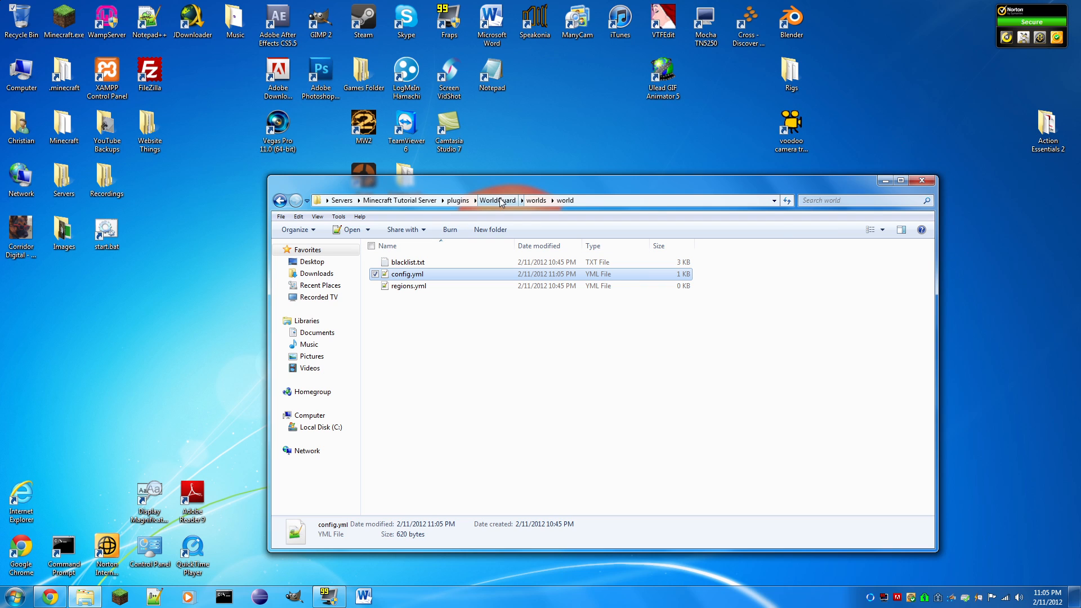
left_click(400, 200)
double_click(401, 416)
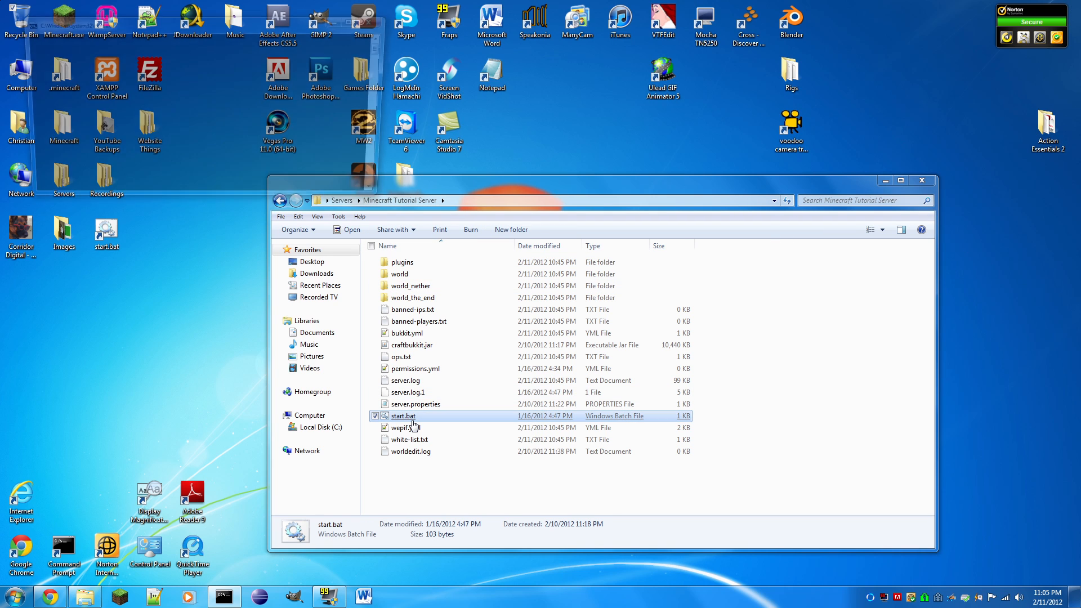
- Shut down the running server from its console with the stop command
left_click(357, 23)
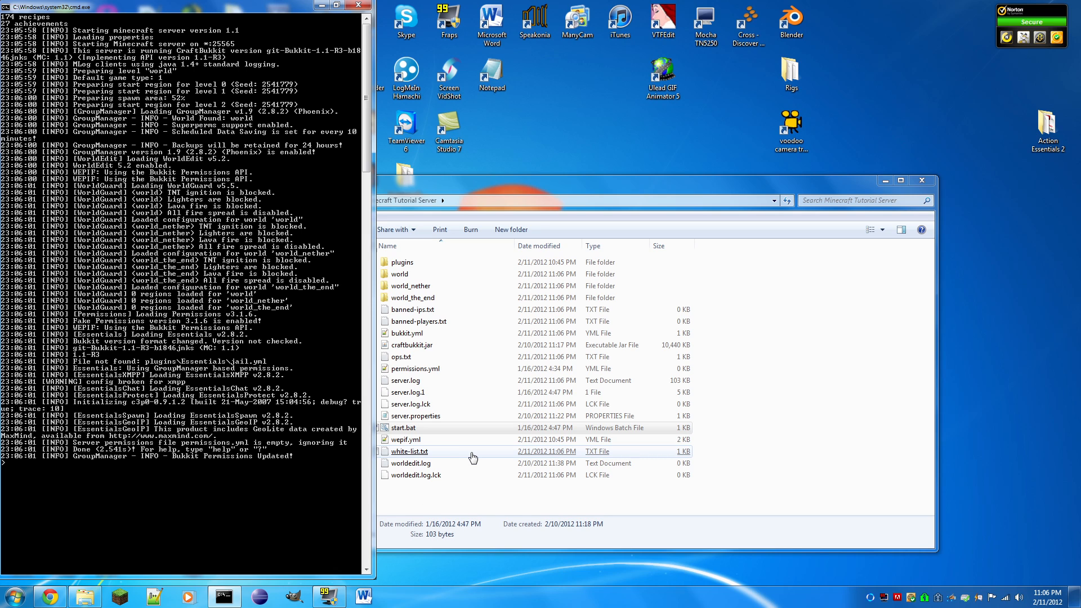
type("stop")
key("Return")
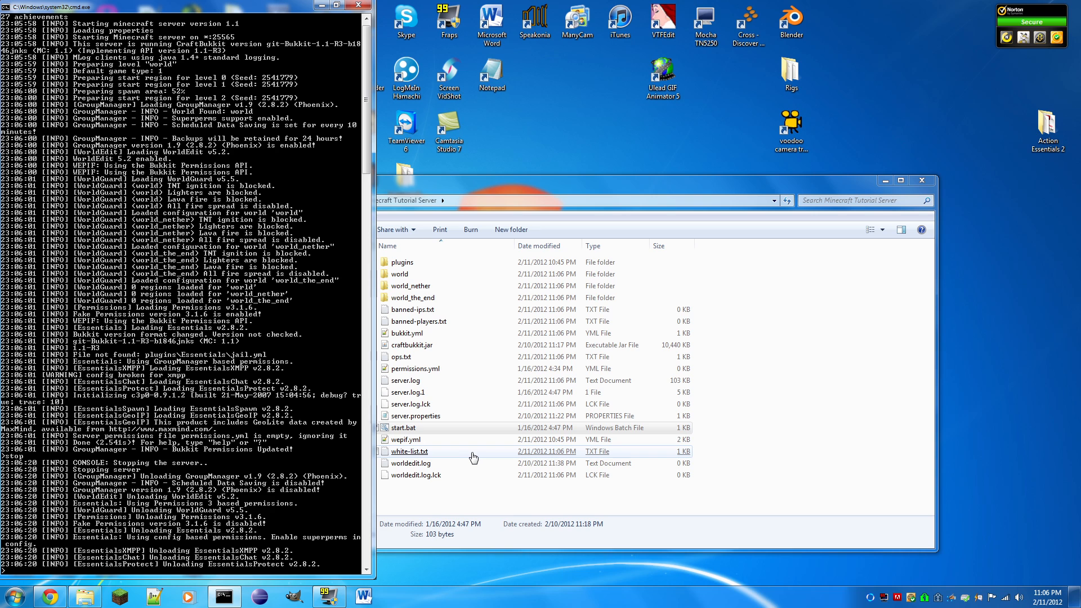